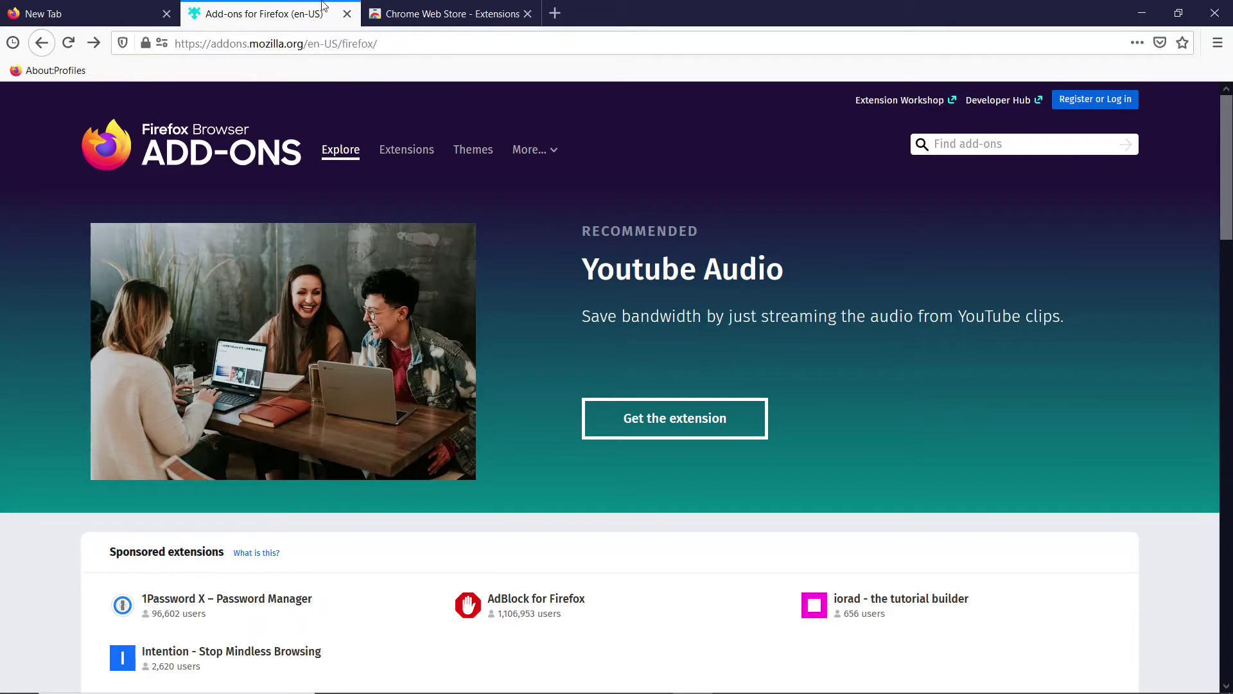
# Open the uBlock Origin detail page (4.7 stars, 4,914,900 users) from Popular extensions
pyautogui.click(461, 13)
pyautogui.scroll(-4, 595, 278)
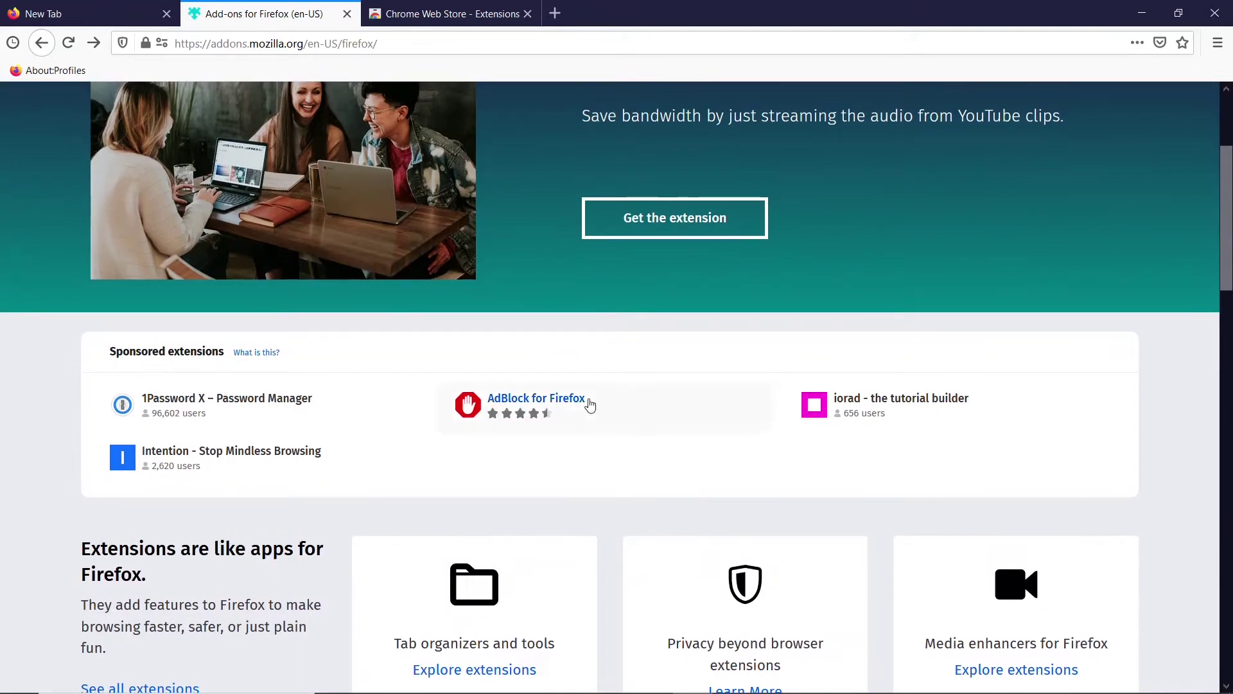
pyautogui.scroll(-1, 592, 401)
pyautogui.scroll(-12, 592, 400)
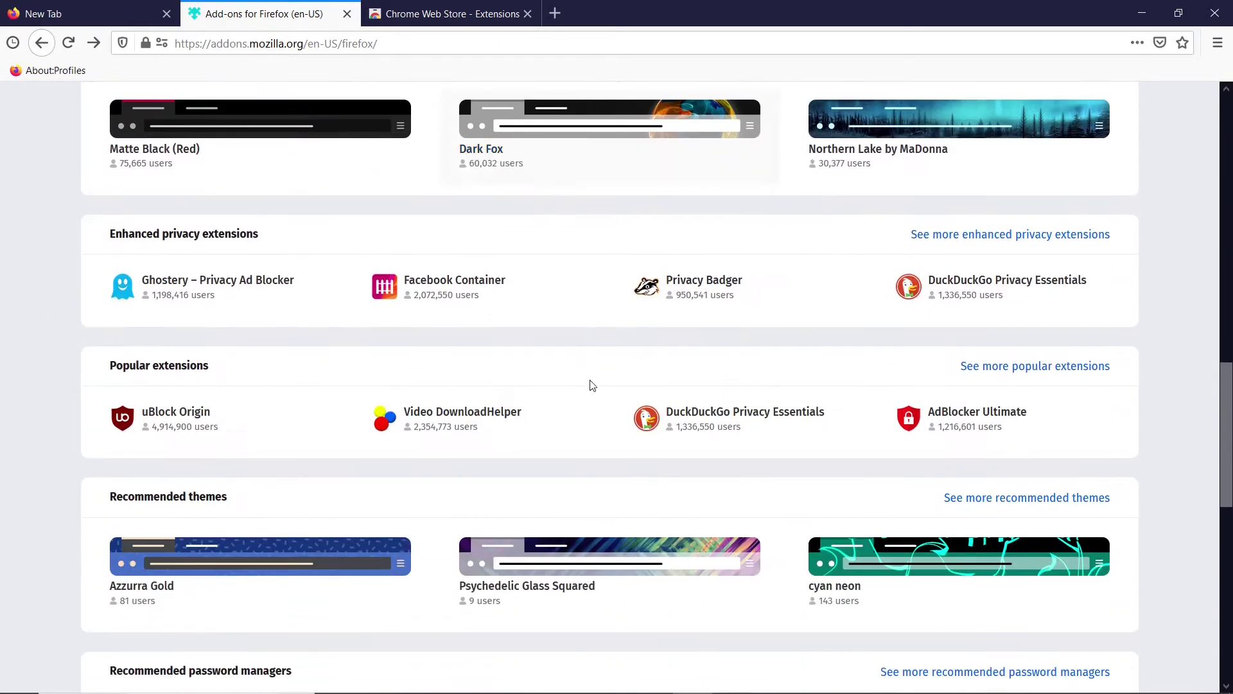
pyautogui.click(277, 419)
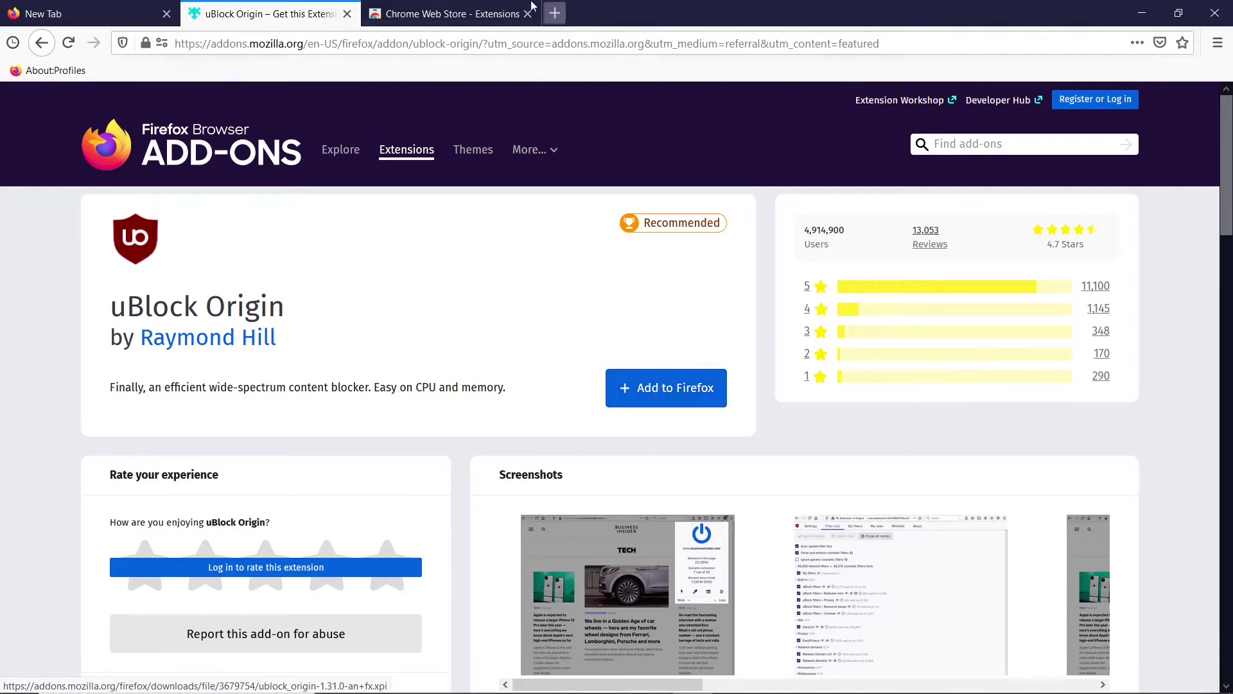
# Load 'Relaxing Christmas Jazz Music 10 Hours' on youtube.com in a new tab, pausing its pre-roll ad
pyautogui.click(556, 18)
pyautogui.write('youtube.com/watch?v=lJlEQim-yMo')
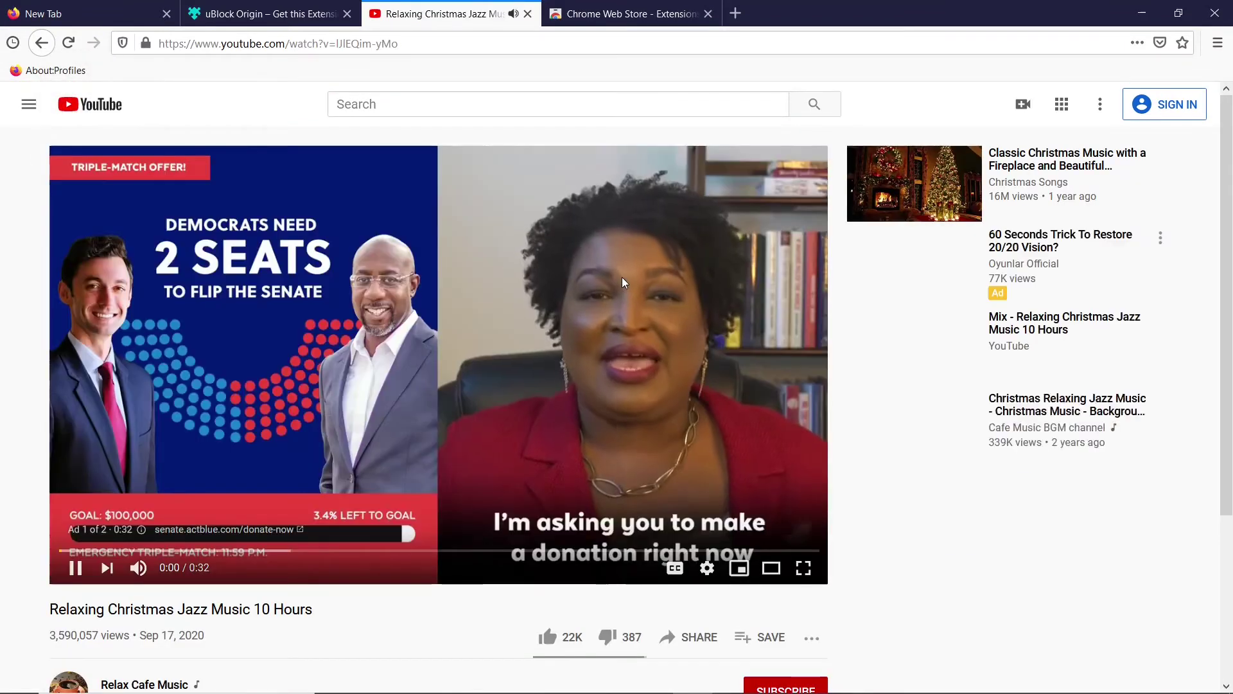
pyautogui.click(596, 322)
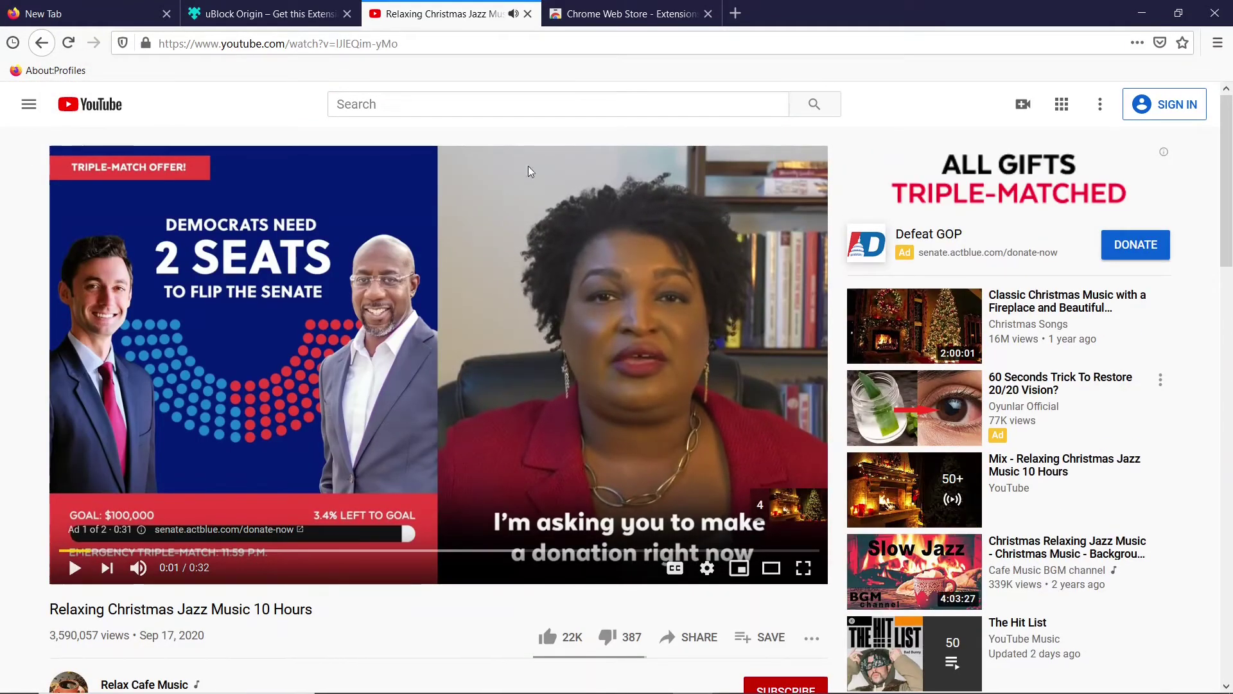
pyautogui.hotkey('ctrl', 'shift', 'Tab')
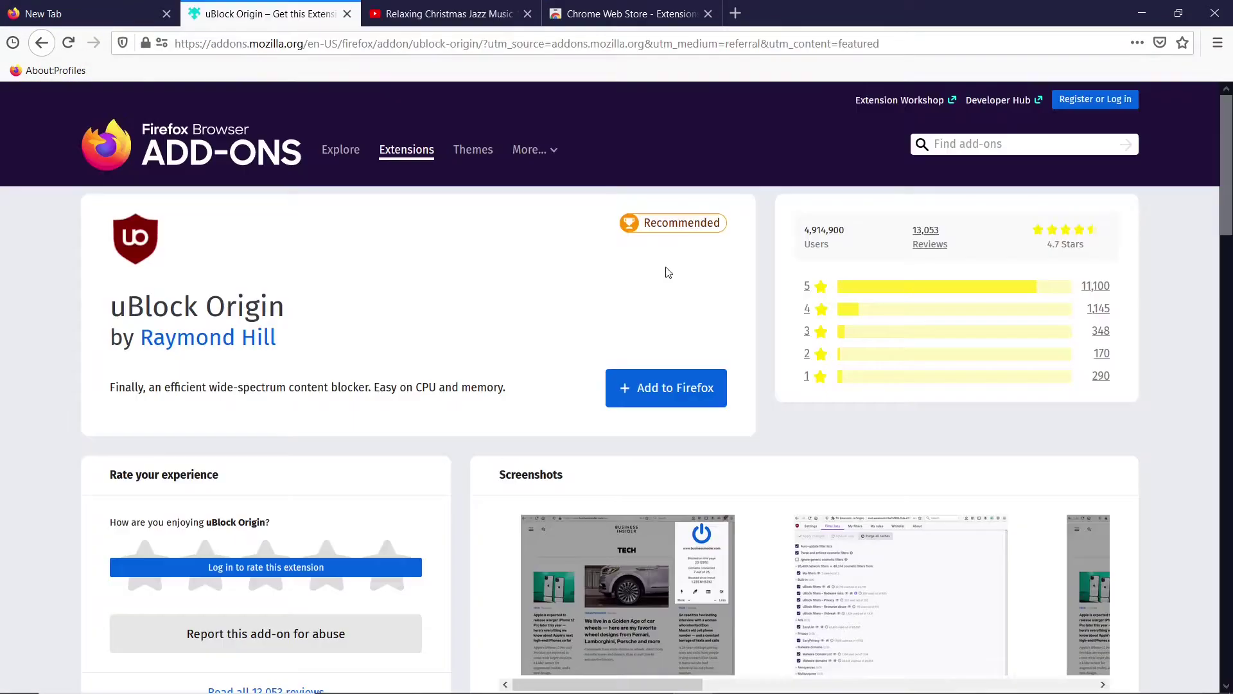
# Add uBlock Origin to Firefox, granting its permissions and dismissing the added notice
pyautogui.click(664, 403)
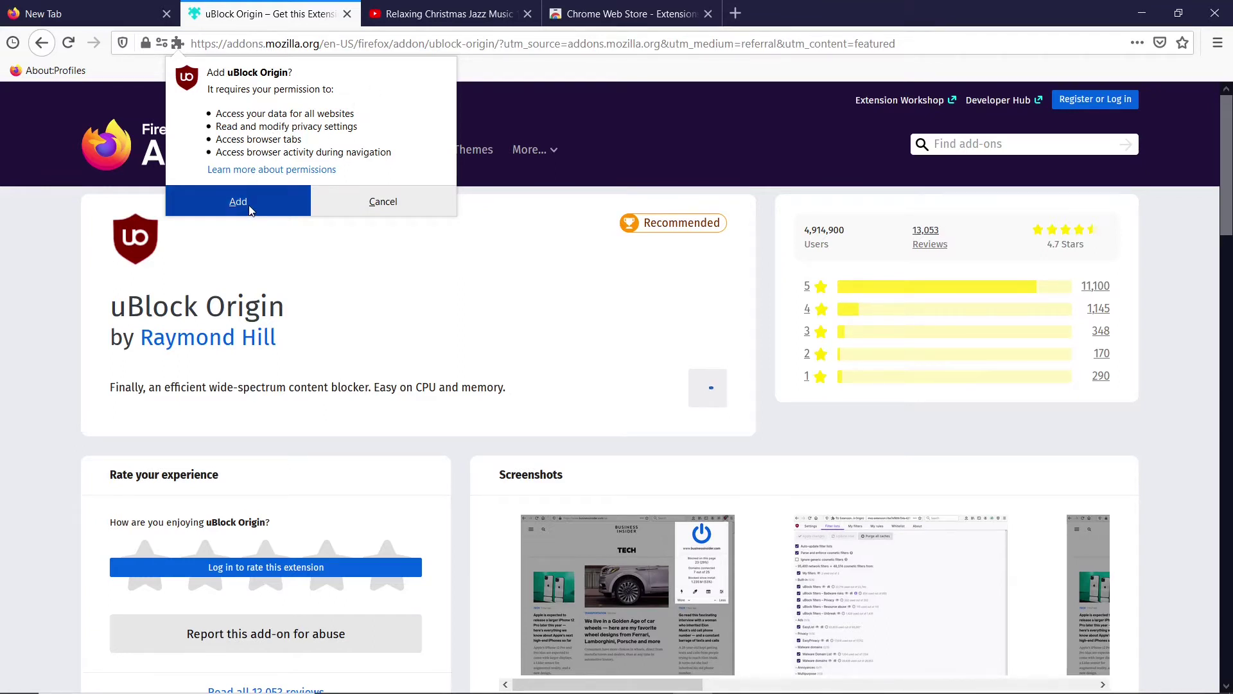
pyautogui.click(250, 211)
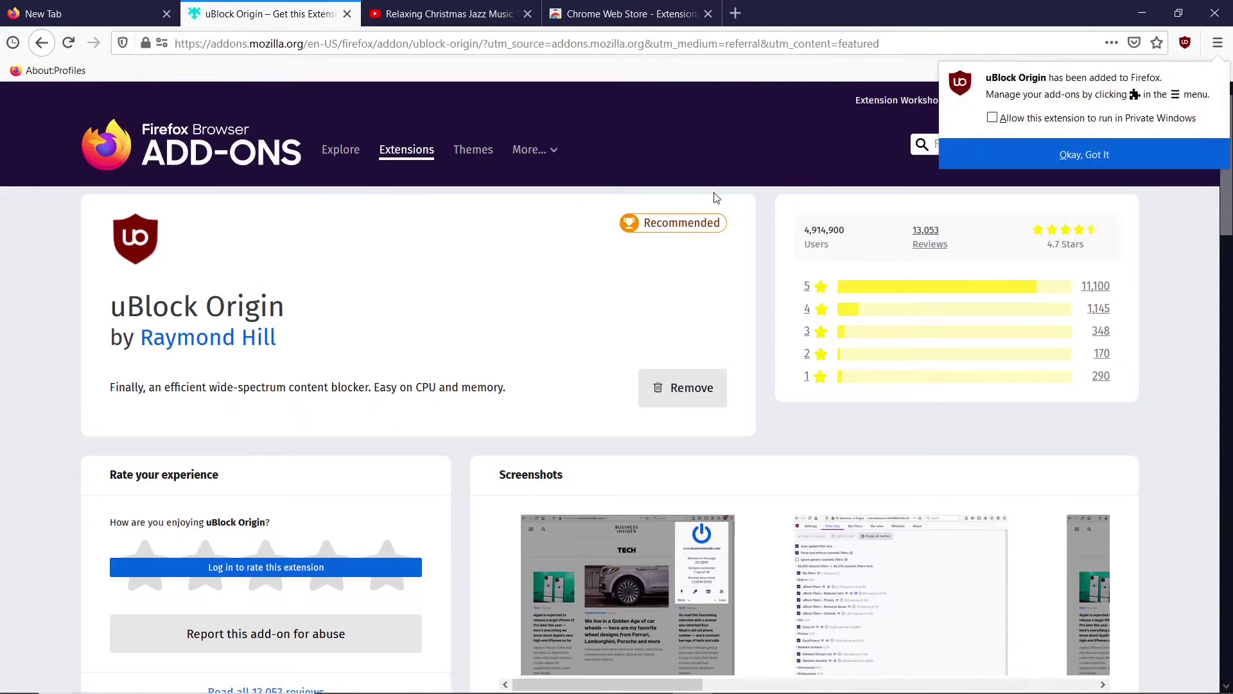
pyautogui.click(1069, 161)
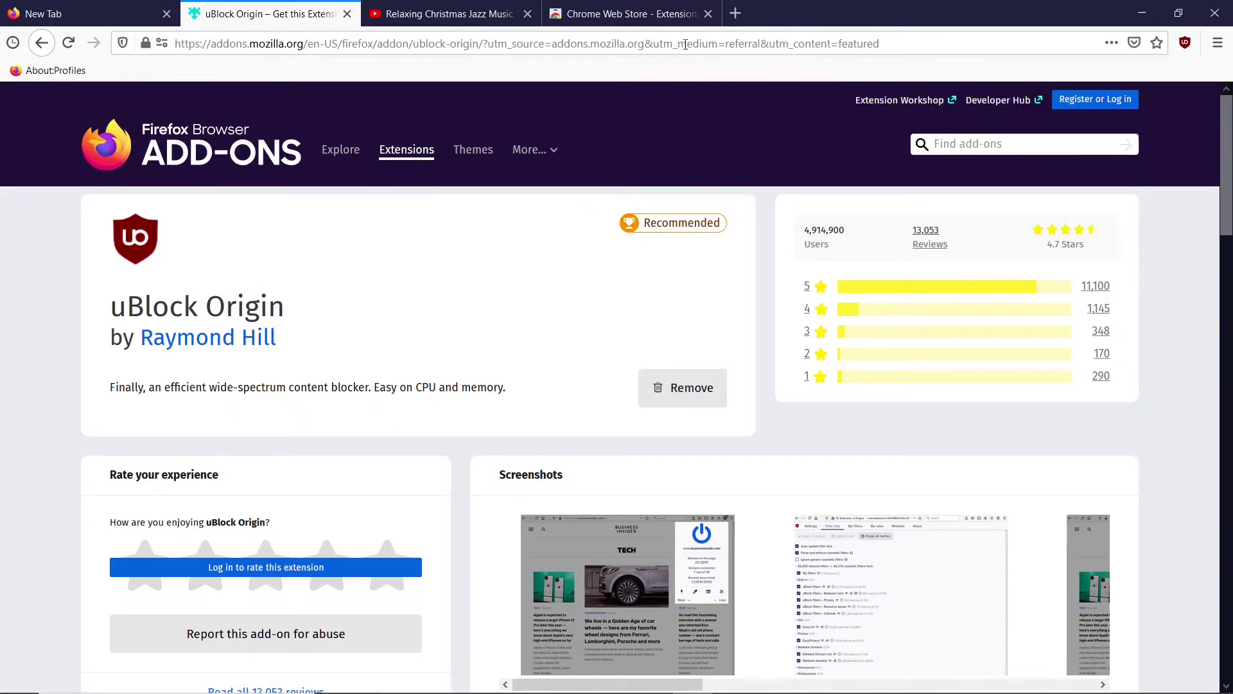
pyautogui.click(626, 13)
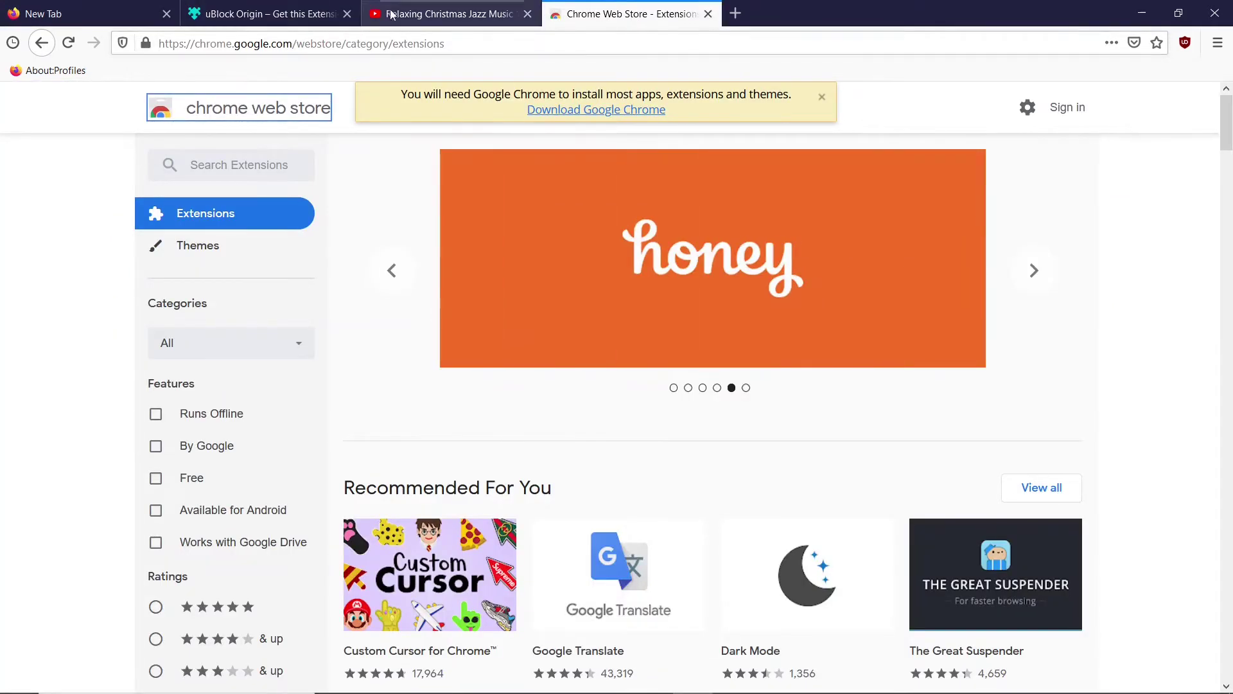
# Reopen the Christmas jazz video via Back and Forward so it plays without the pre-roll ad
pyautogui.click(506, 11)
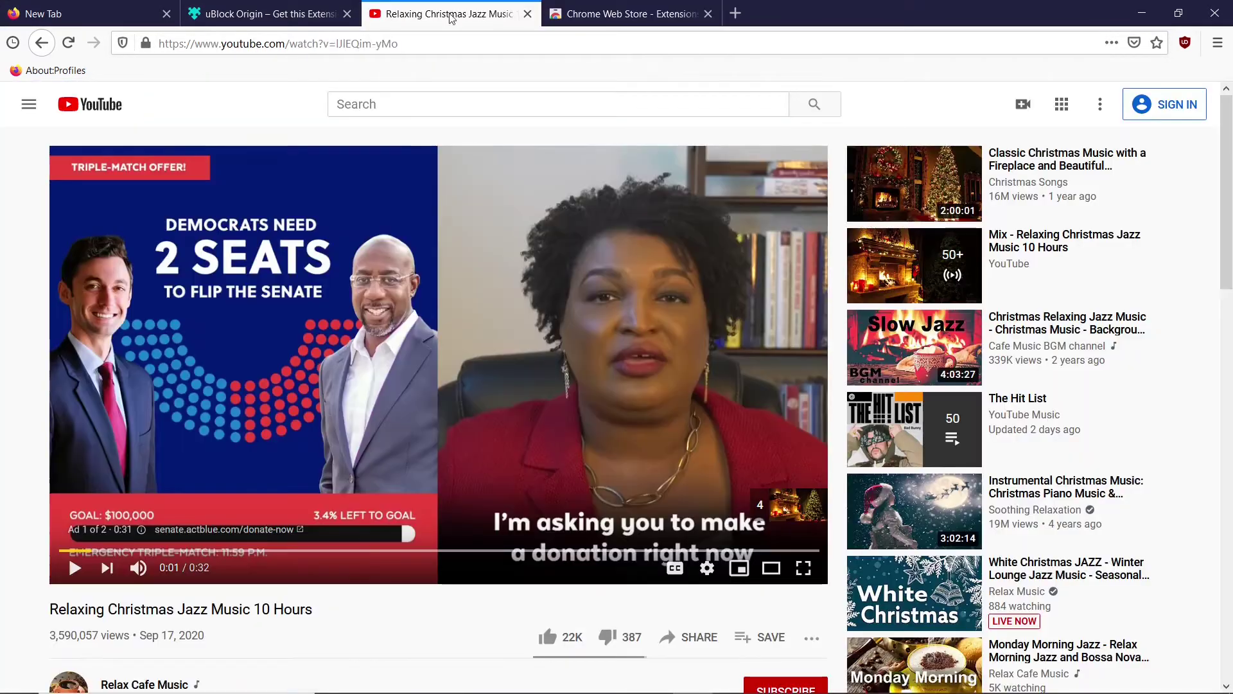
pyautogui.click(40, 42)
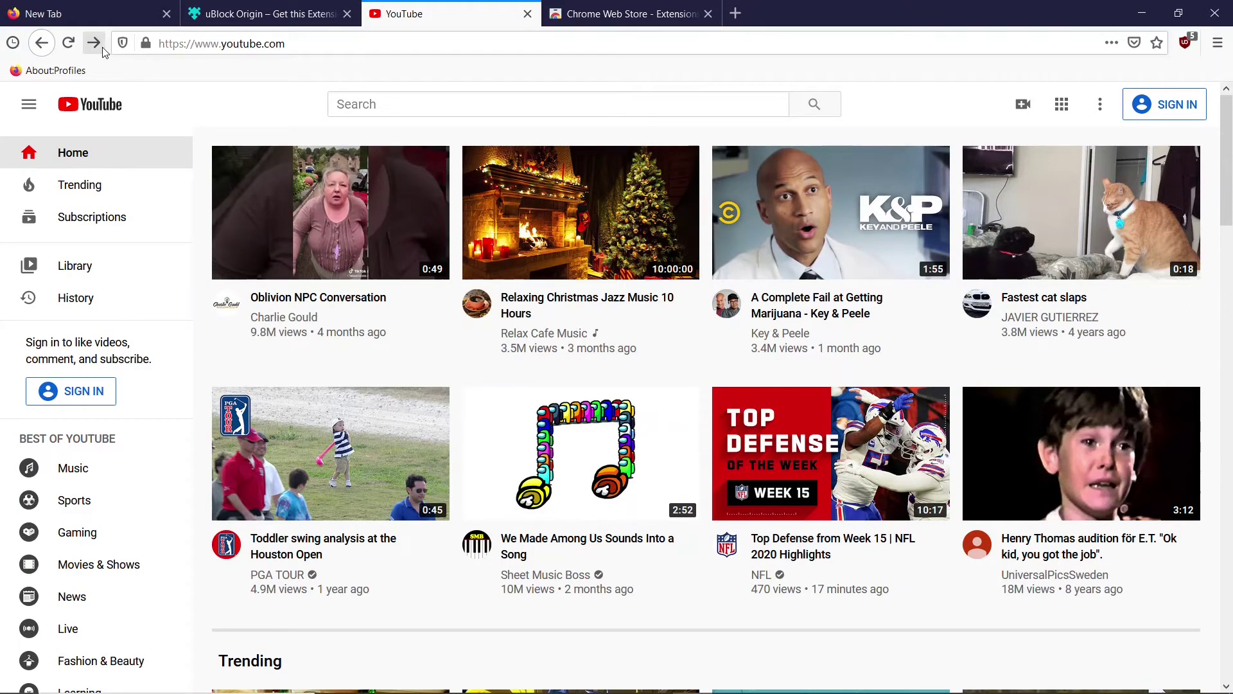
pyautogui.click(93, 44)
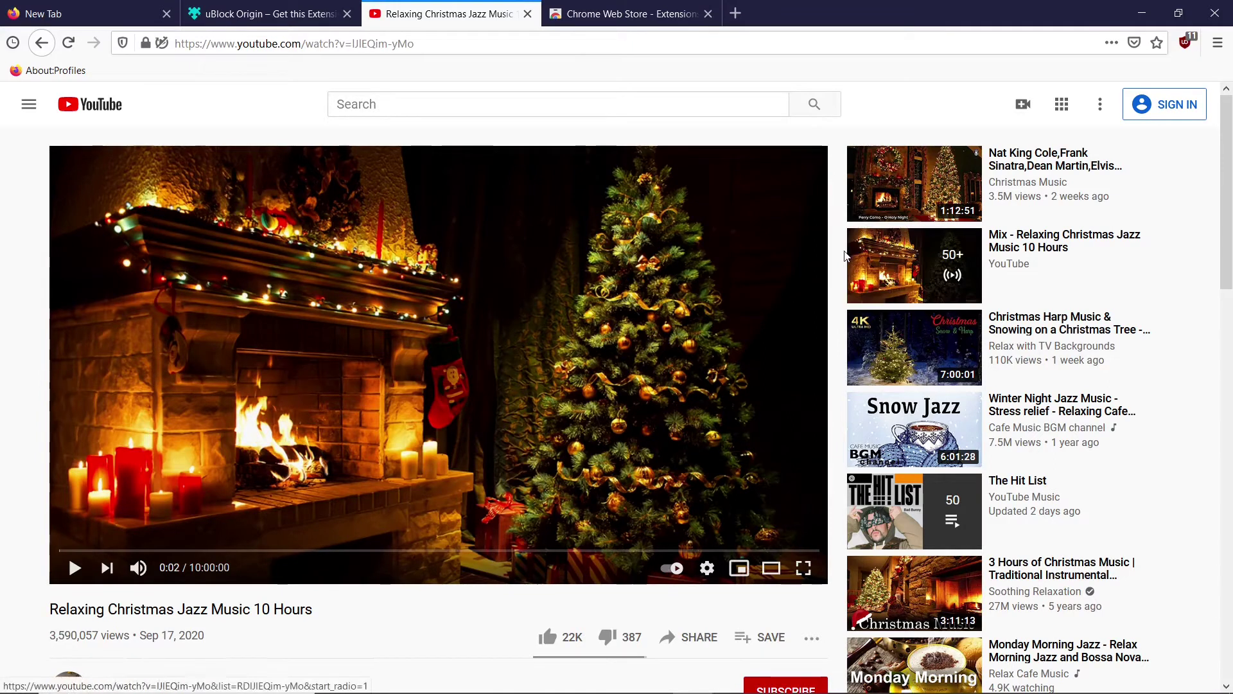
pyautogui.click(1184, 41)
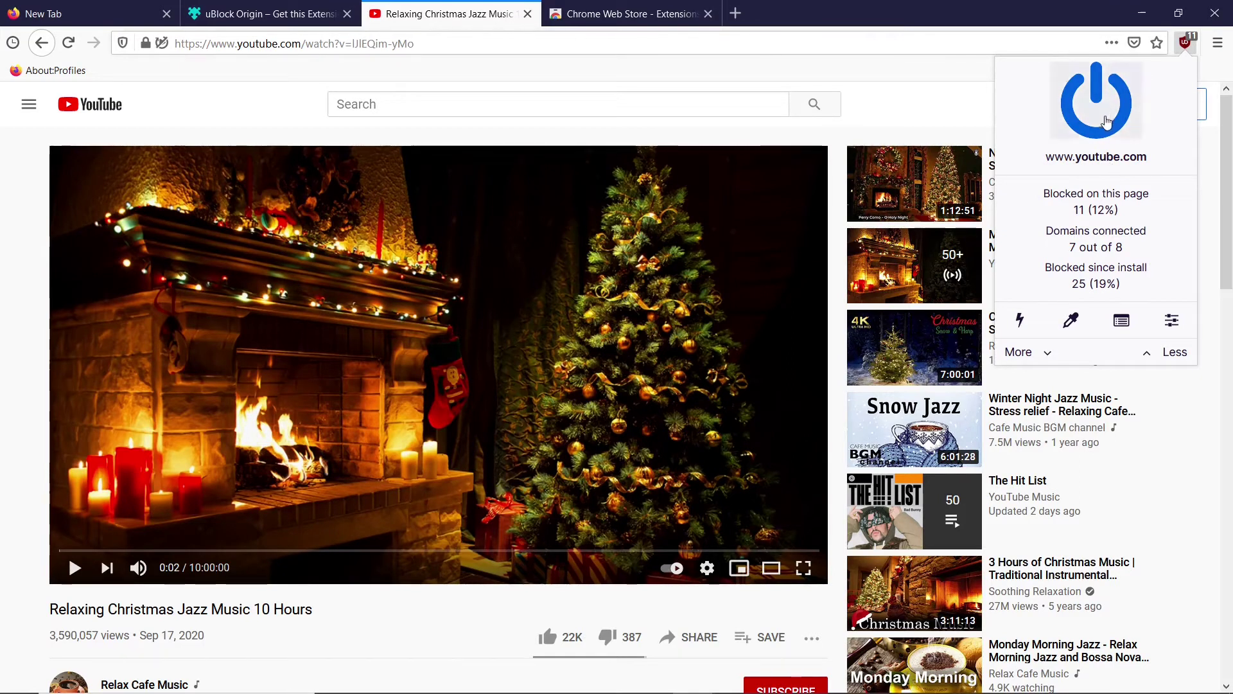
pyautogui.click(1106, 122)
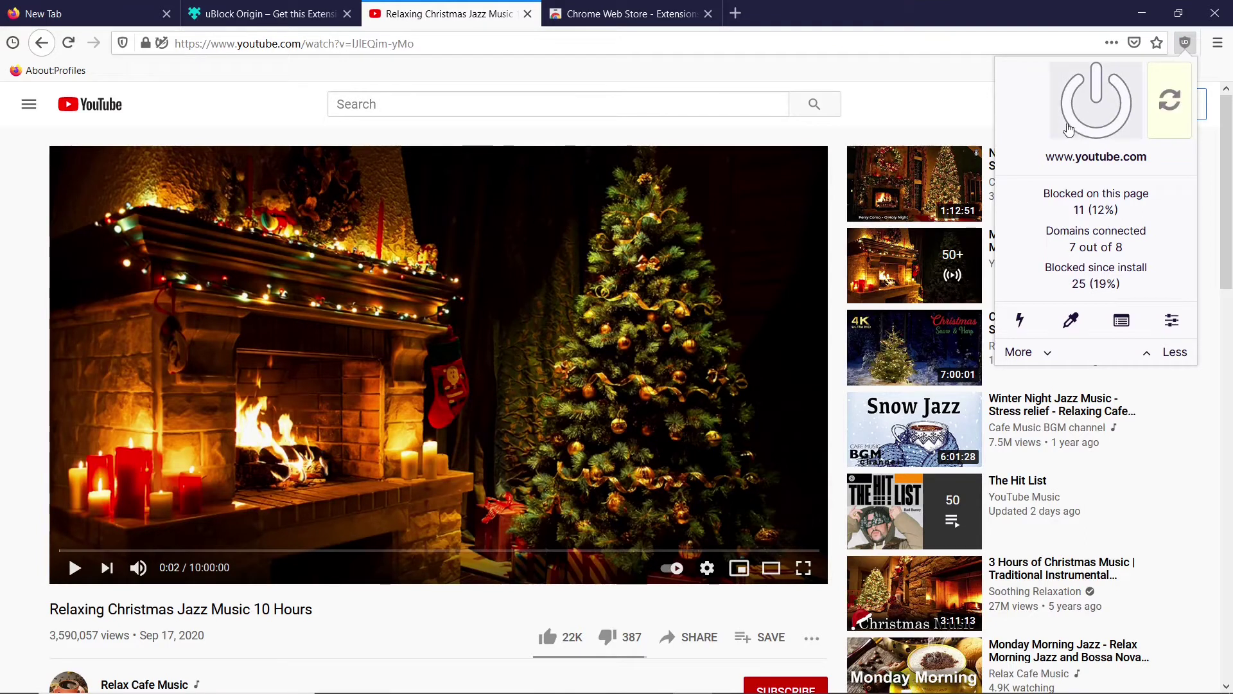
pyautogui.click(1076, 126)
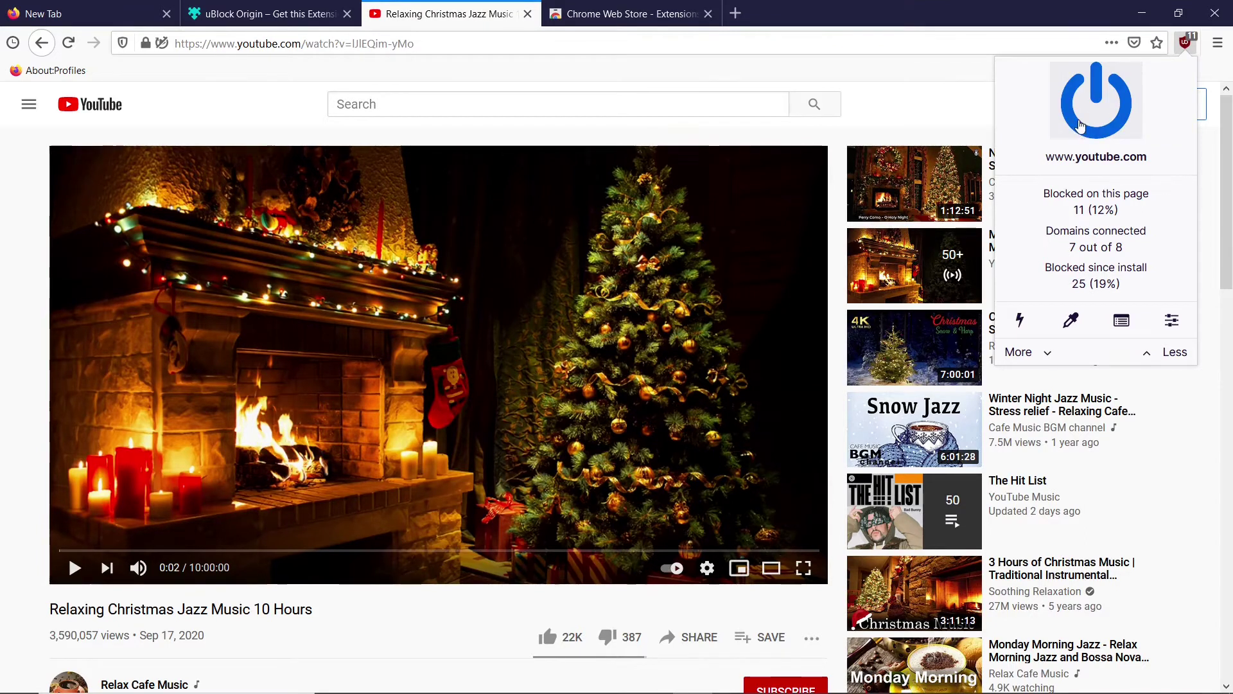
pyautogui.click(1079, 125)
pyautogui.click(1079, 125)
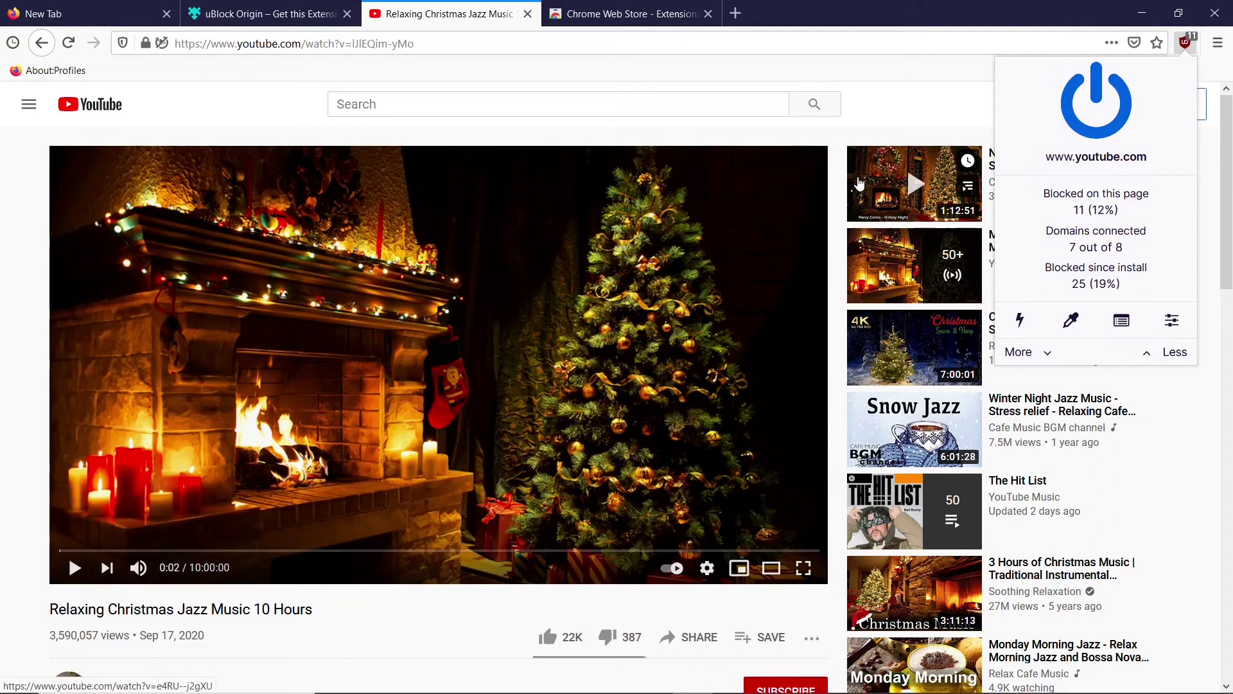
pyautogui.click(843, 168)
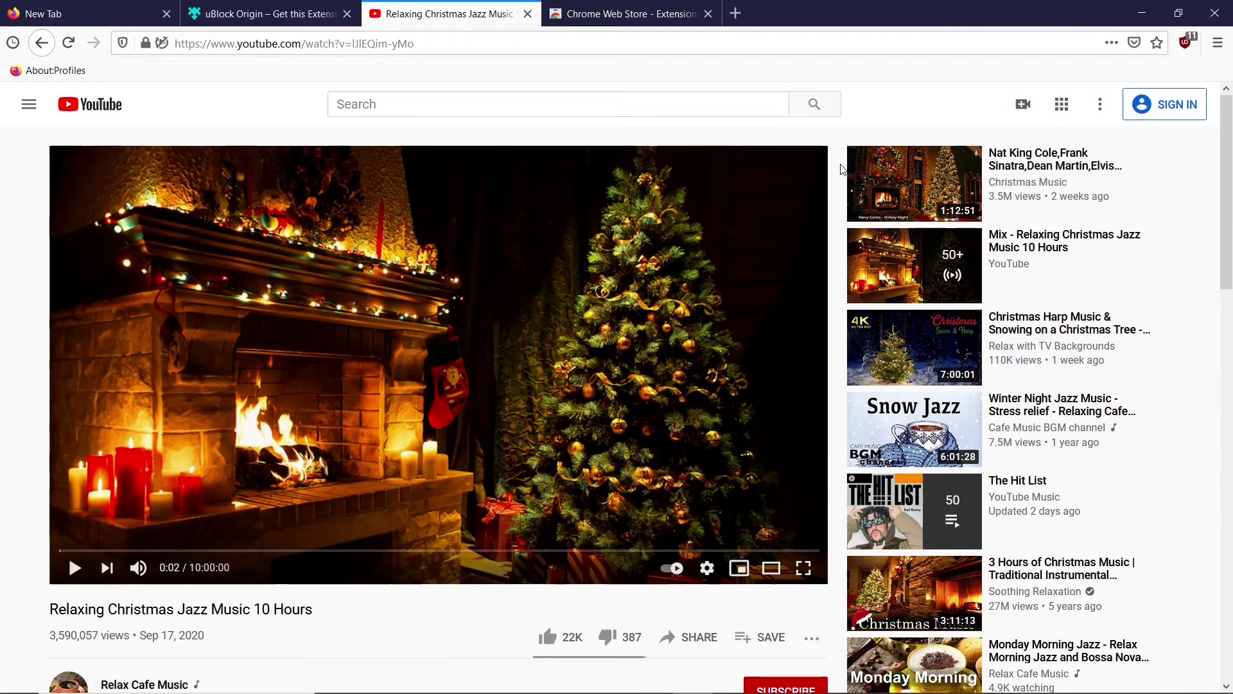
pyautogui.rightClick(843, 169)
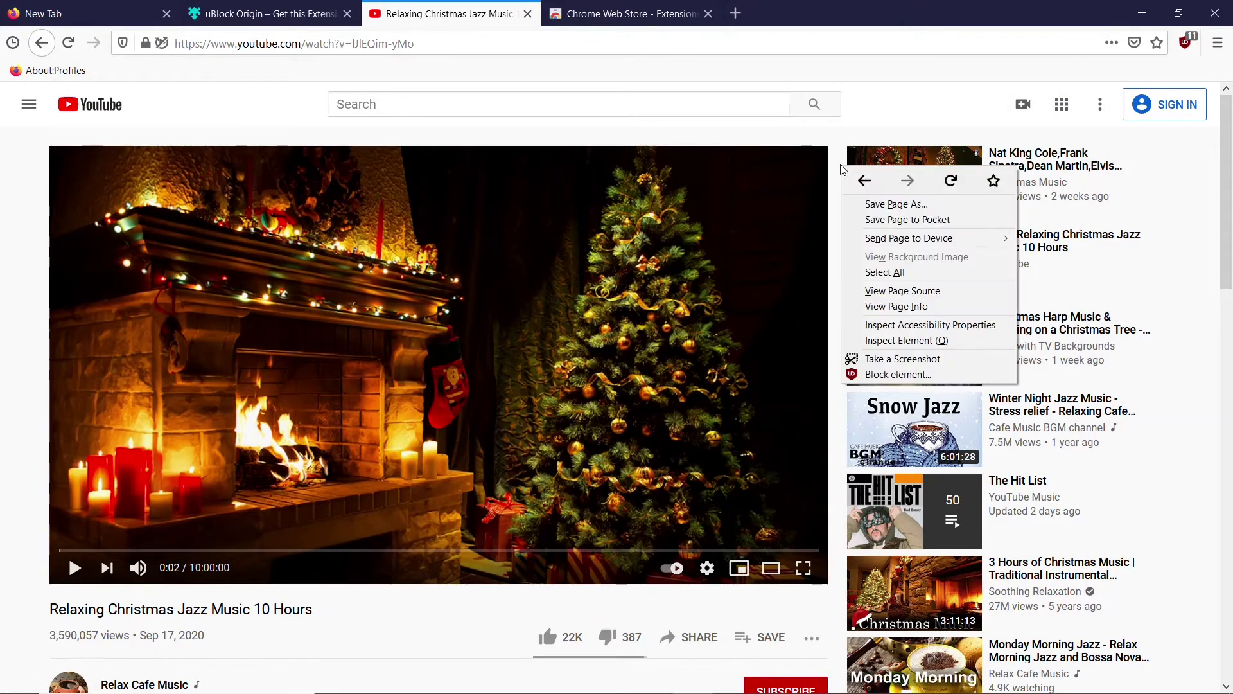
pyautogui.click(841, 167)
pyautogui.click(1186, 45)
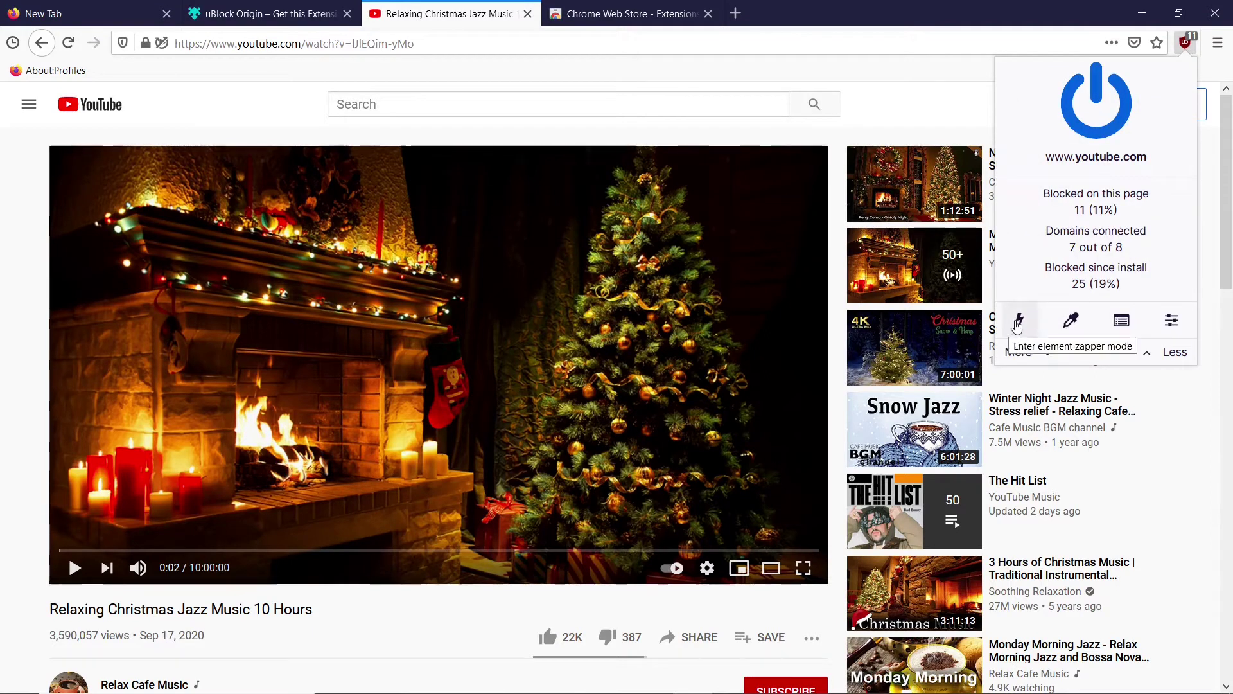
# Remove the first related-video entry from the watch page with the element zapper
pyautogui.click(1018, 321)
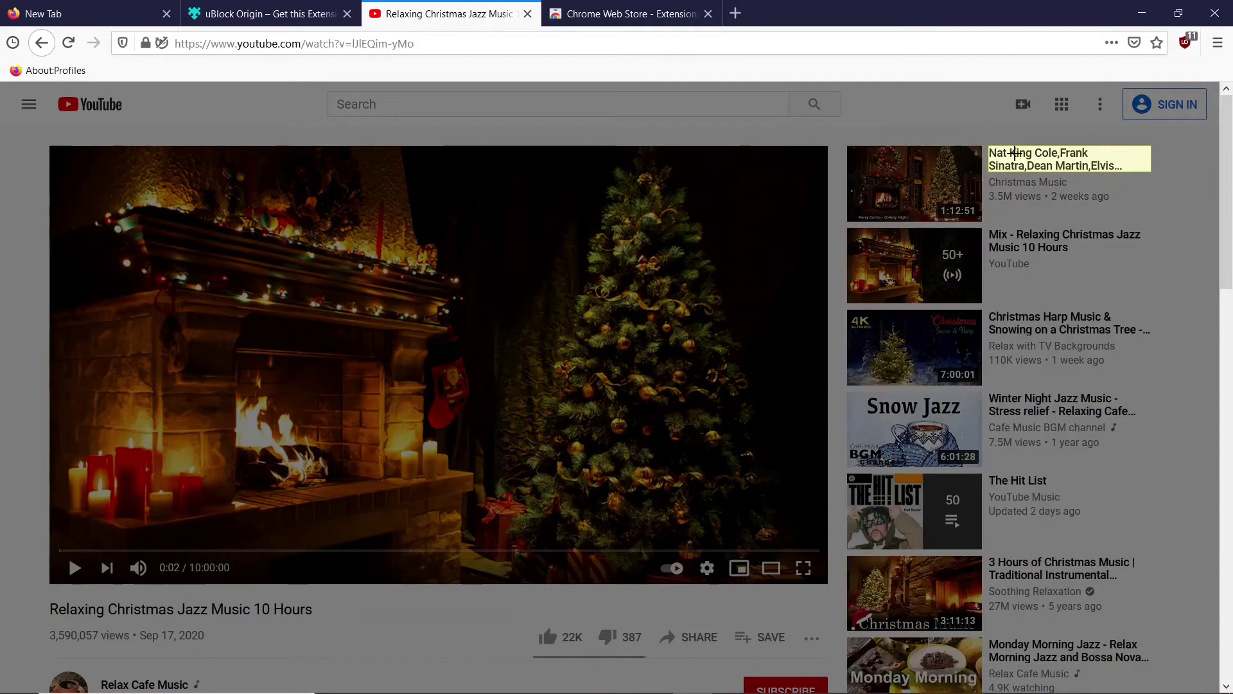
pyautogui.click(996, 143)
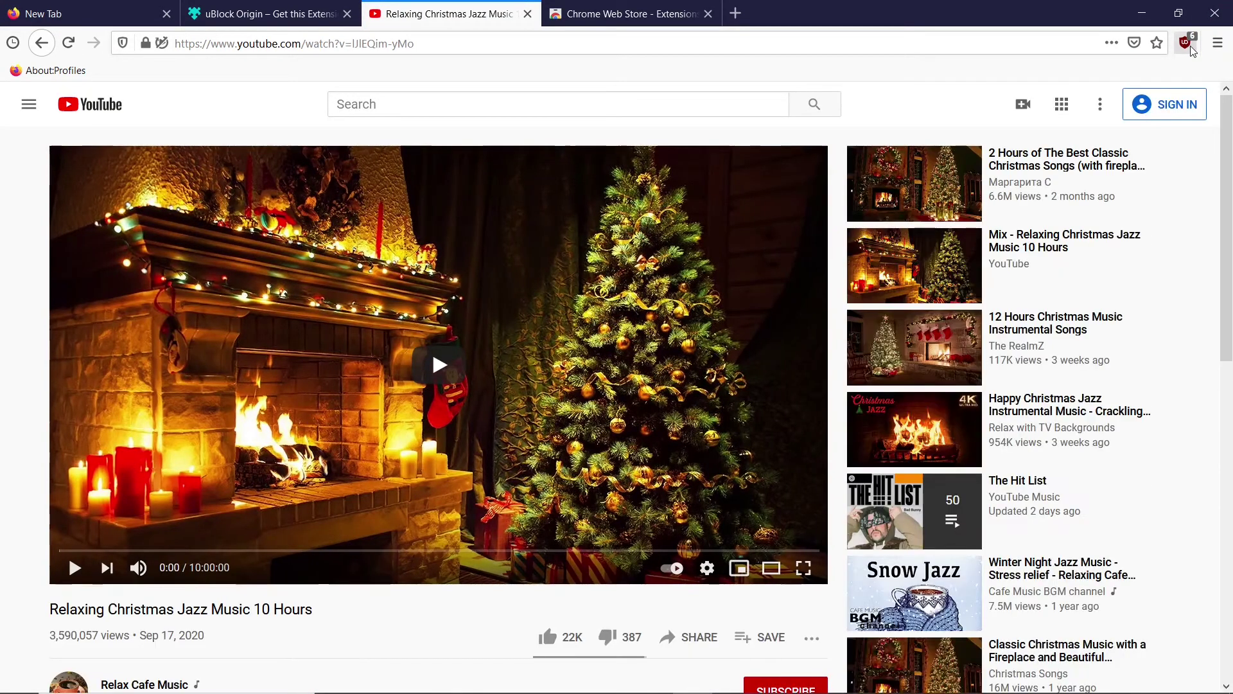
# Hide the related-videos sidebar with the element-picker filter ###secondary, checking it in Preview
pyautogui.click(1187, 45)
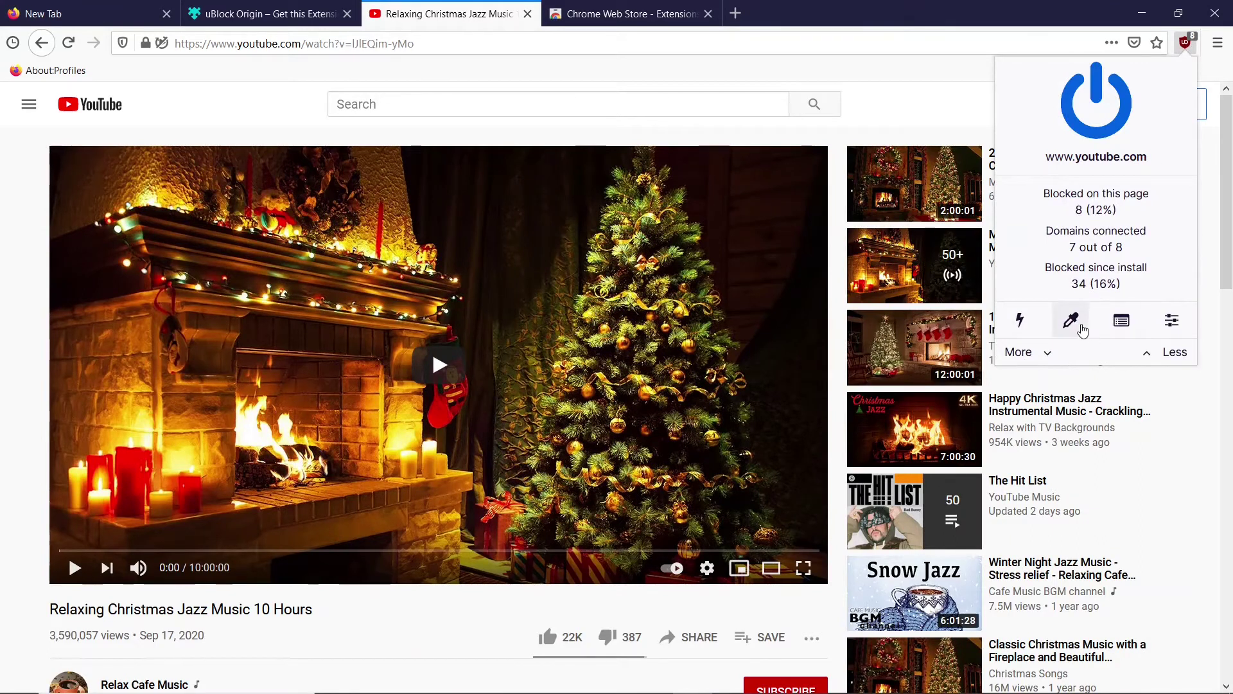
pyautogui.click(1071, 320)
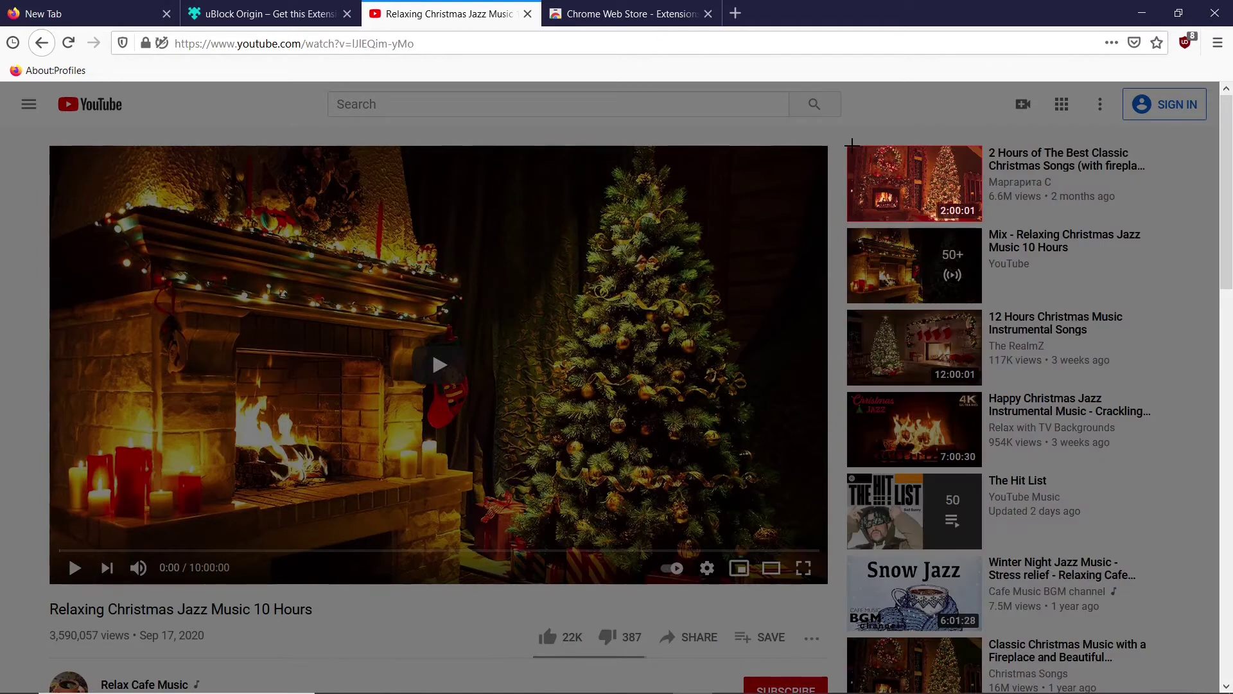
pyautogui.click(852, 146)
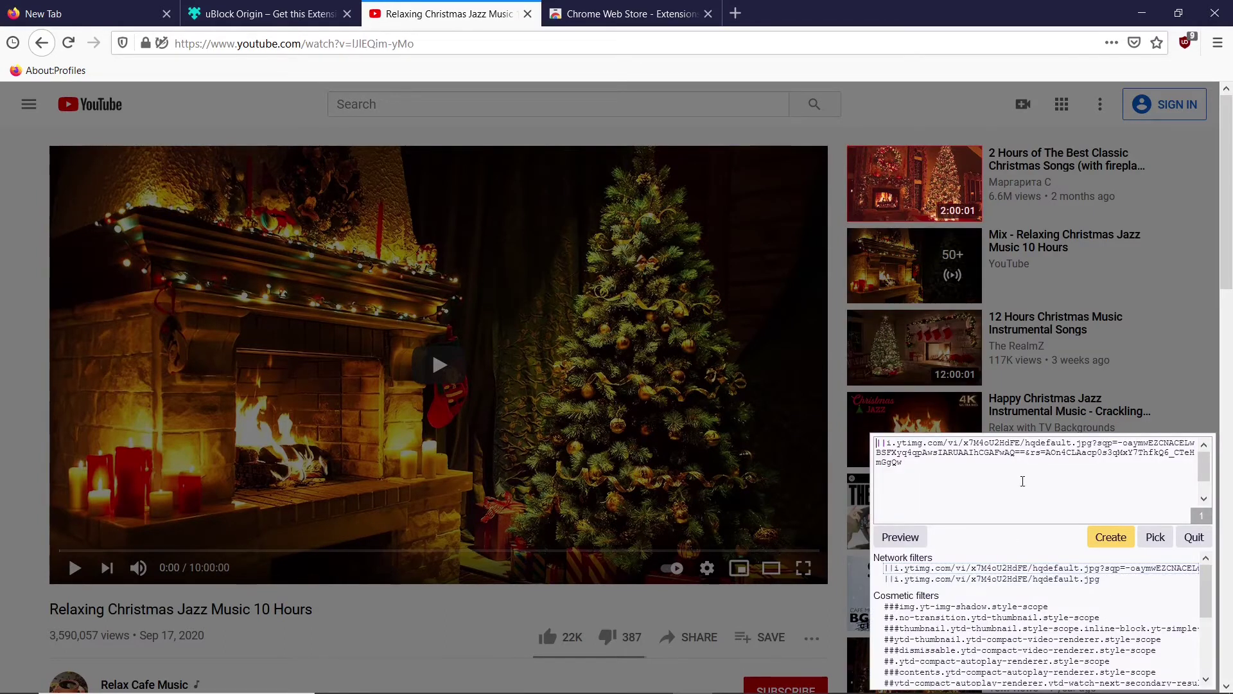
pyautogui.click(913, 540)
pyautogui.click(912, 538)
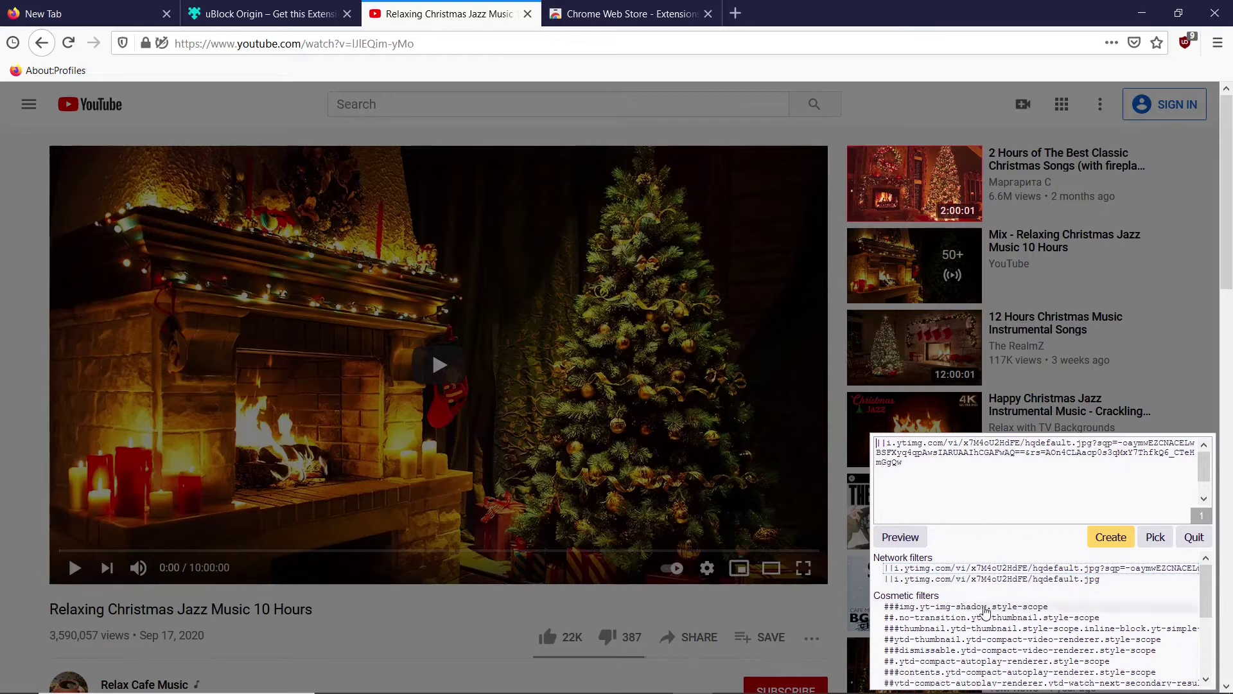
pyautogui.click(985, 609)
pyautogui.click(1155, 537)
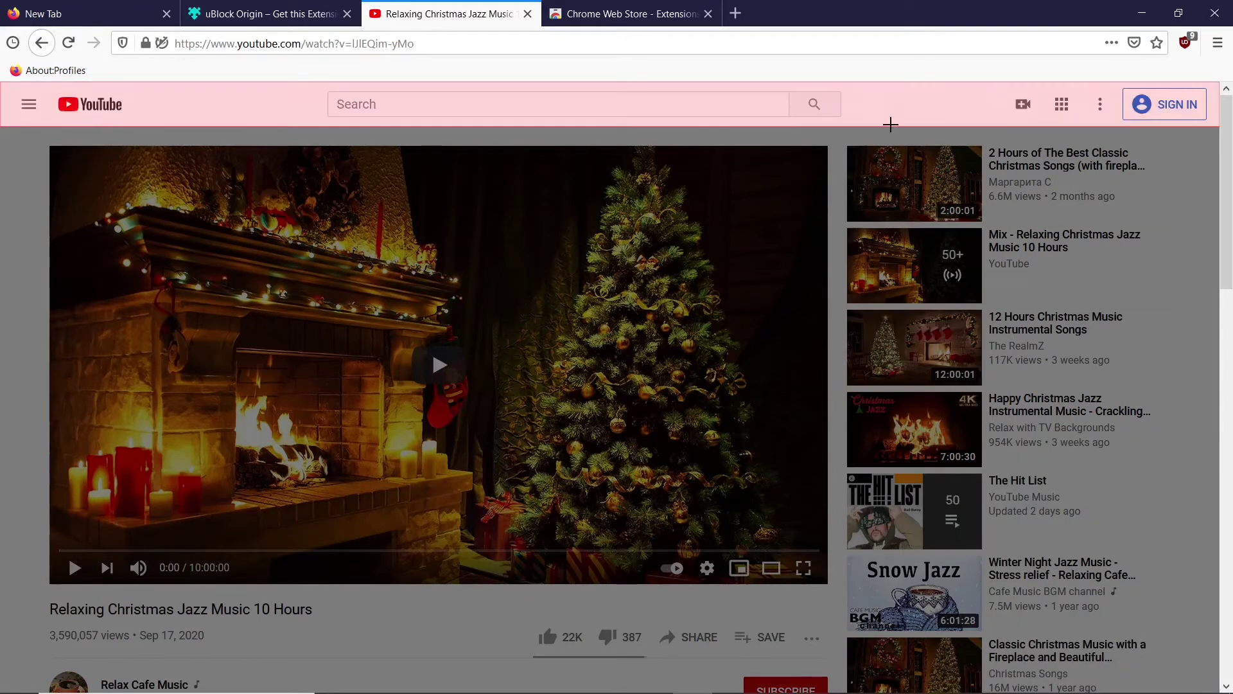
pyautogui.click(859, 137)
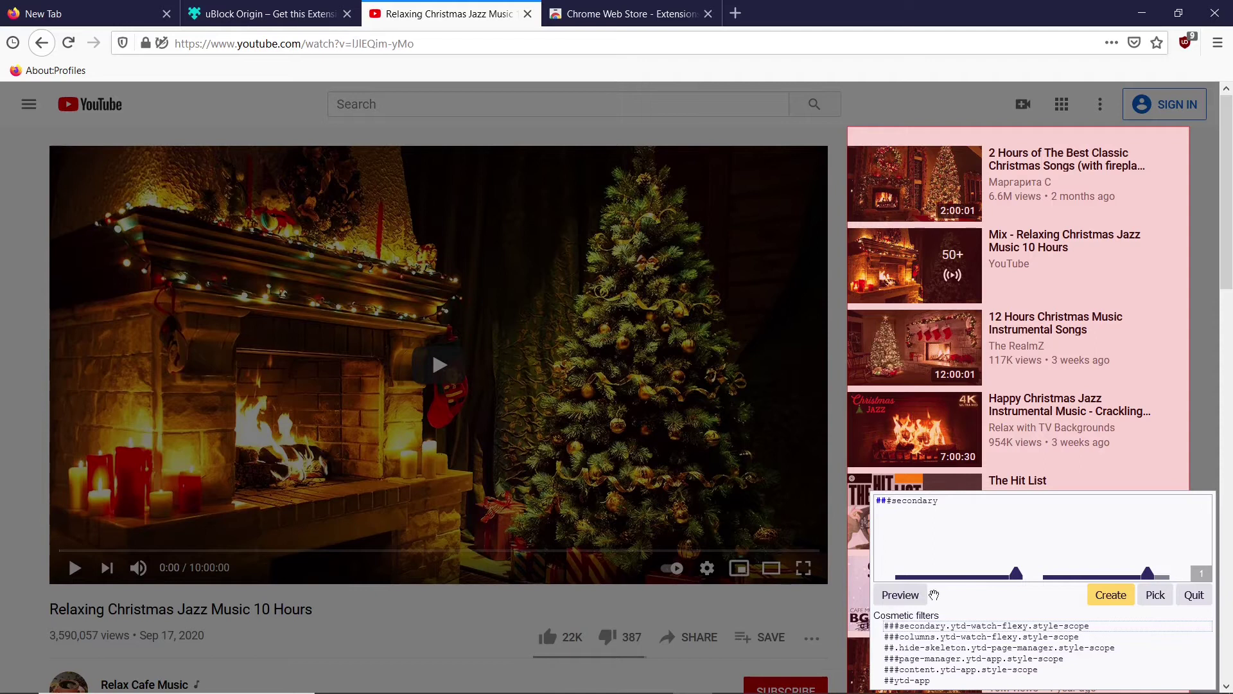
pyautogui.click(926, 595)
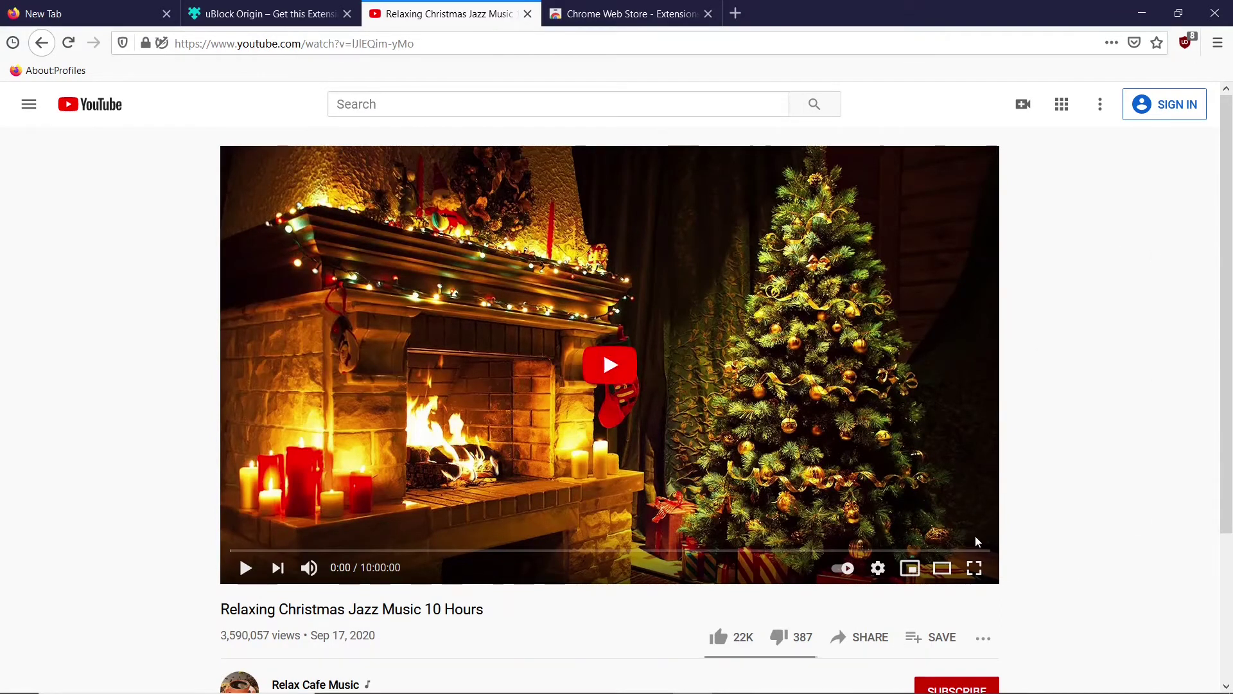
# Seek the video to its end so the suggested-video grid appears
pyautogui.moveTo(969, 551); pyautogui.dragTo(990, 550)
pyautogui.click(609, 418)
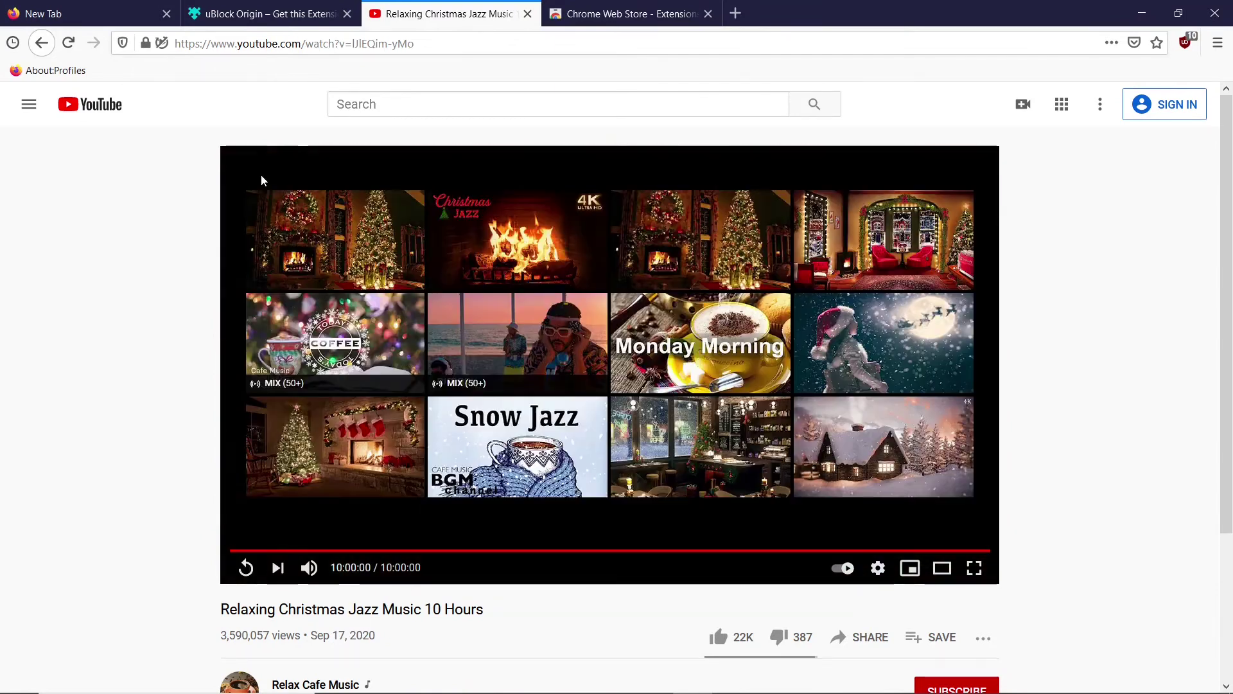
pyautogui.rightClick(262, 181)
pyautogui.rightClick(202, 215)
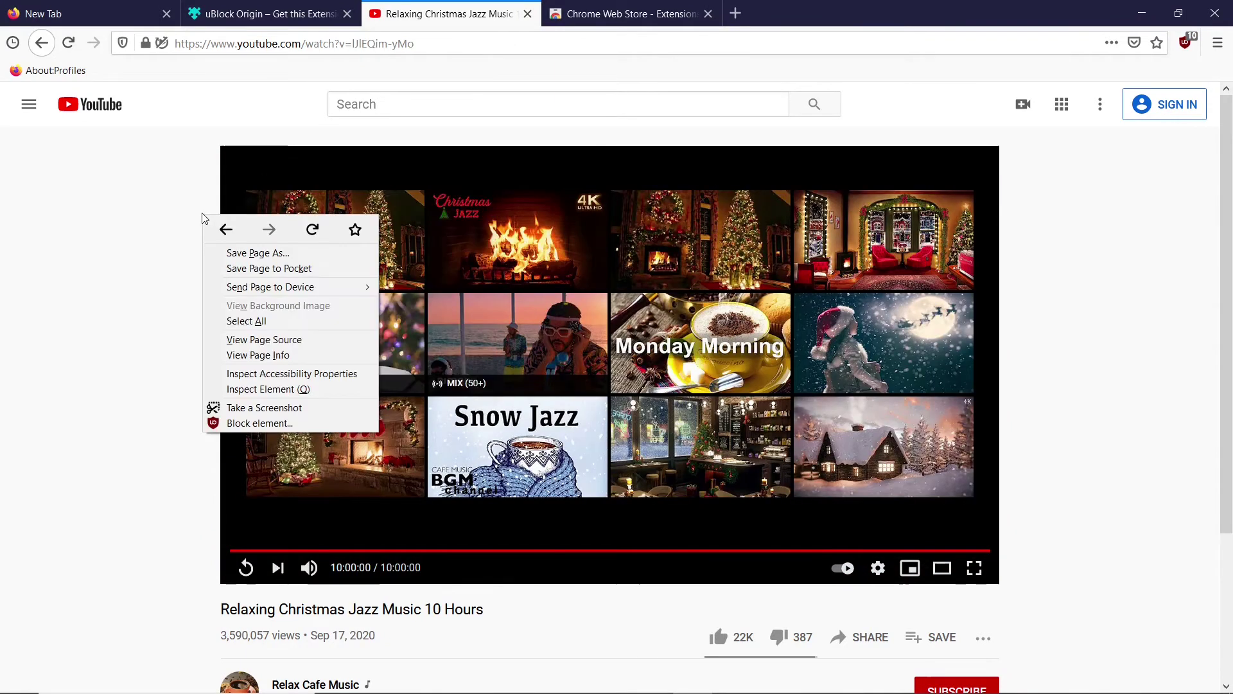
# Pick the end-screen video grid in the element picker, preview it, and adjust filter specificity
pyautogui.click(294, 424)
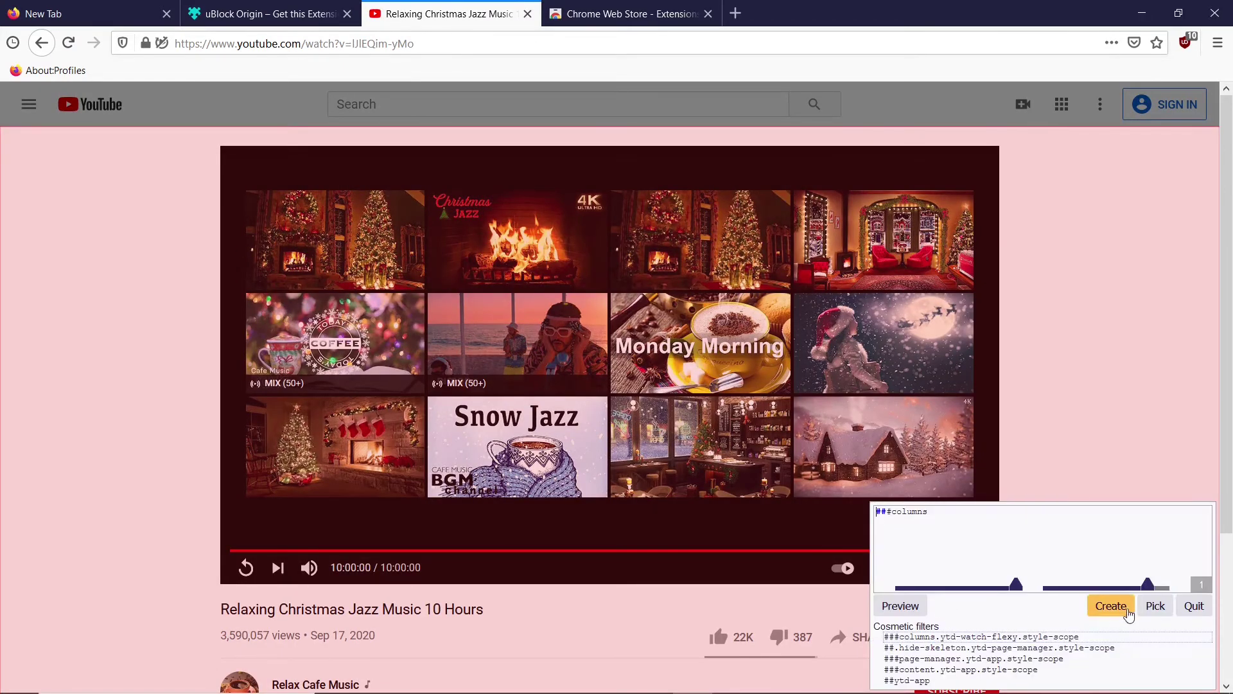
pyautogui.click(1156, 605)
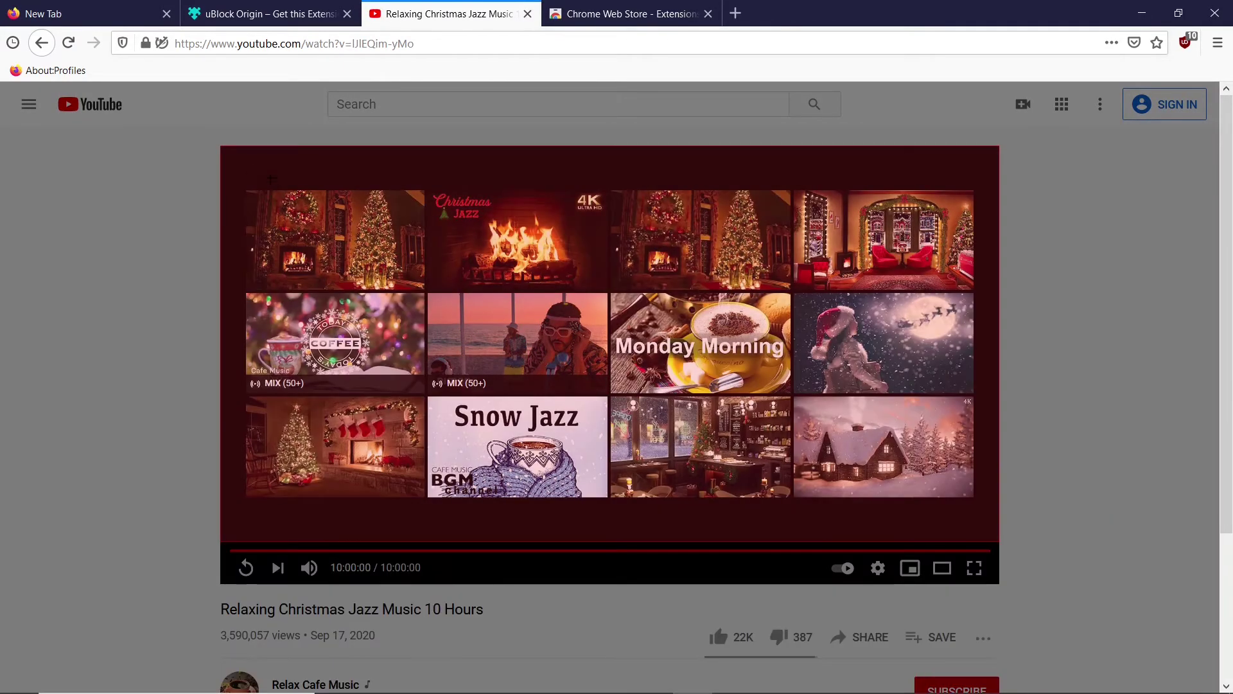
pyautogui.click(729, 347)
pyautogui.click(913, 534)
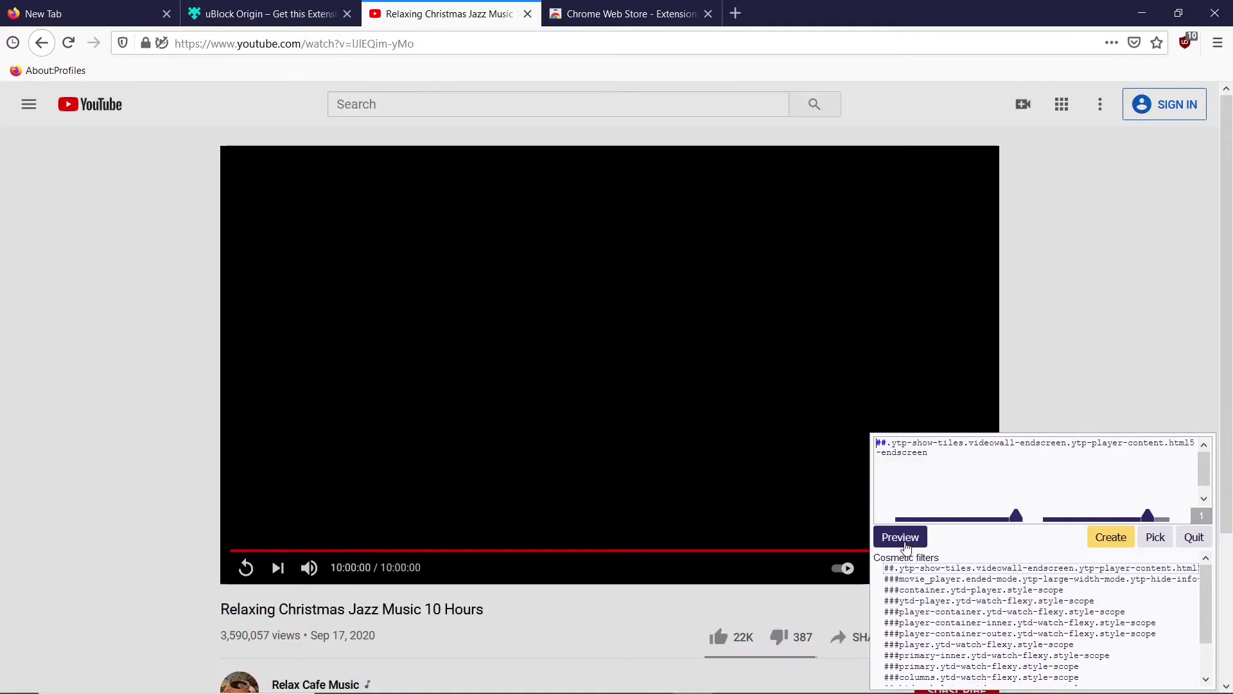
pyautogui.click(913, 534)
pyautogui.moveTo(1017, 517)
pyautogui.mouseDown()
pyautogui.moveTo(1002, 522)
pyautogui.moveTo(1057, 522)
pyautogui.moveTo(981, 521)
pyautogui.moveTo(1023, 523)
pyautogui.mouseUp()
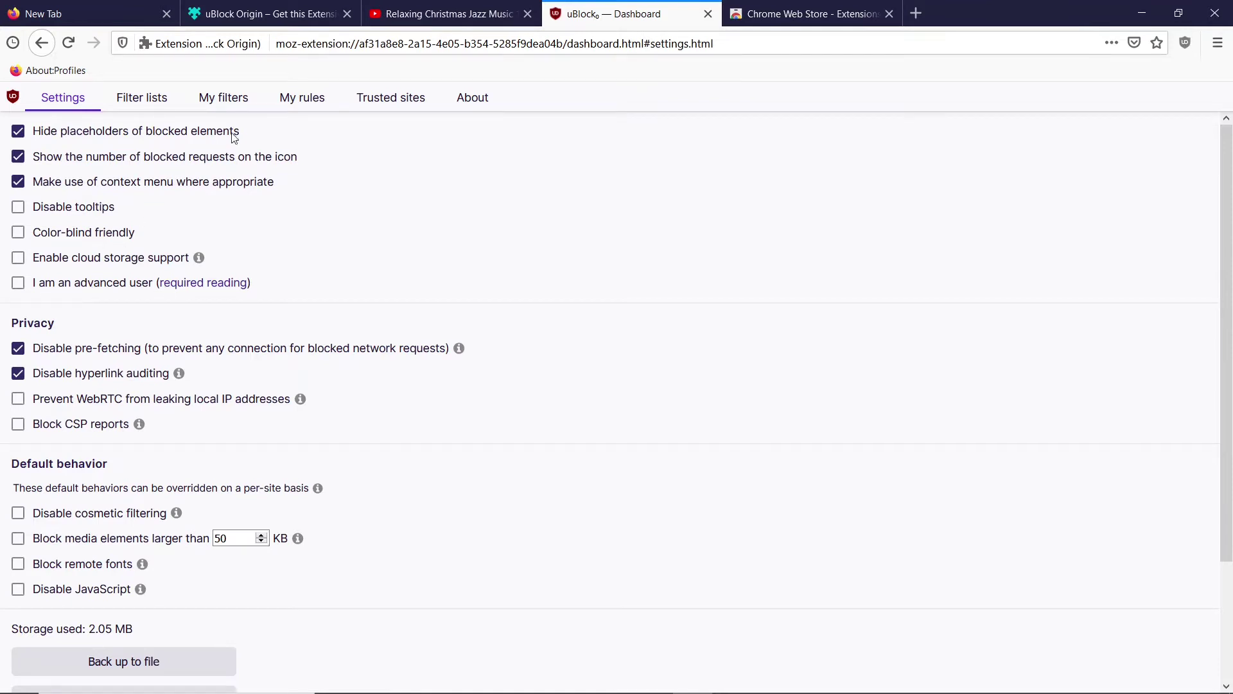
# Delete the YouTube sidebar and end-screen filter lines from My filters
pyautogui.click(230, 106)
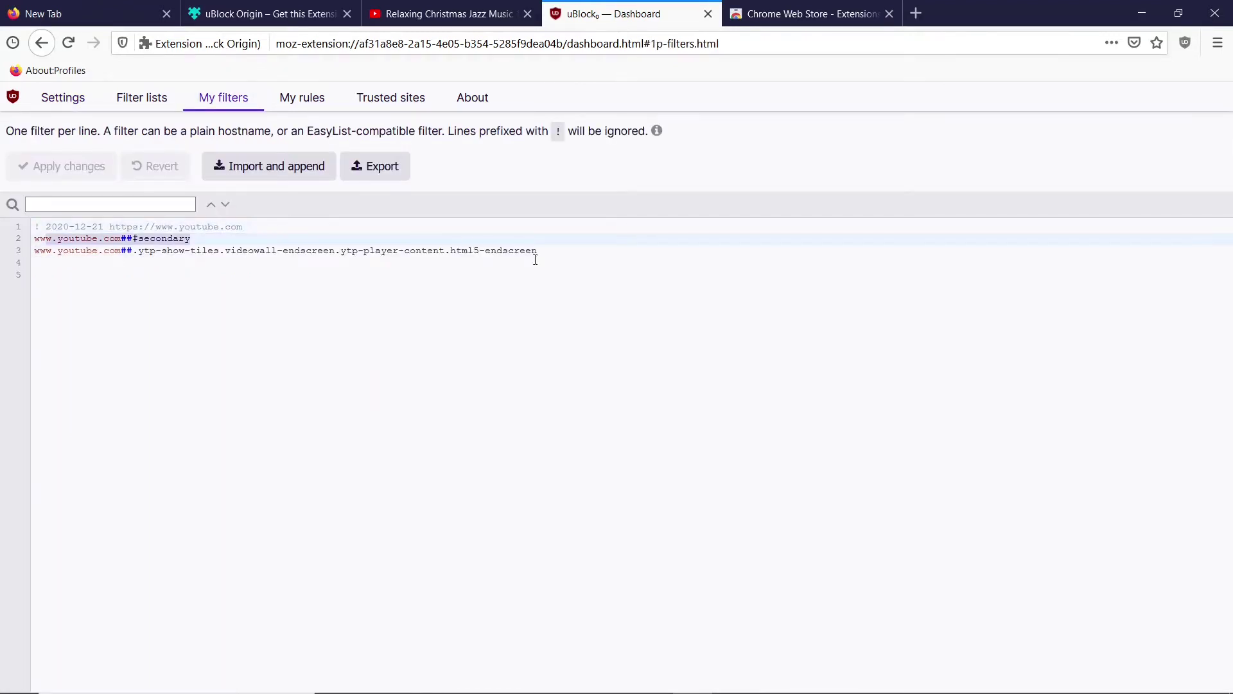
pyautogui.click(561, 249)
pyautogui.moveTo(561, 249); pyautogui.dragTo(34, 238)
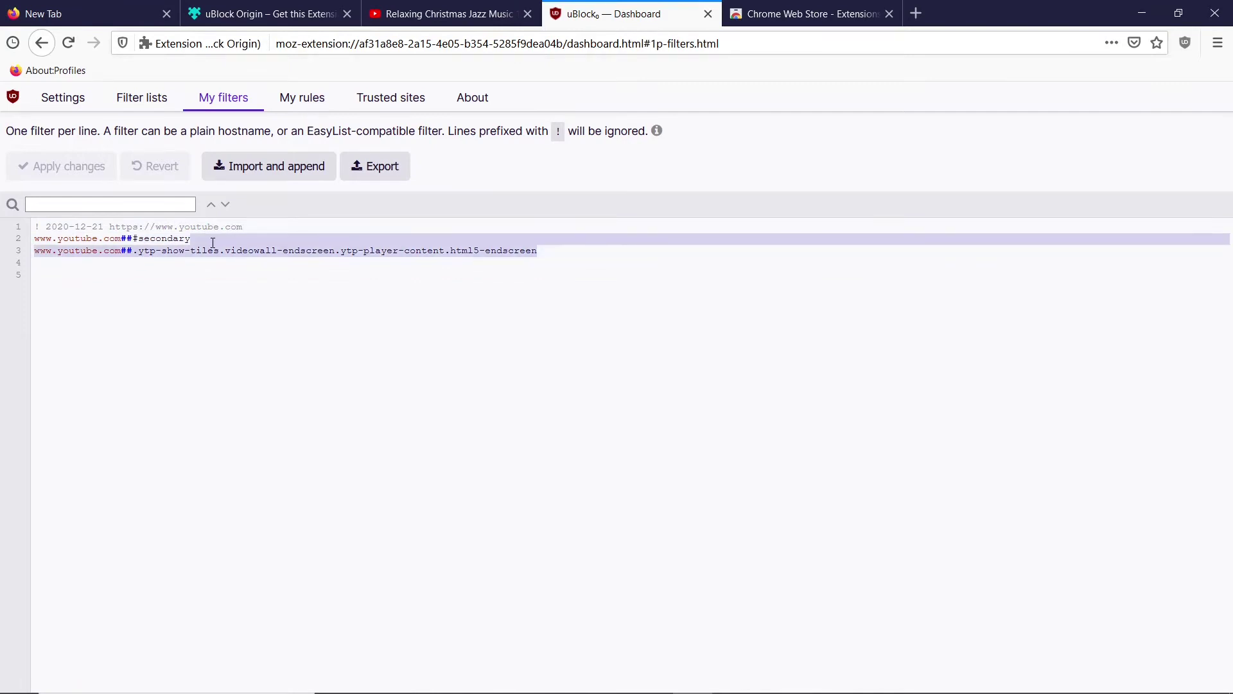
pyautogui.press('BackSpace')
pyautogui.moveTo(183, 240); pyautogui.dragTo(39, 245)
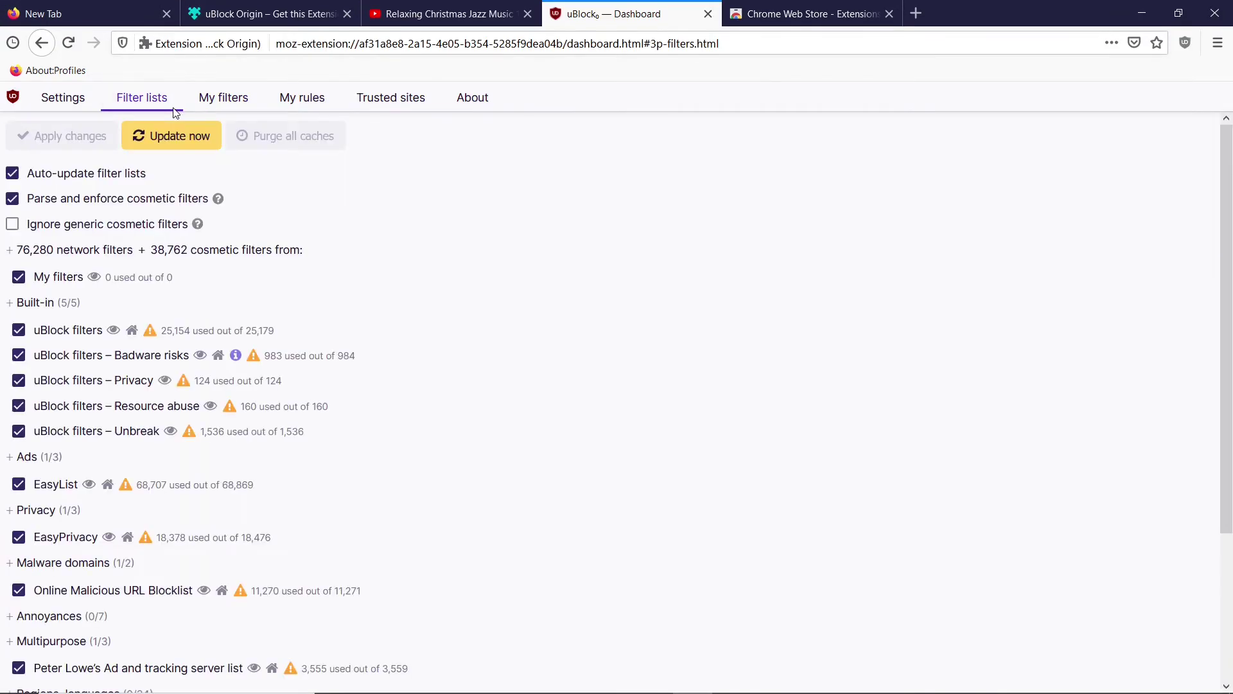
pyautogui.click(409, 92)
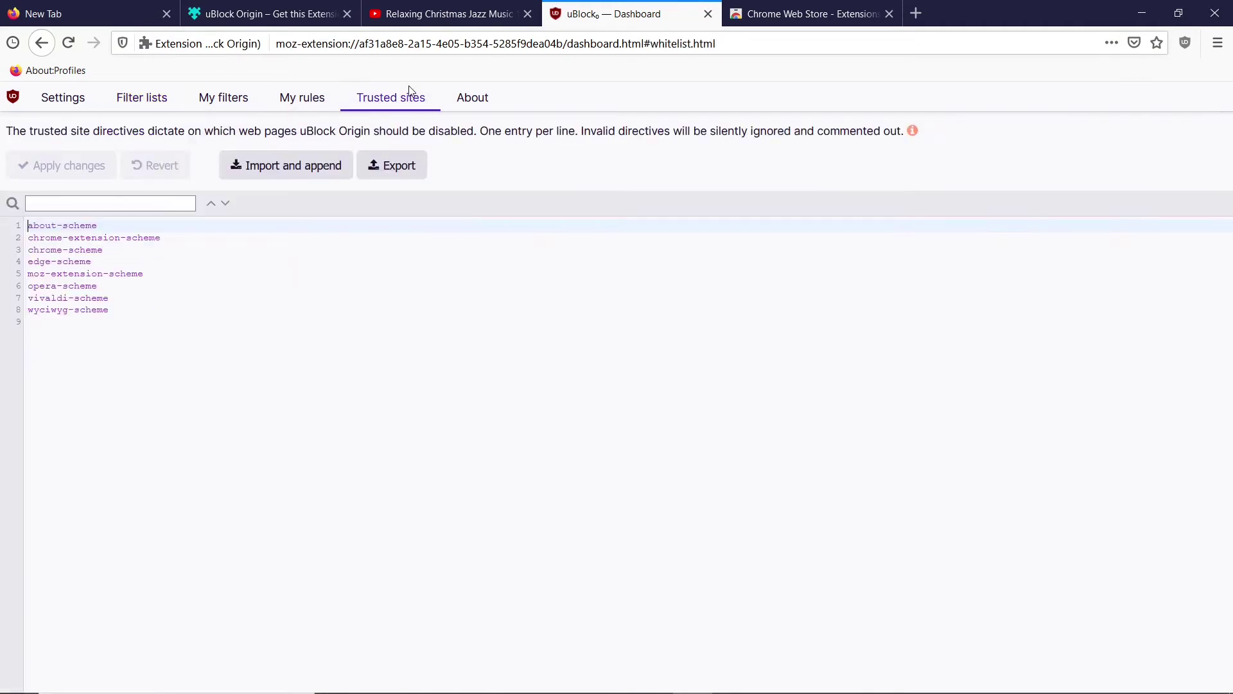
pyautogui.hotkey('ctrl', 'shift', 'Tab')
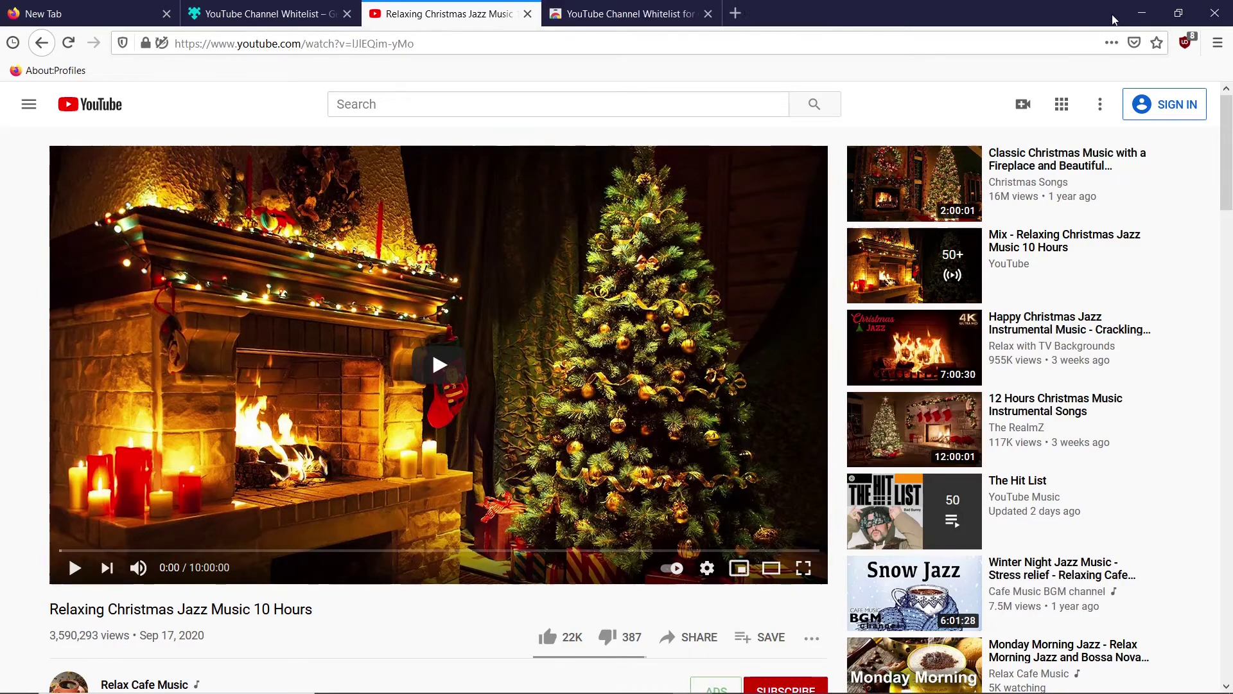
# Collapse and re-expand the uBlock popup's sections on YouTube, then show its per-domain connection list
pyautogui.click(1185, 44)
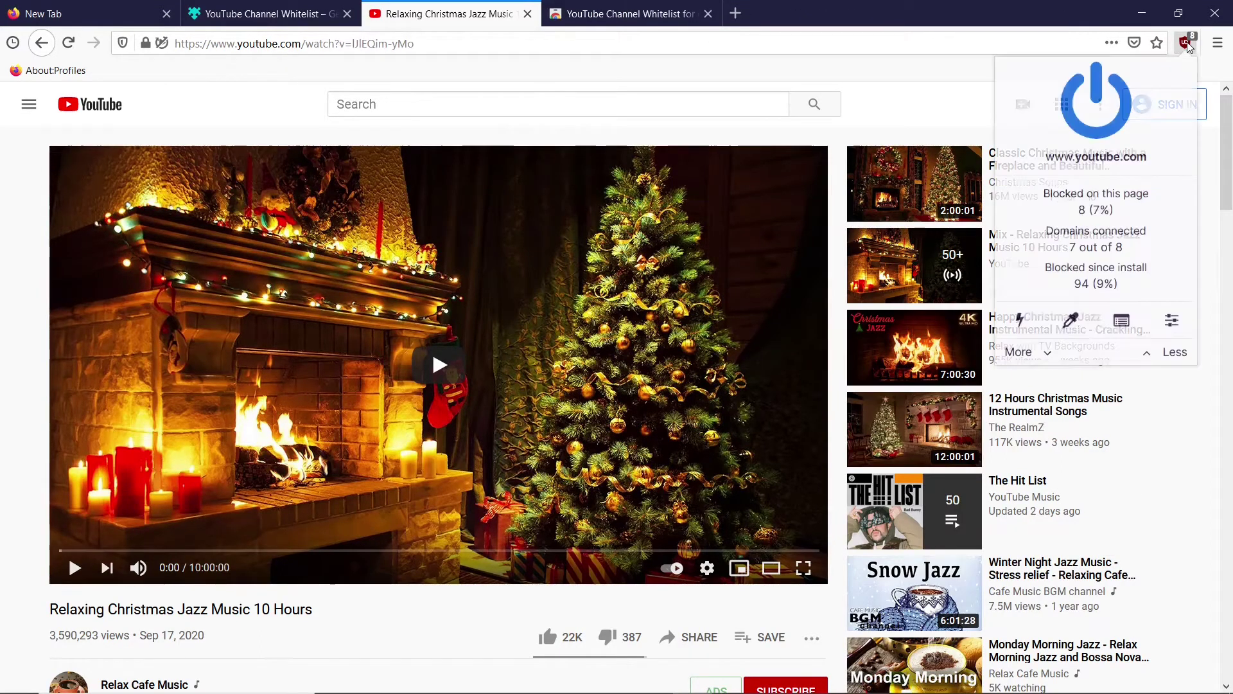
pyautogui.click(1148, 353)
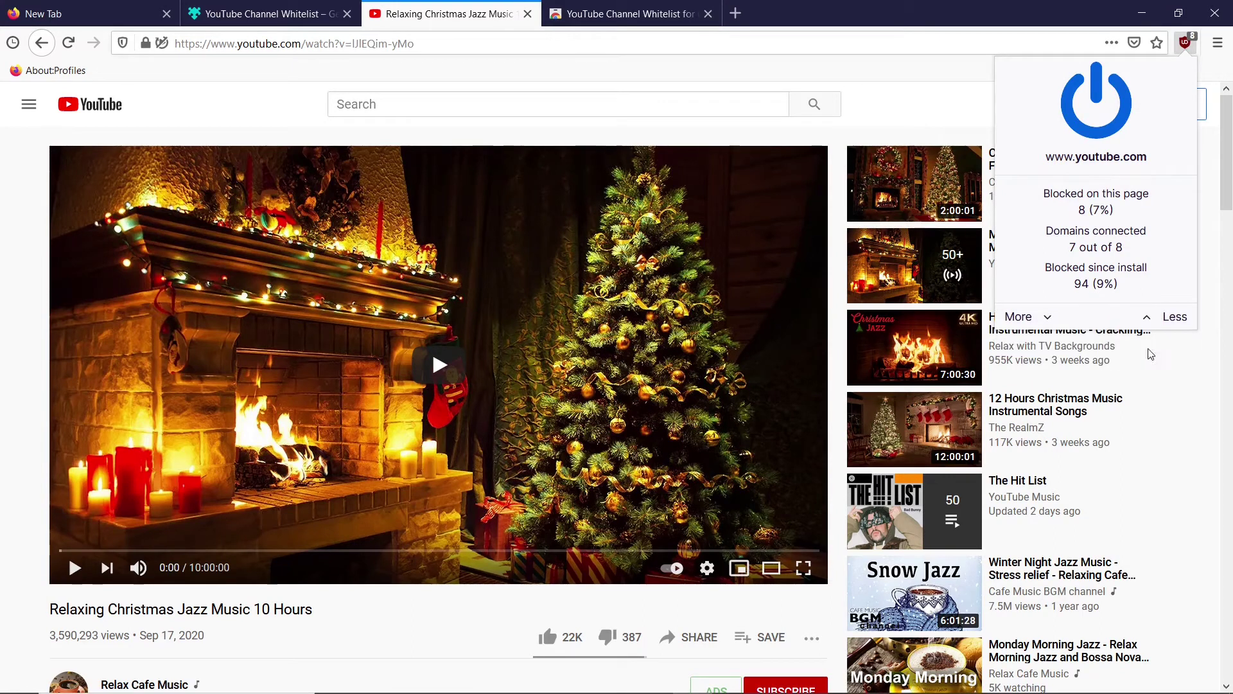
pyautogui.click(1146, 322)
pyautogui.click(1140, 281)
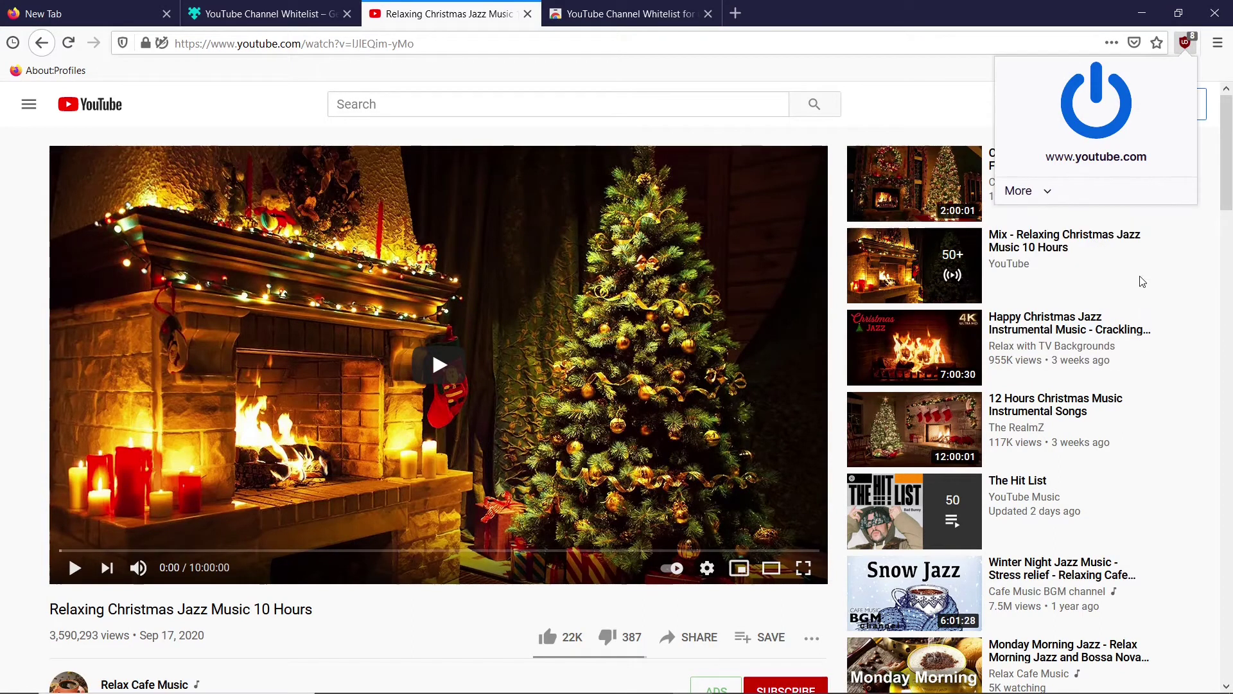
pyautogui.click(1010, 194)
pyautogui.click(1019, 280)
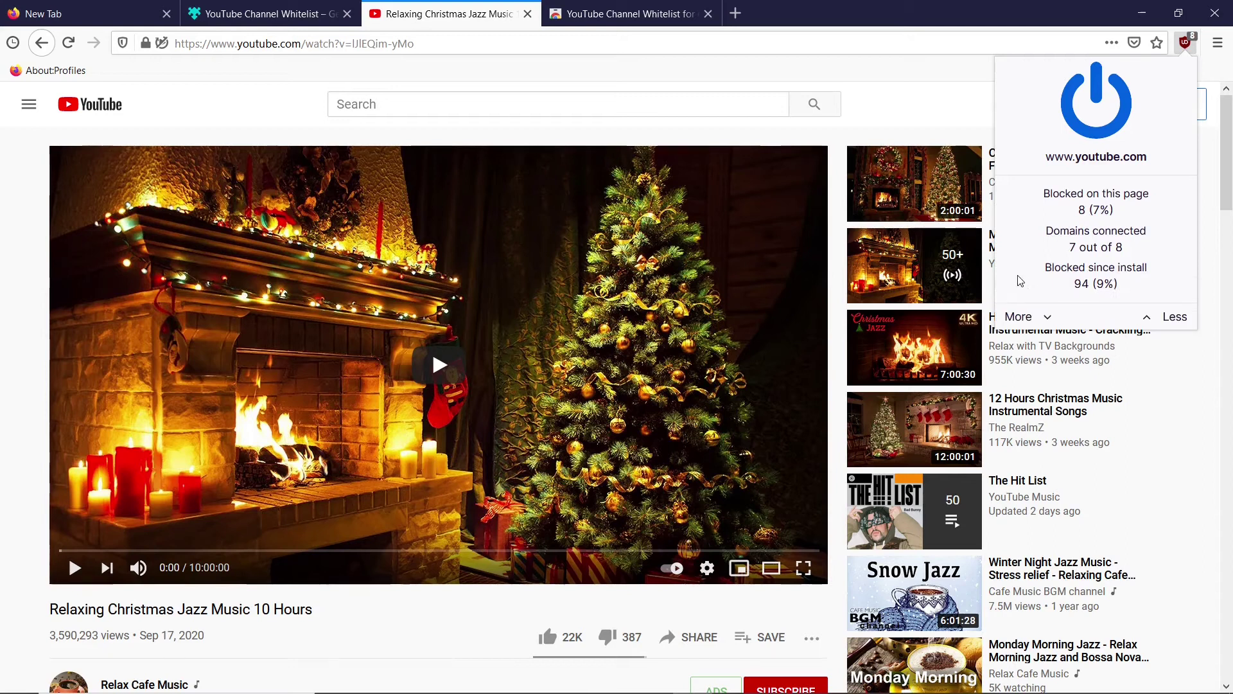
pyautogui.click(1019, 318)
pyautogui.click(1019, 352)
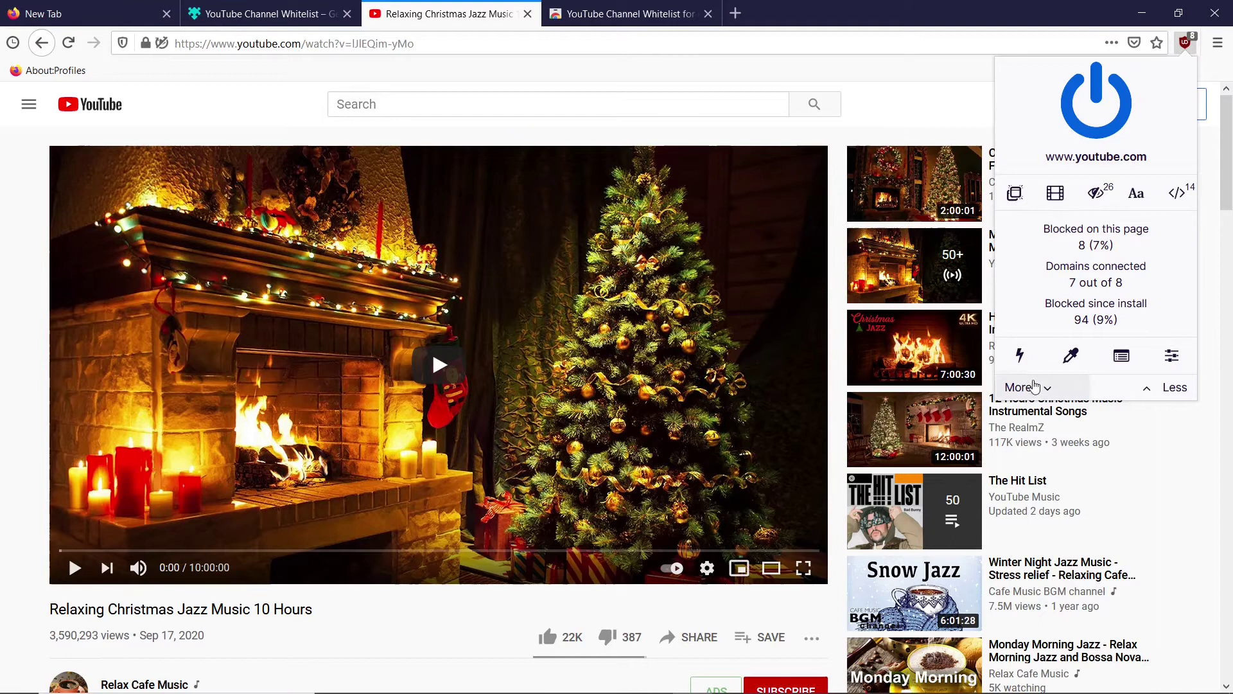
pyautogui.click(1033, 388)
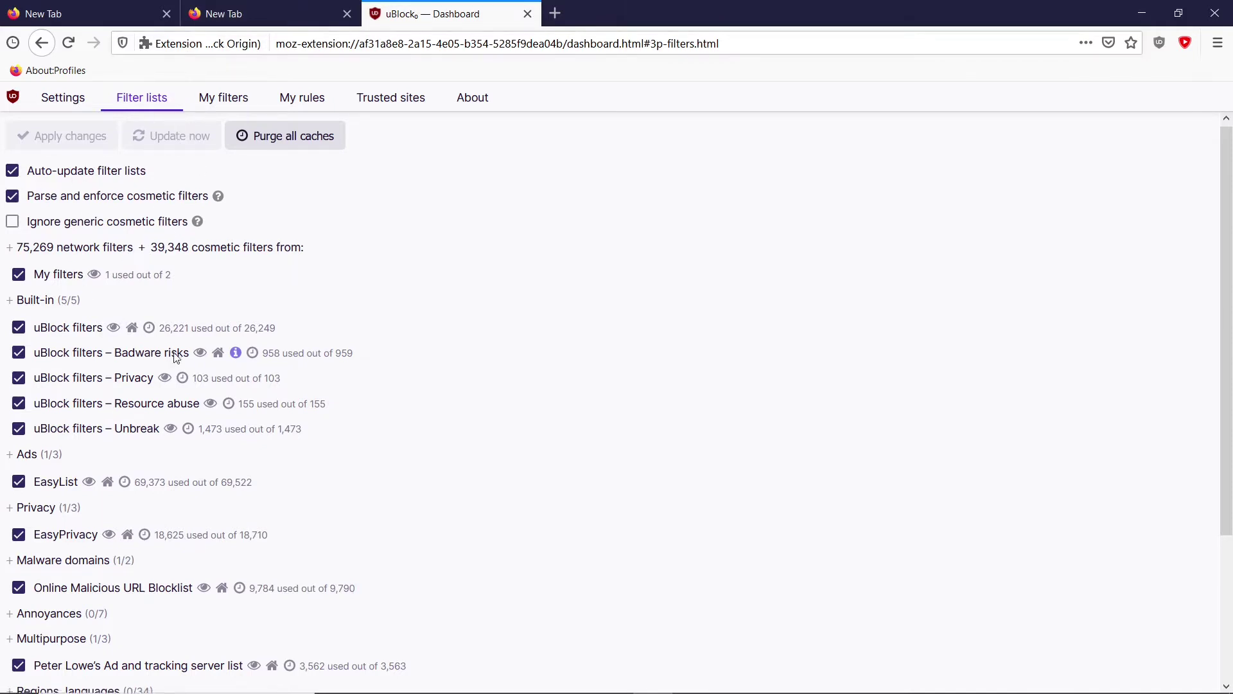
# Load ublock.org in a new tab
pyautogui.scroll(-3, 174, 353)
pyautogui.scroll(3, 307, 329)
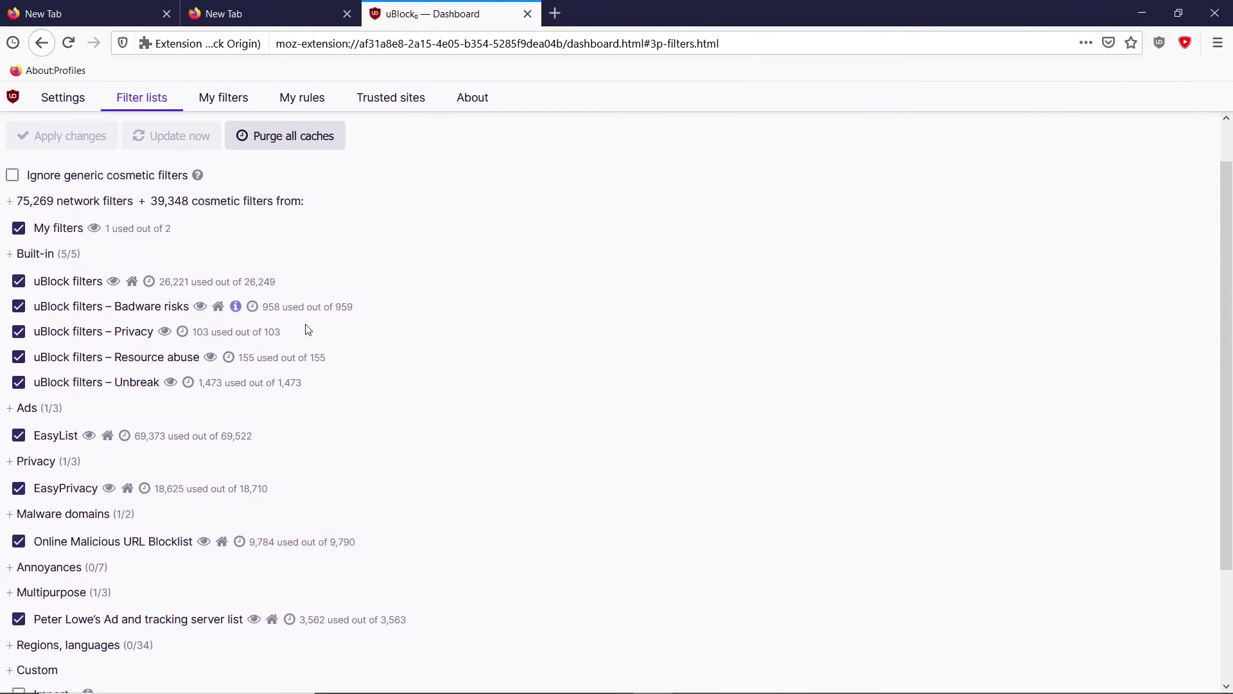
pyautogui.scroll(-3, 307, 329)
pyautogui.scroll(3, 307, 329)
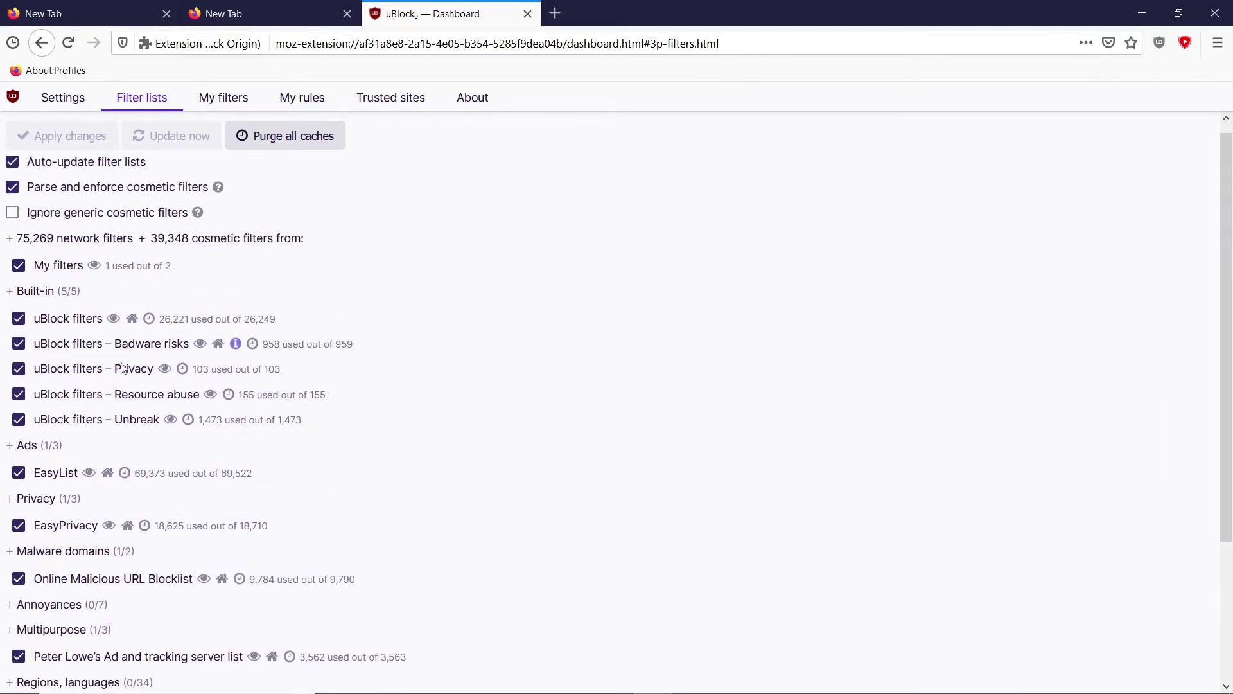
pyautogui.scroll(-3, 122, 415)
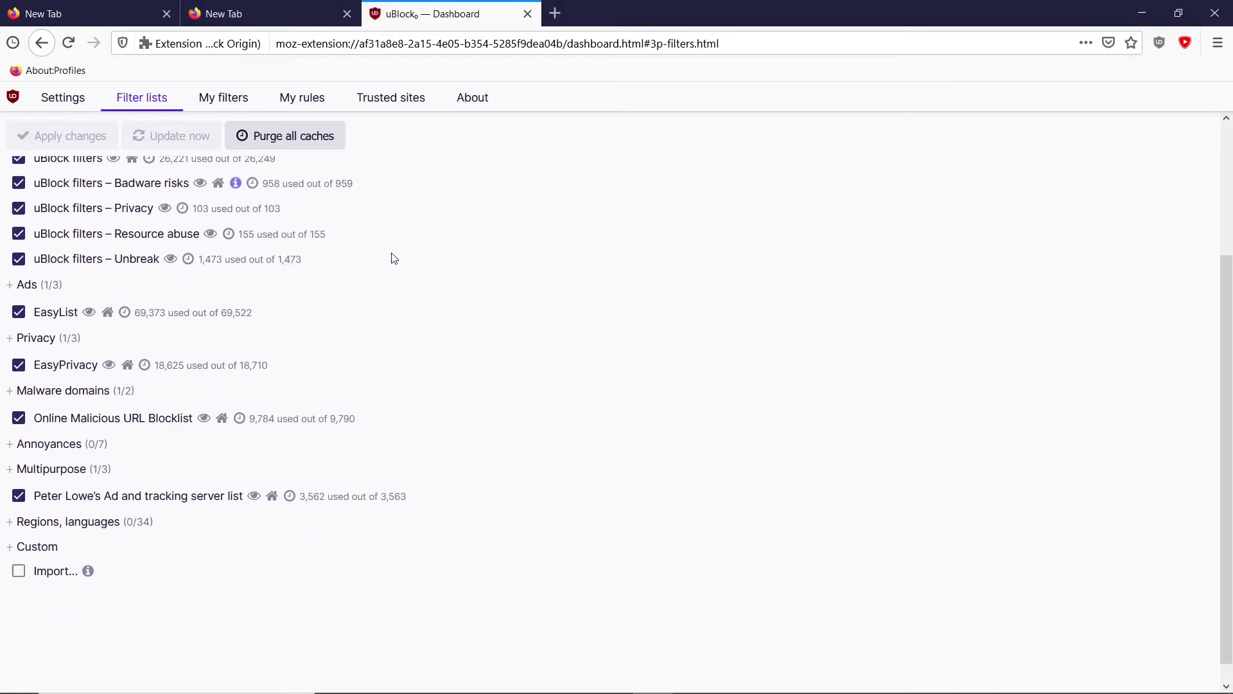
pyautogui.click(556, 13)
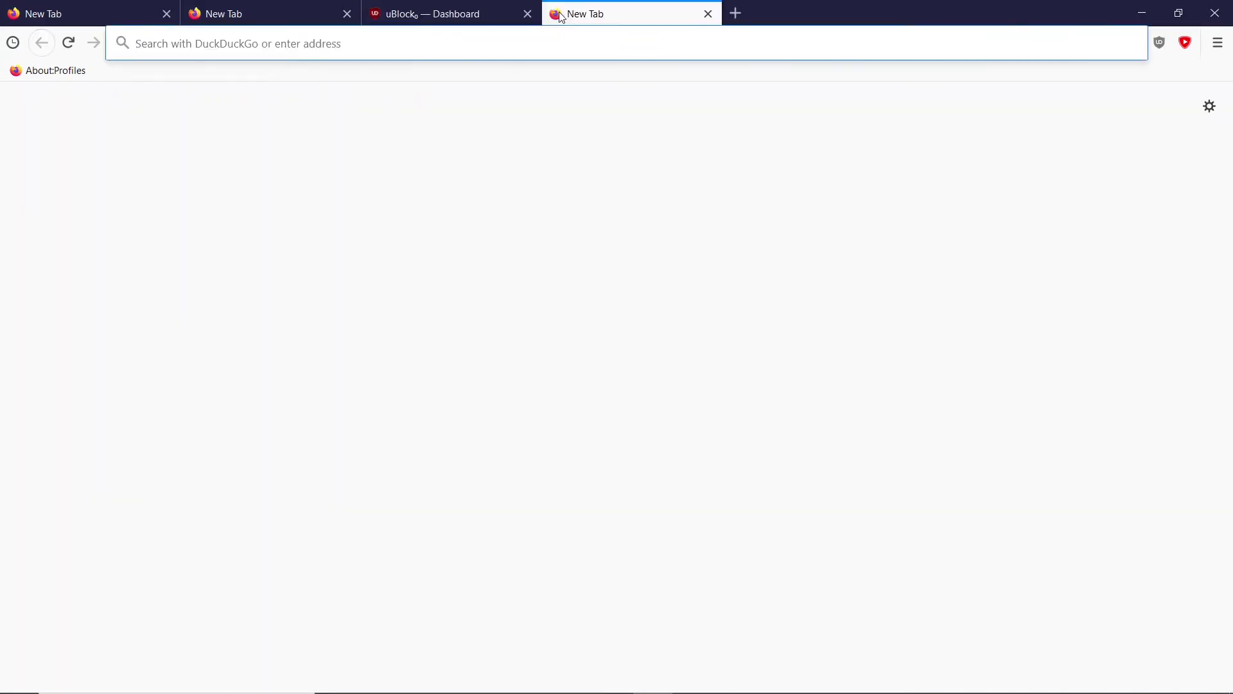
pyautogui.write('ublo')
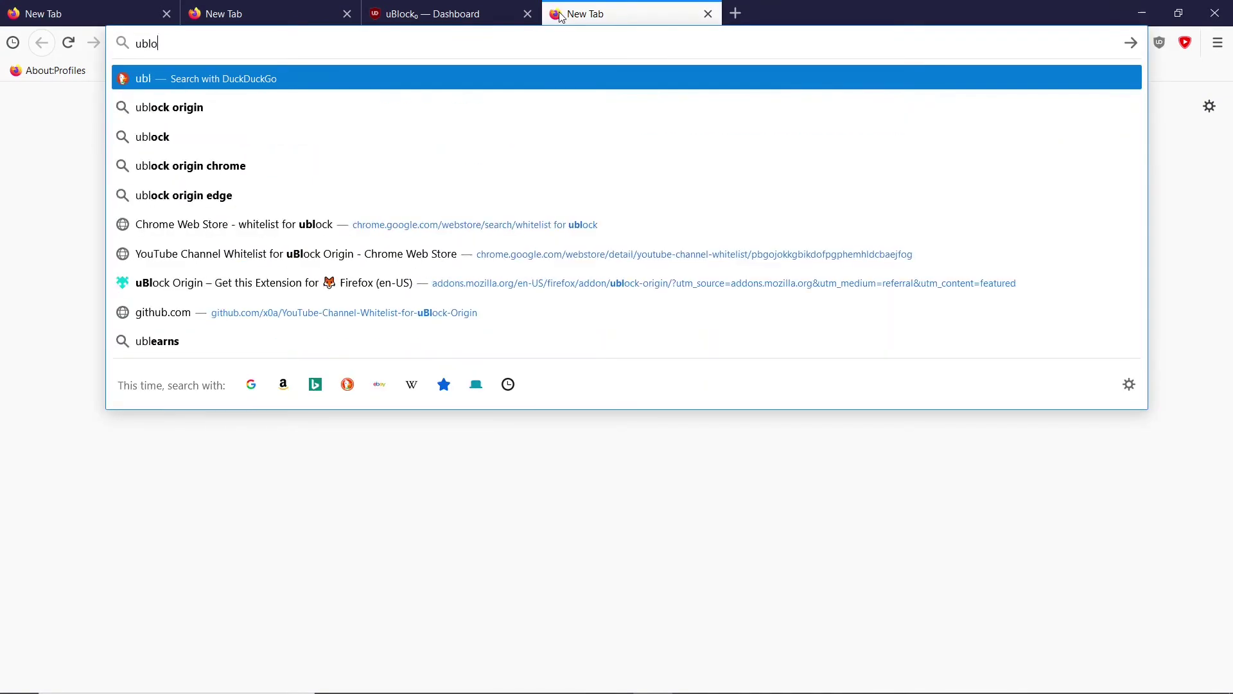
pyautogui.write('ck.org')
pyautogui.press('Return')
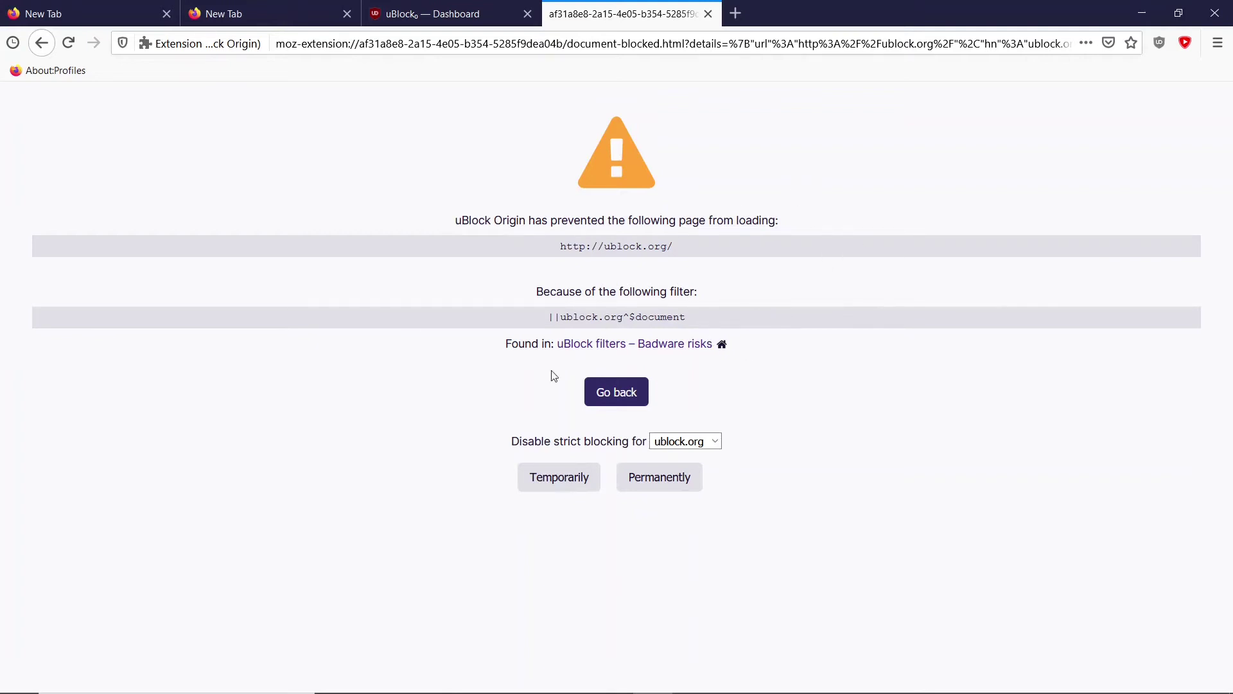
# Temporarily allow ublock.org past uBlock's blocked-page warning, then show the blank new tab
pyautogui.click(713, 442)
pyautogui.click(679, 457)
pyautogui.click(528, 475)
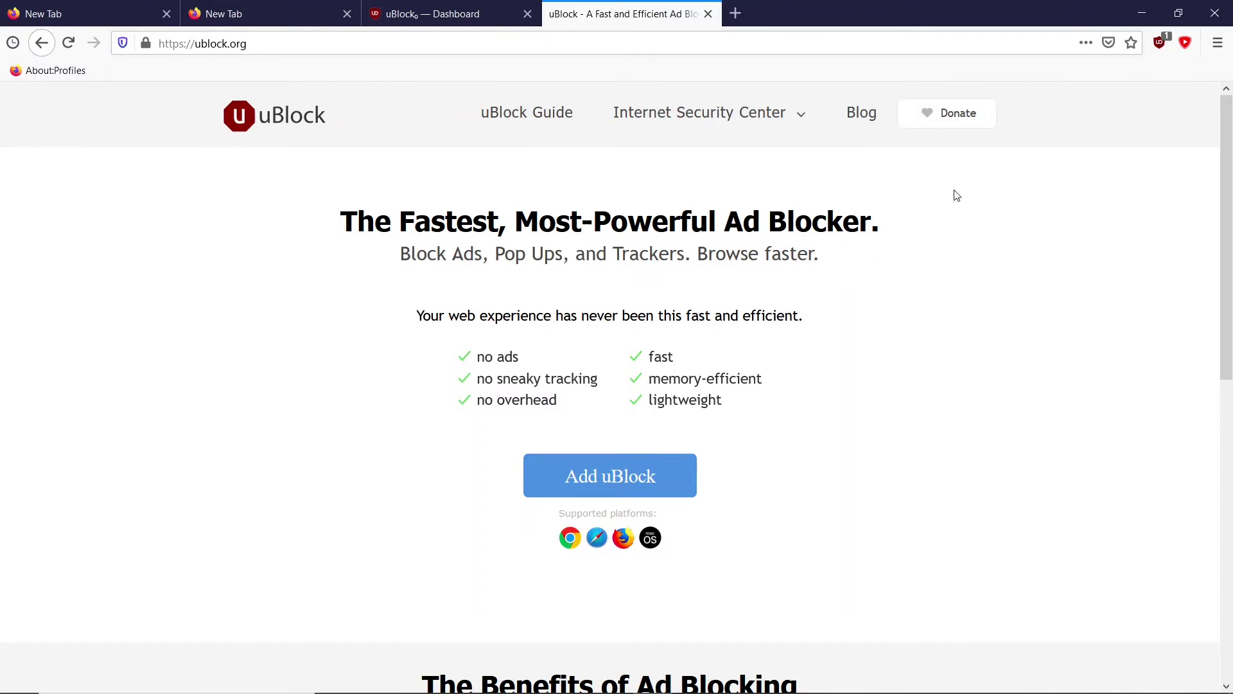
pyautogui.click(287, 18)
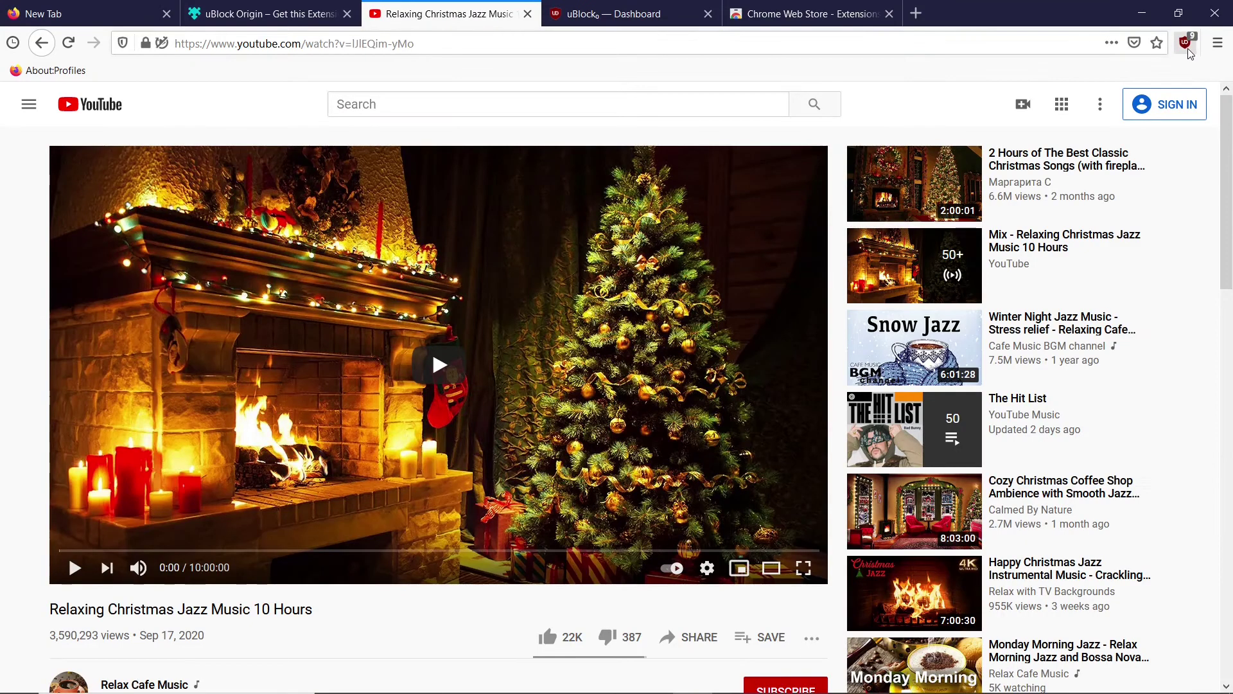
# Search Firefox Add-ons for 'whitelist' and open the YouTube Channel Whitelist add-on page
pyautogui.click(1185, 43)
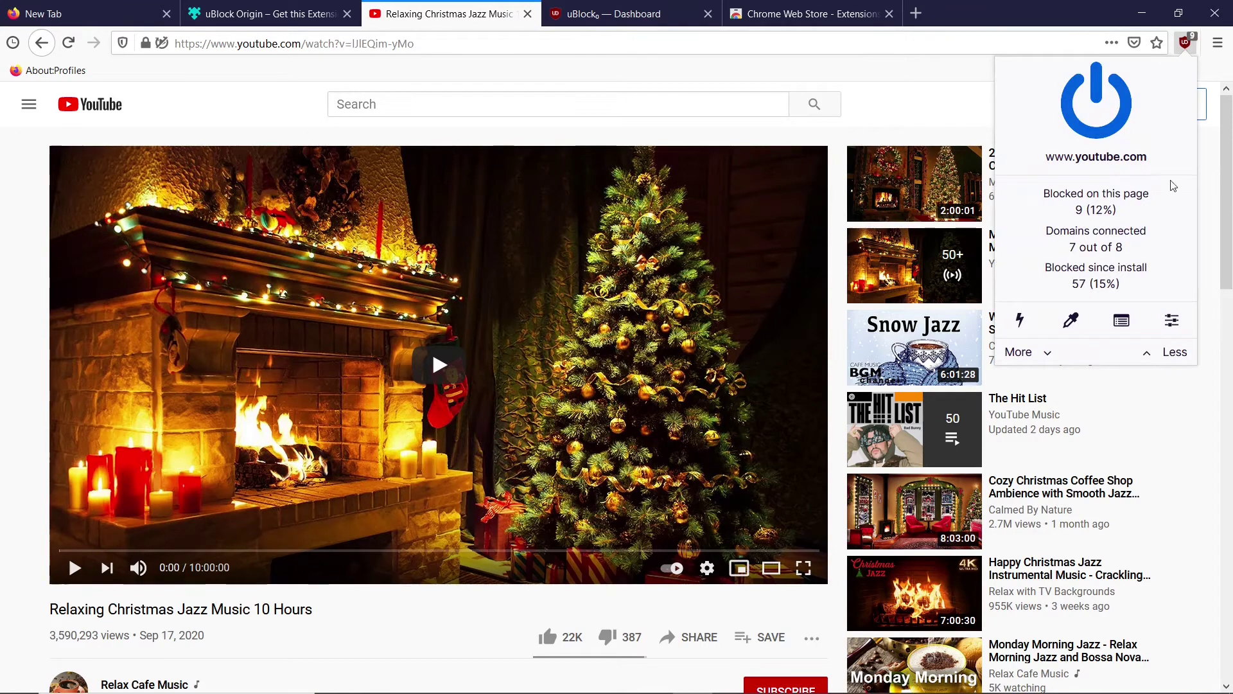
pyautogui.scroll(-1, 417, 169)
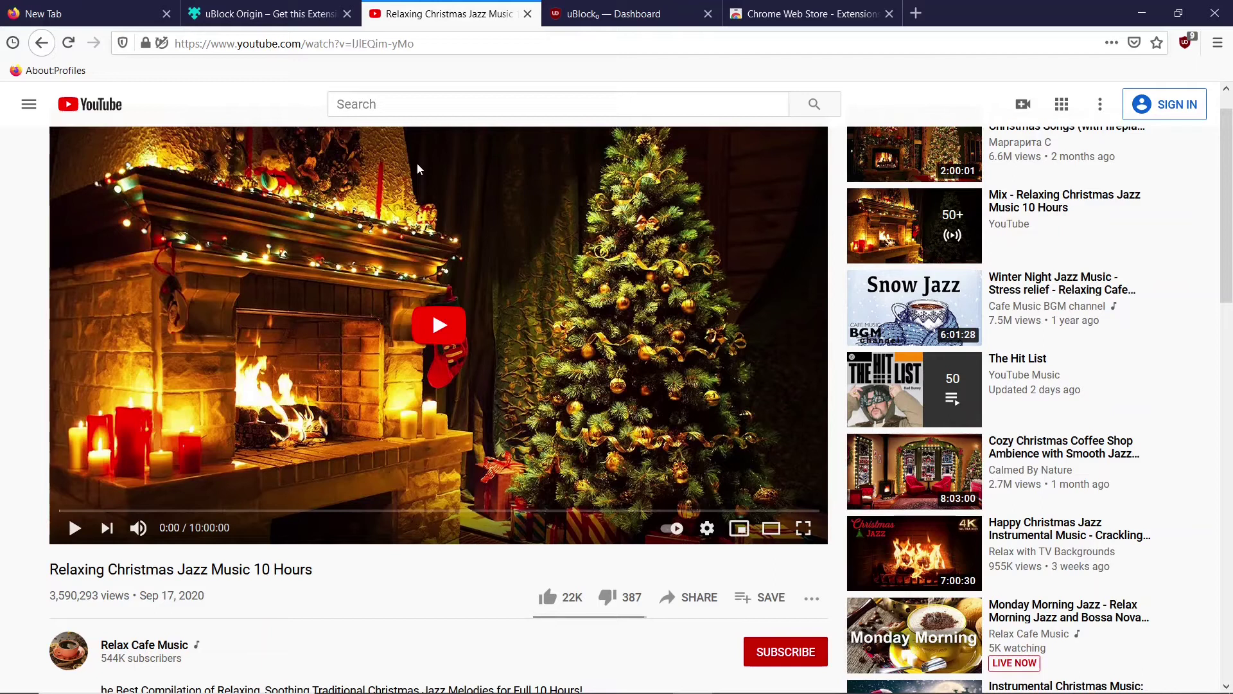
pyautogui.click(194, 14)
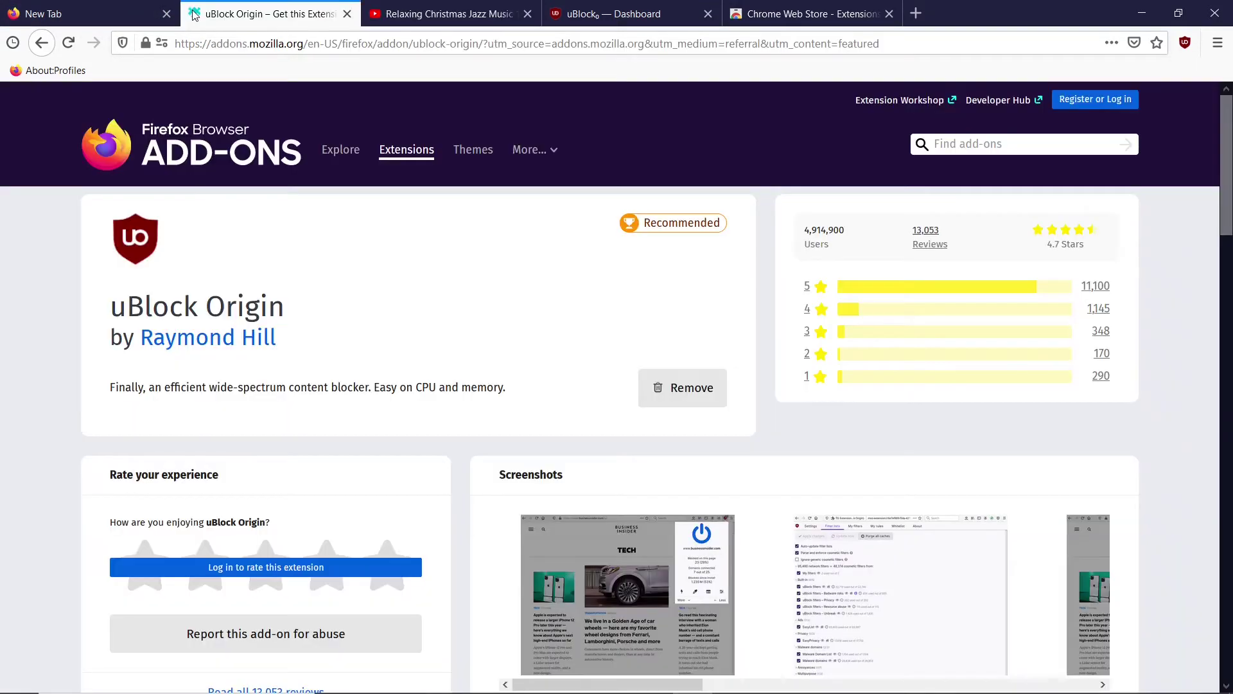
pyautogui.click(972, 152)
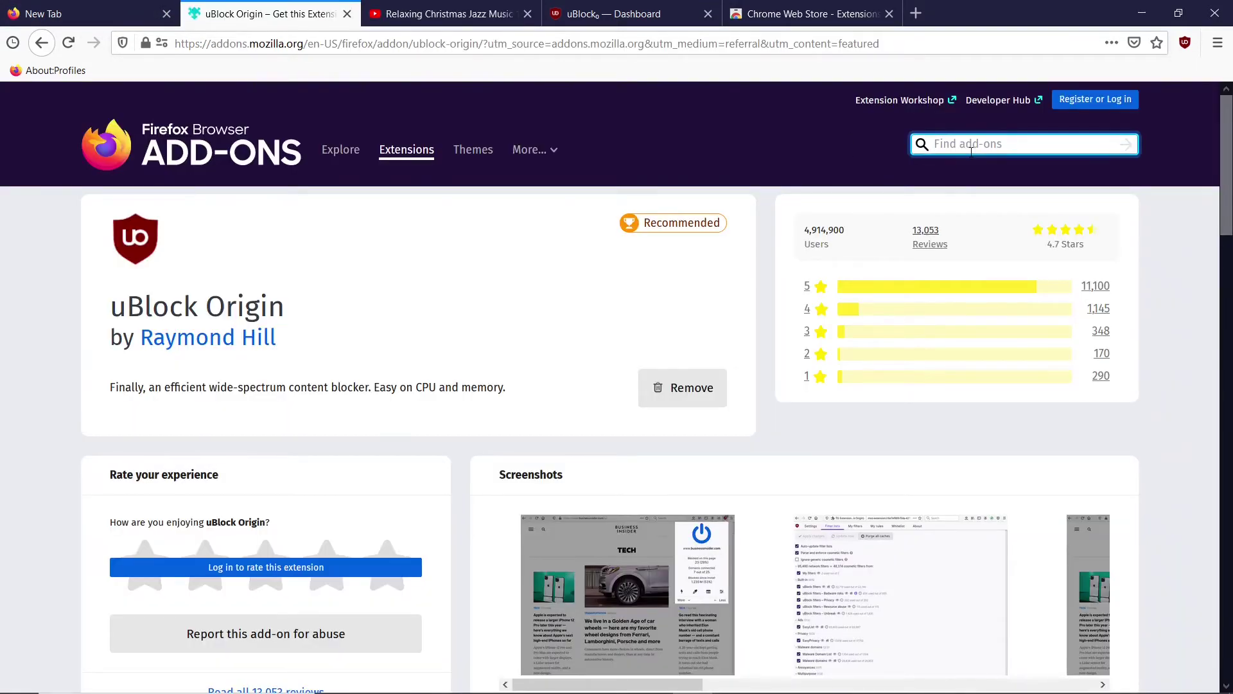
pyautogui.write('white')
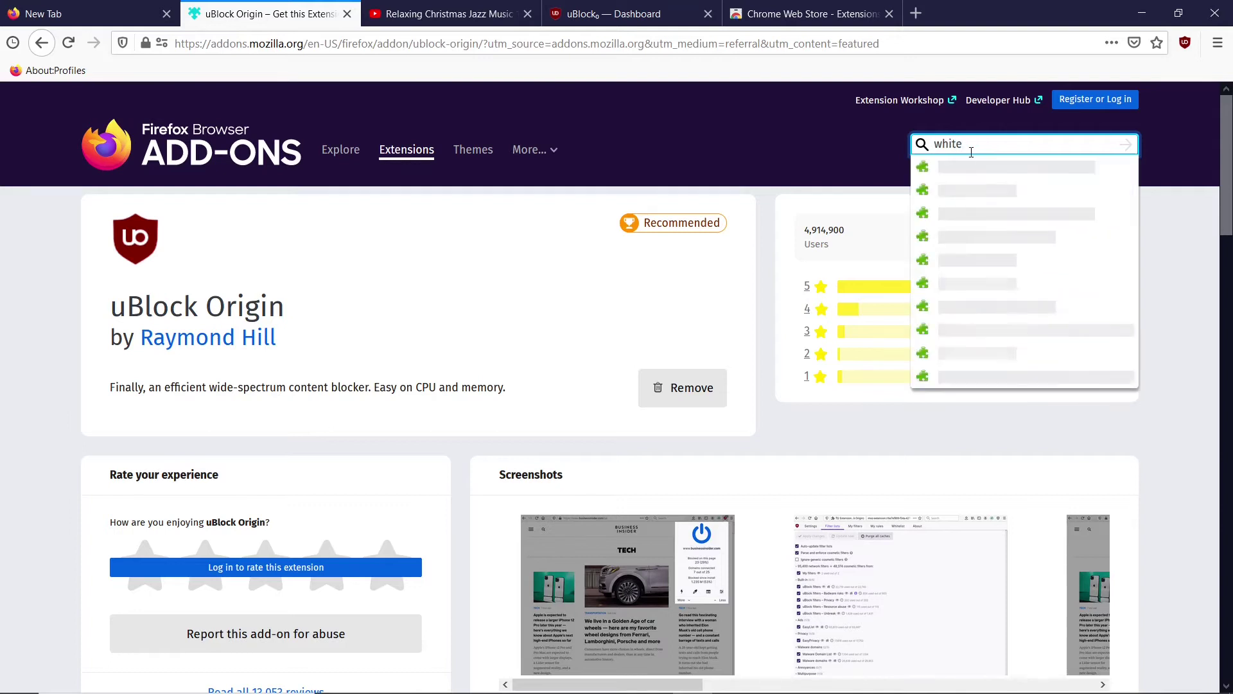
pyautogui.write('list')
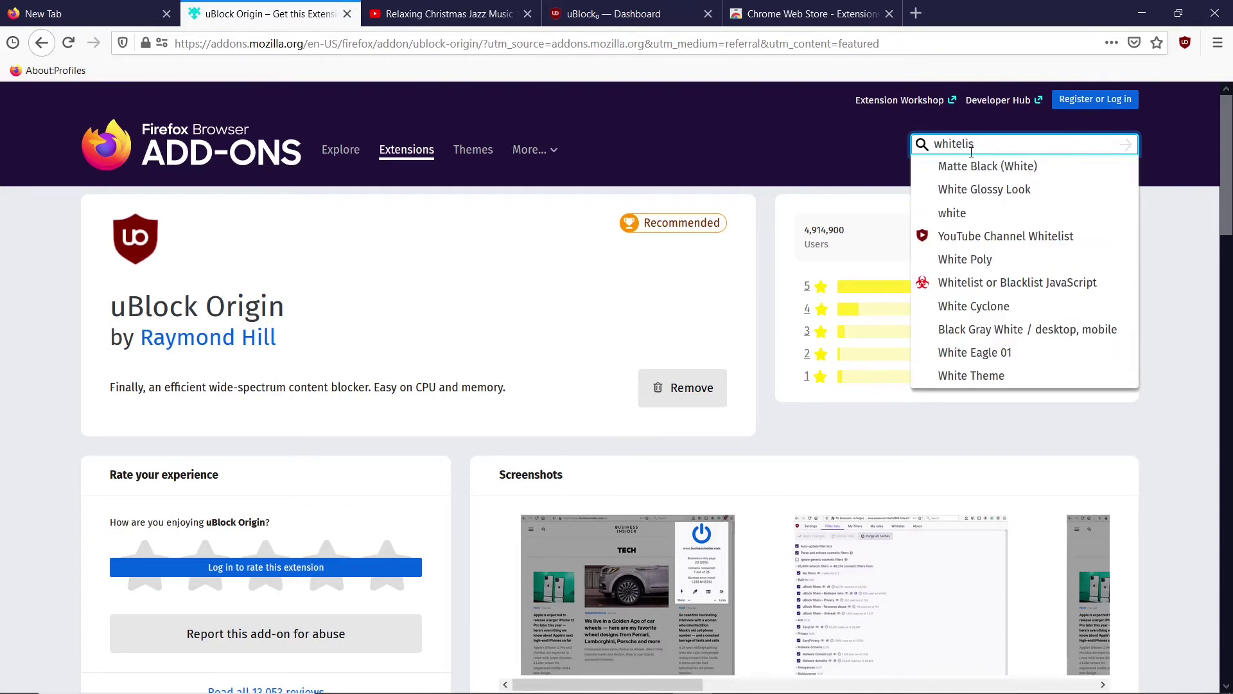
pyautogui.click(974, 168)
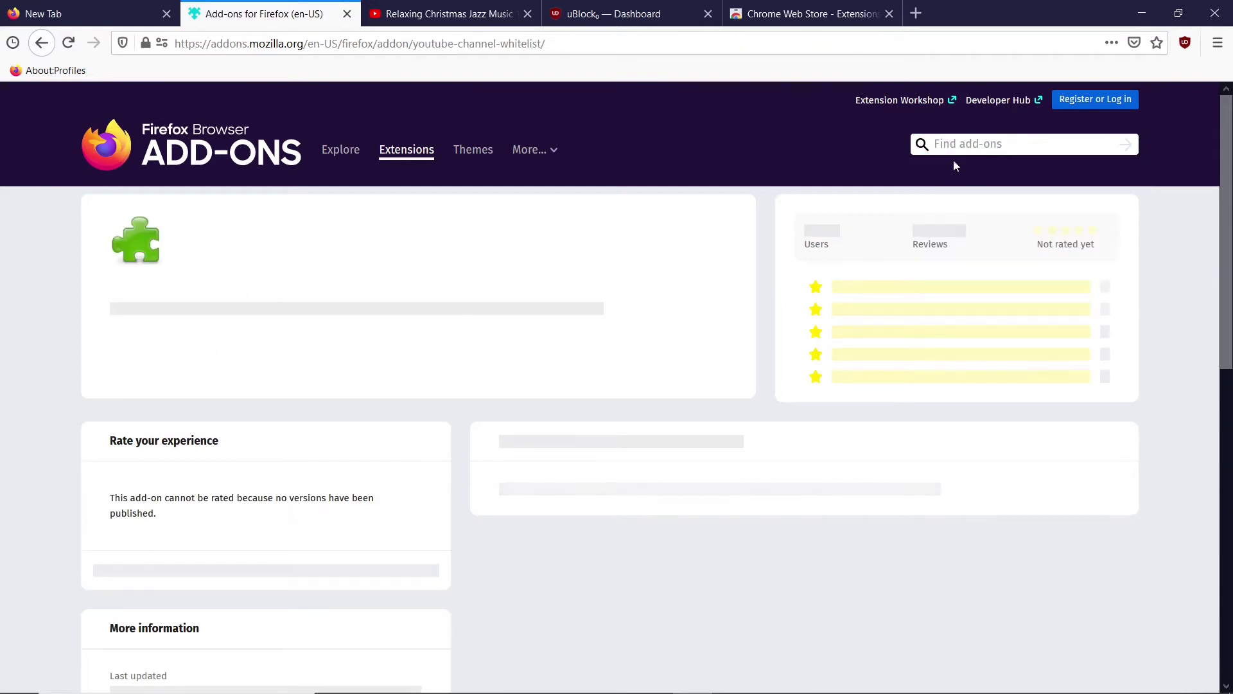
# Search the Chrome Web Store for 'whitelist for ublock' and open the YouTube Channel Whitelist for uBlock Origin listing
pyautogui.click(812, 13)
pyautogui.click(243, 167)
pyautogui.write('whitelist')
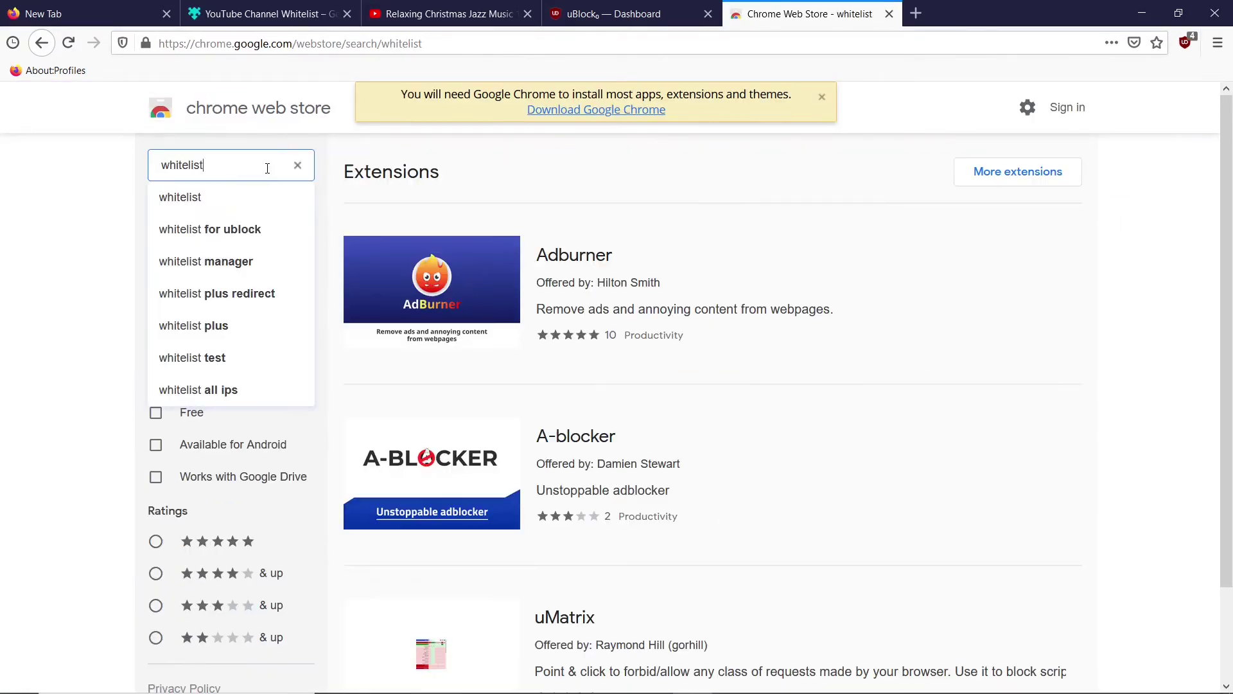
pyautogui.click(248, 233)
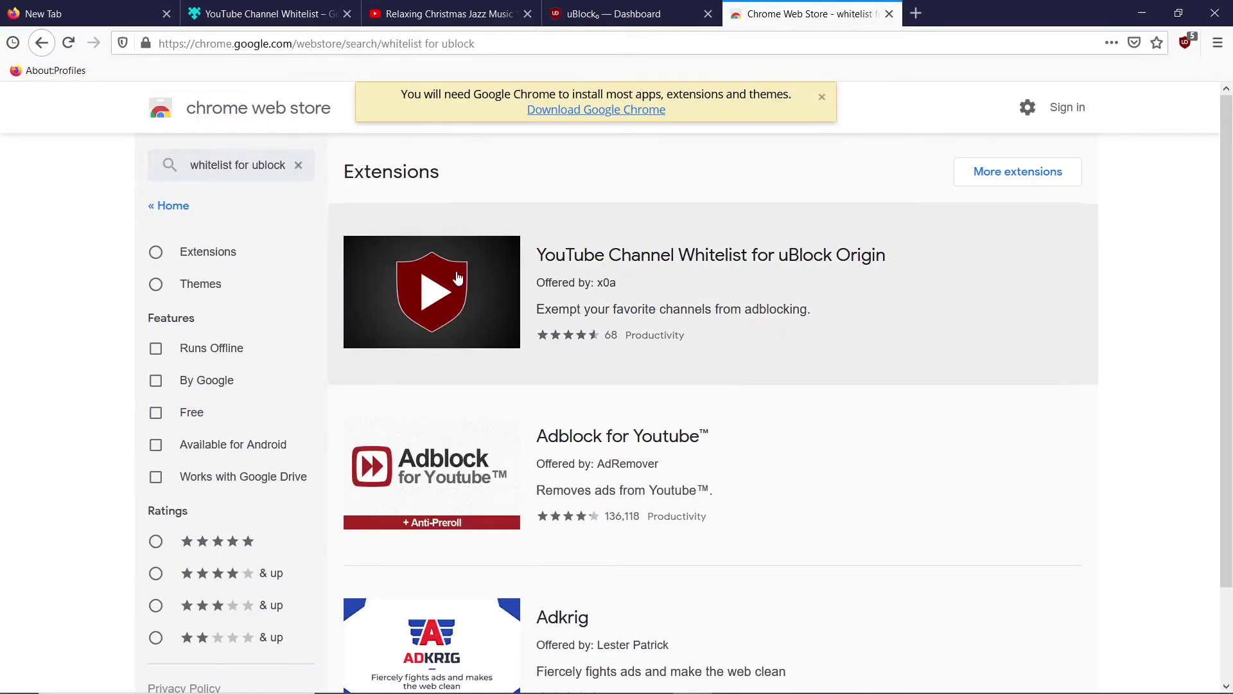
pyautogui.click(457, 278)
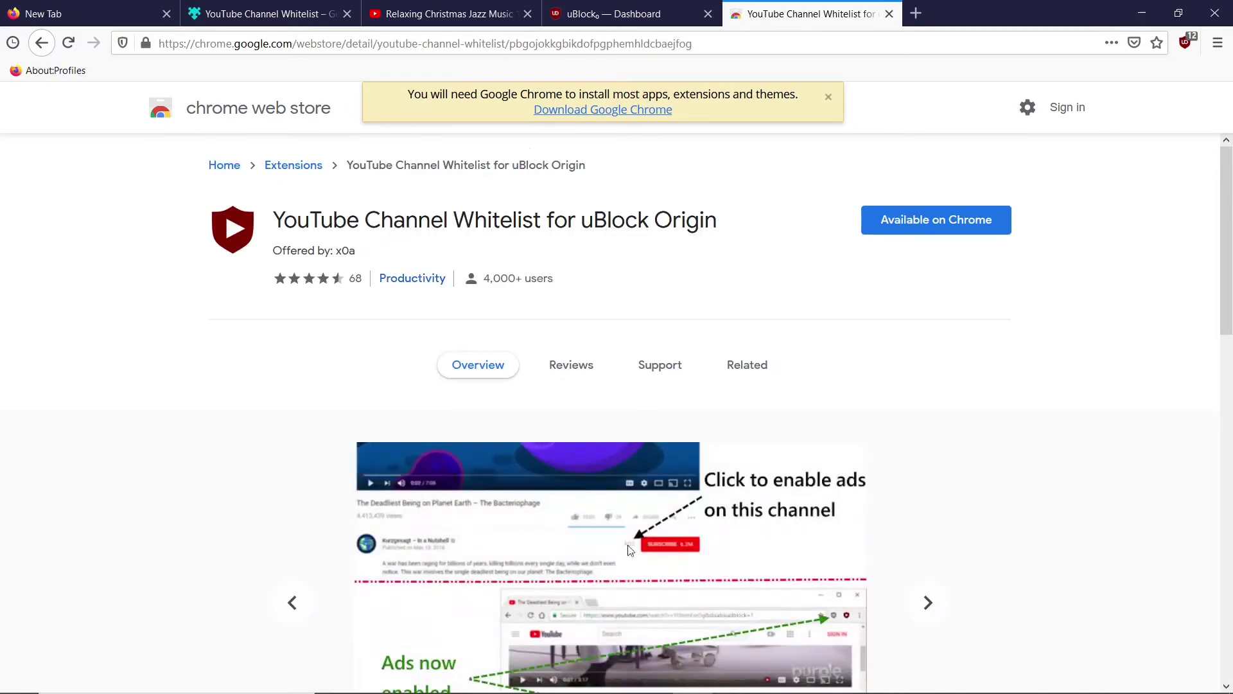
pyautogui.click(610, 16)
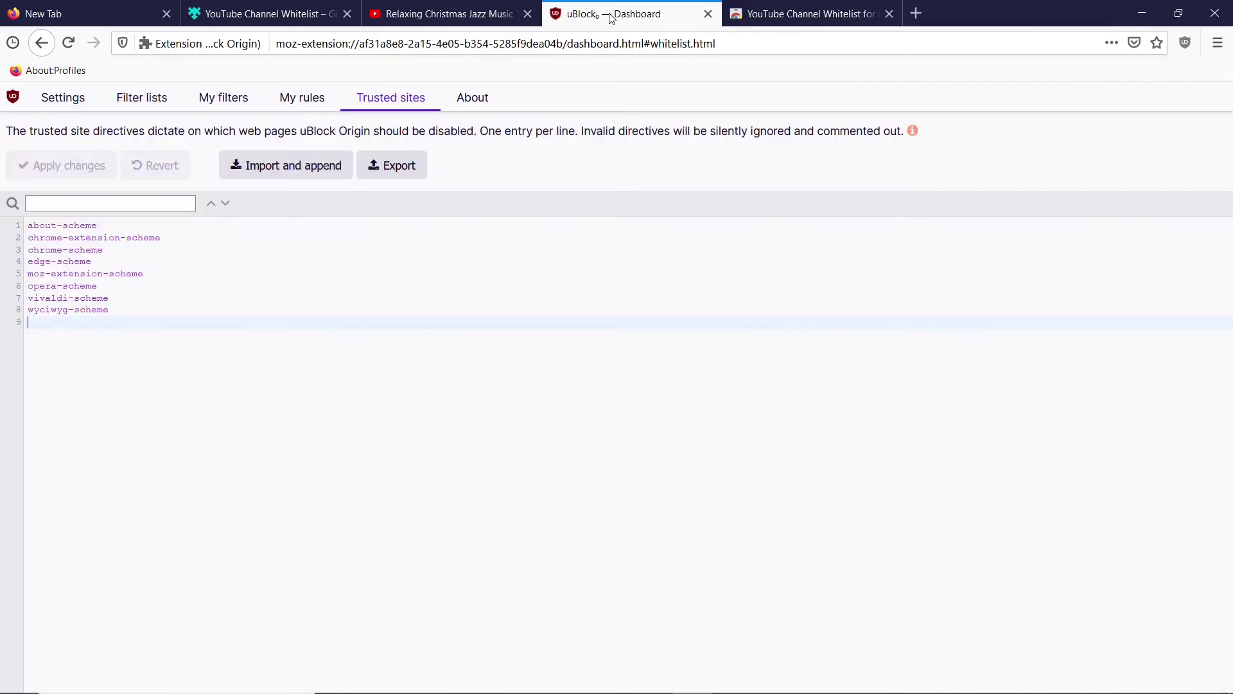
# Add YouTube Channel Whitelist to Firefox, granting its permissions and dismissing the install notice
pyautogui.click(786, 14)
pyautogui.click(270, 15)
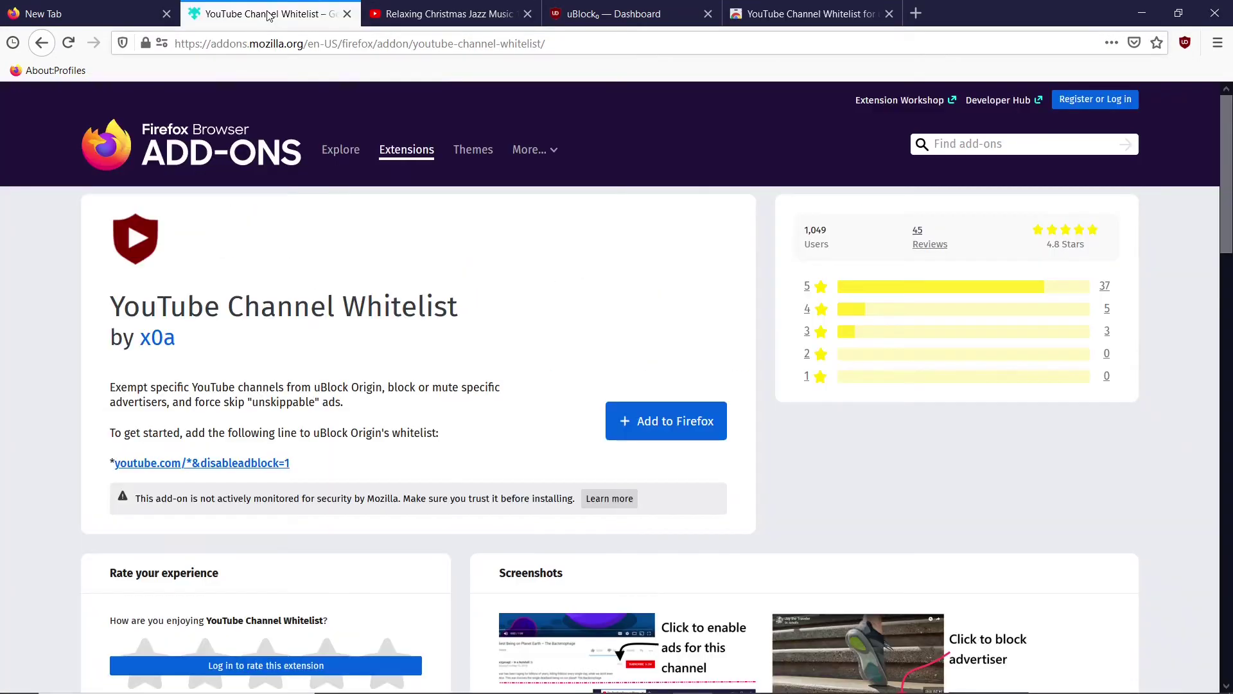
pyautogui.click(683, 422)
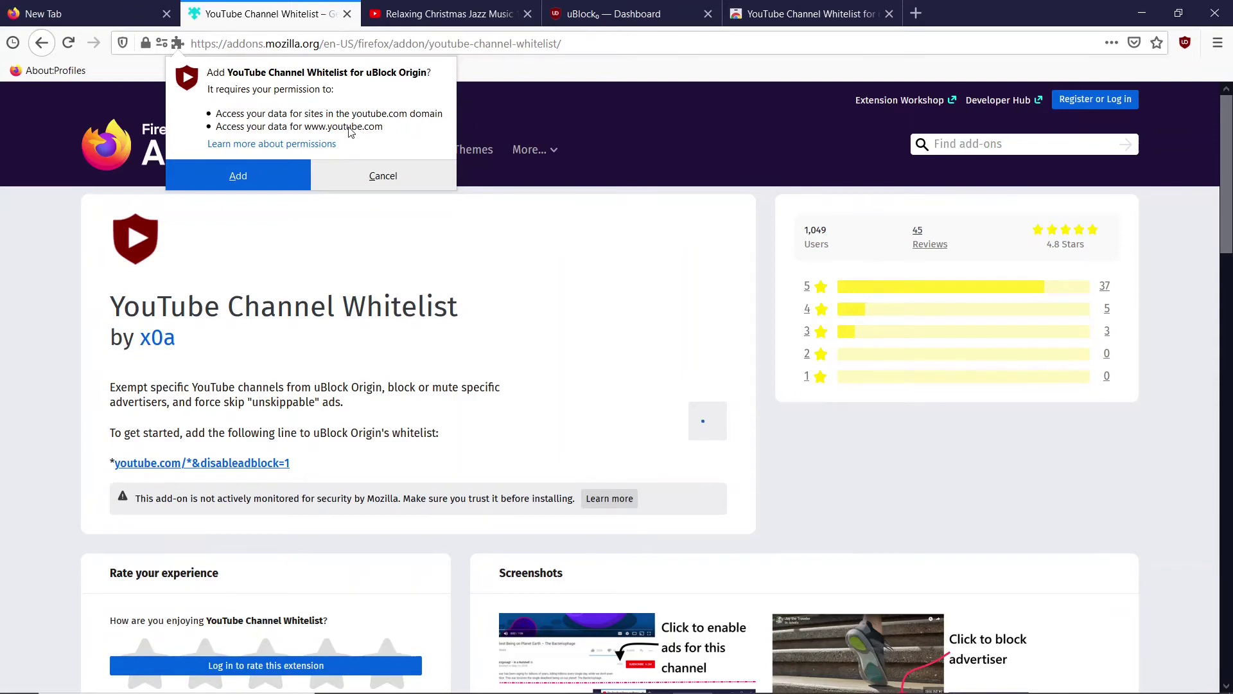
pyautogui.click(255, 175)
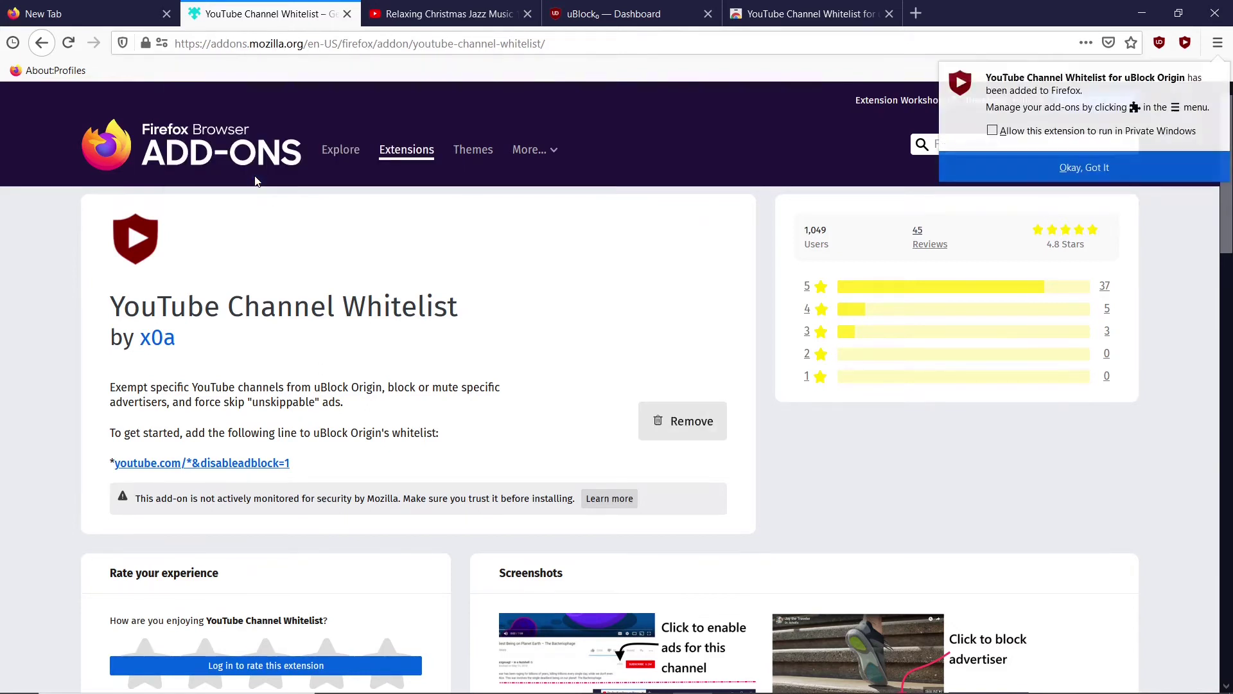
pyautogui.click(1072, 167)
# Check the extension's toolbar panel, then reload the Christmas jazz video page so the ADS toggle appears
pyautogui.click(1184, 43)
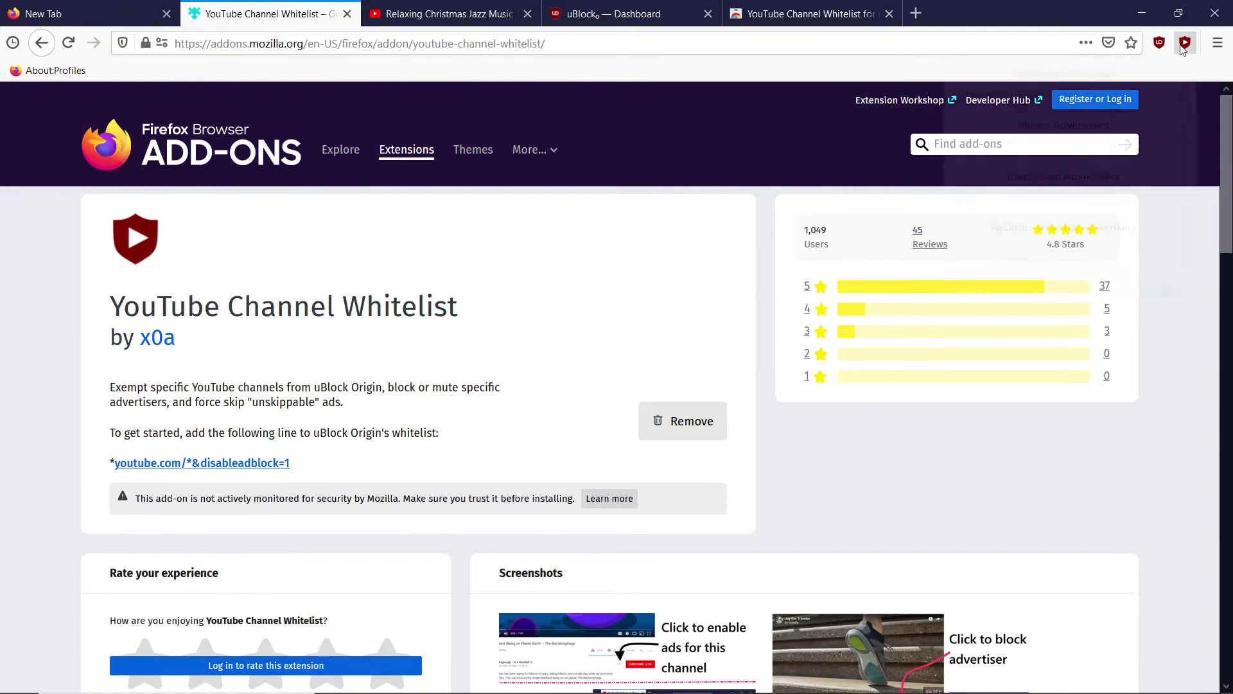
pyautogui.scroll(-1, 1151, 123)
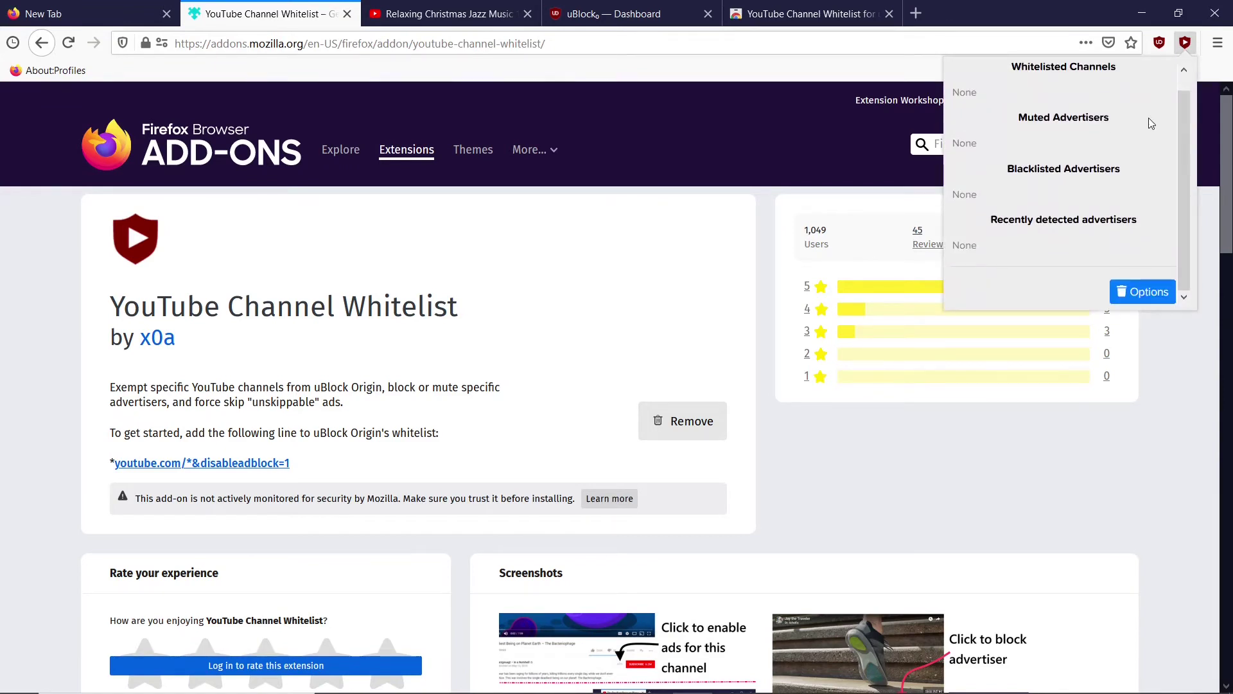
pyautogui.scroll(1, 1150, 123)
pyautogui.click(1185, 42)
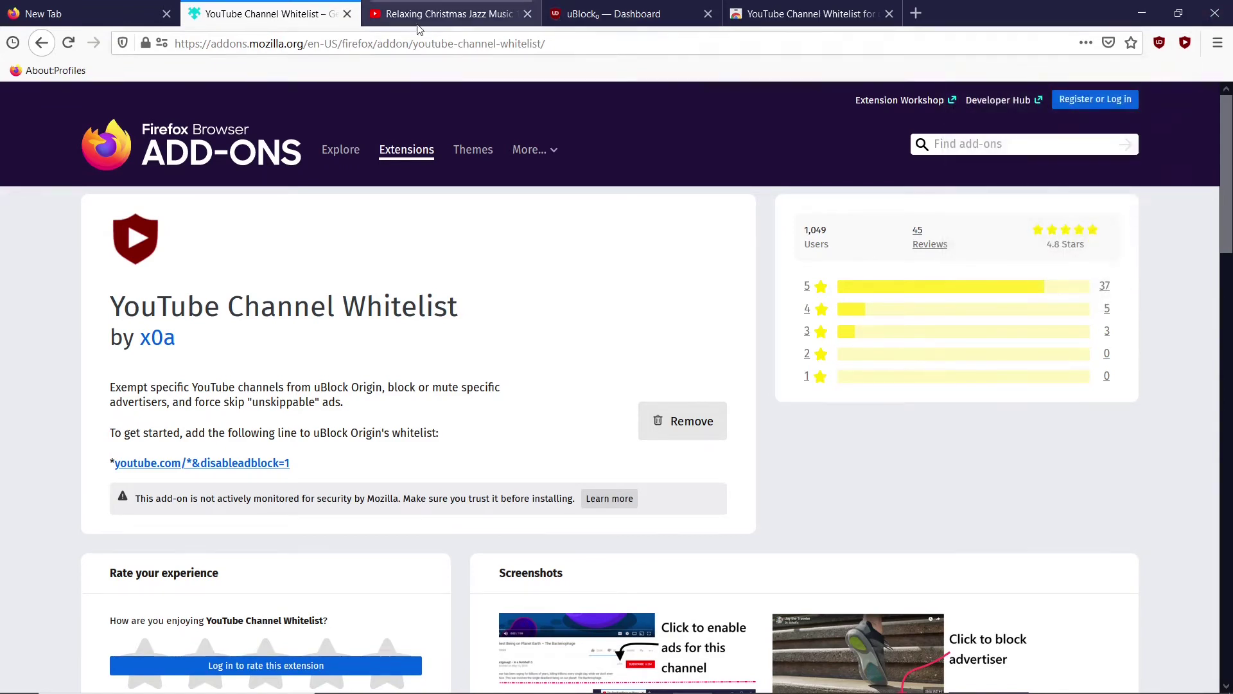
pyautogui.click(448, 13)
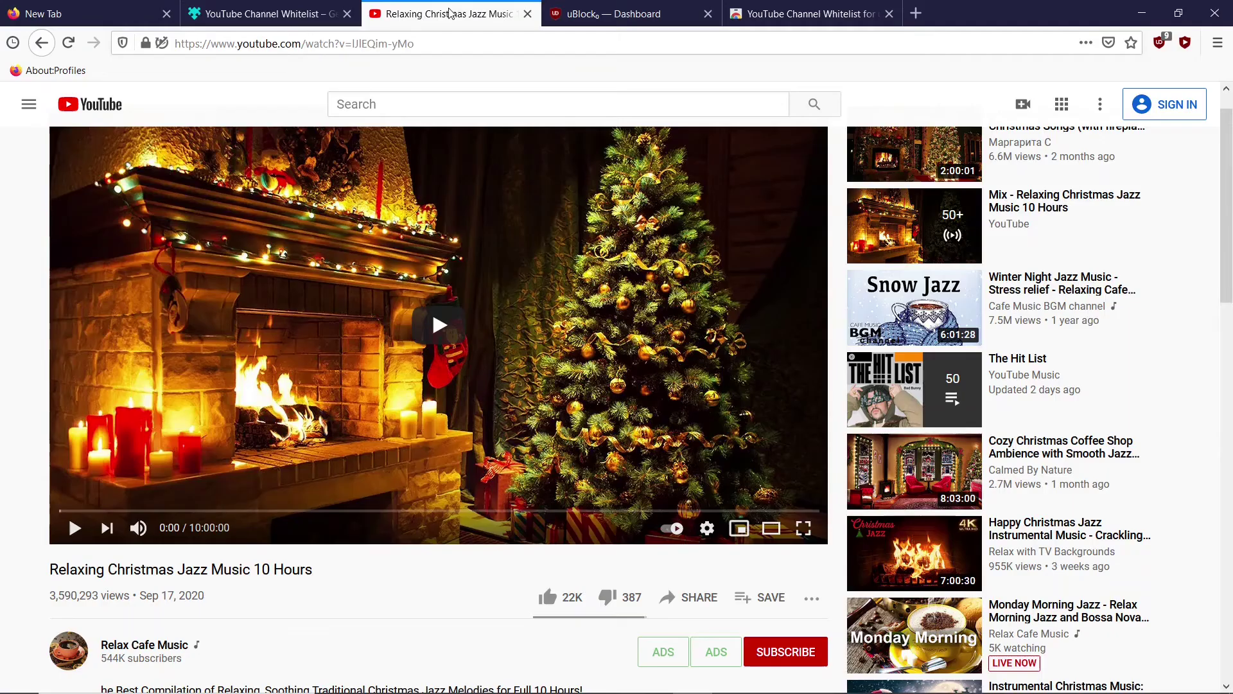
pyautogui.click(65, 45)
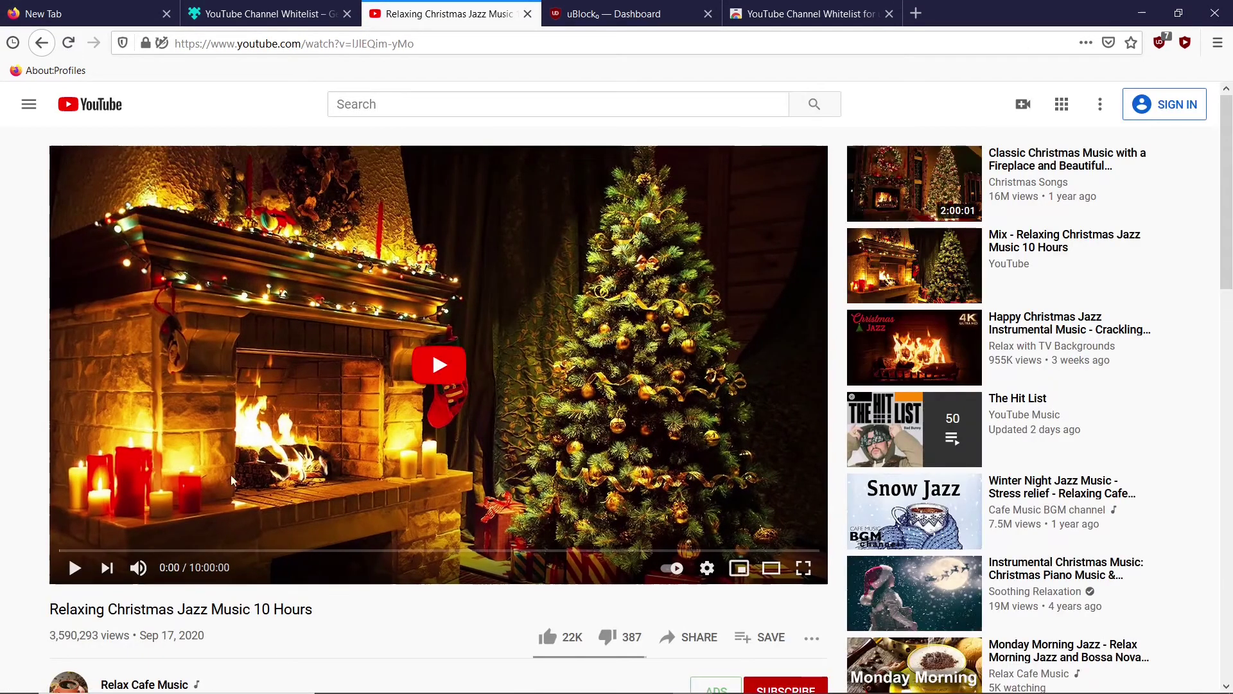
pyautogui.scroll(-4, 433, 337)
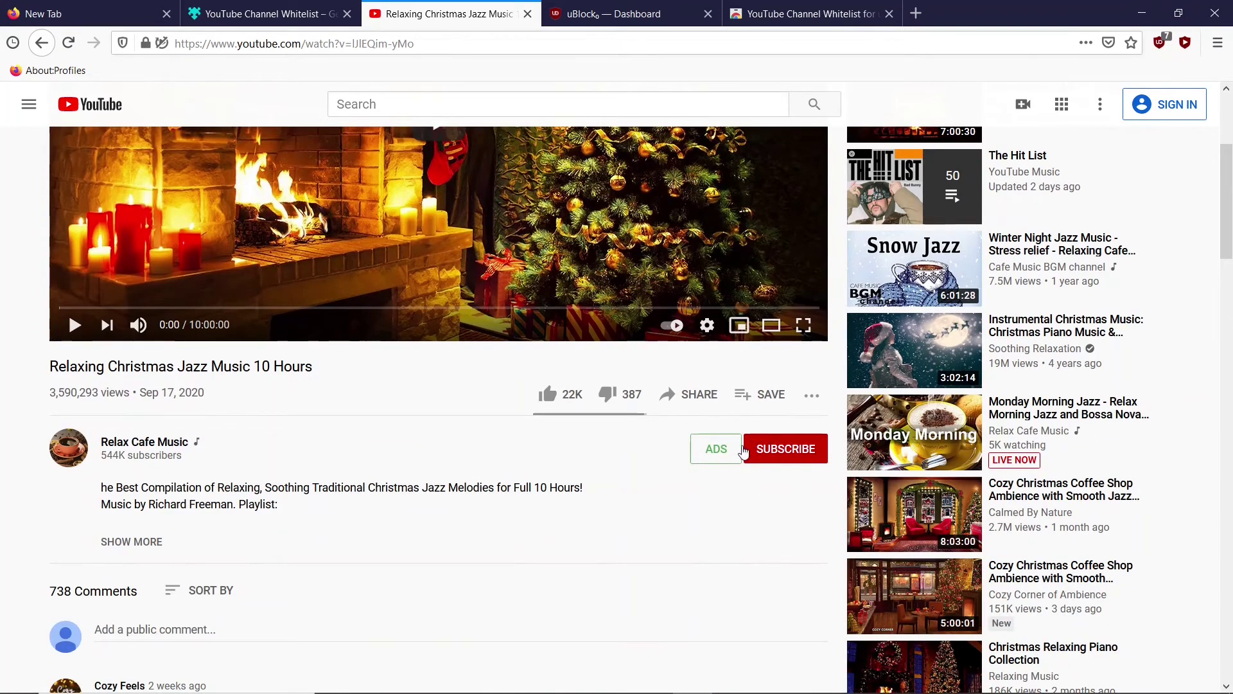
# Turn on the ADS toggle for Relax Cafe Music, which adds &disableadblock=1 to the URL
pyautogui.moveTo(706, 240)
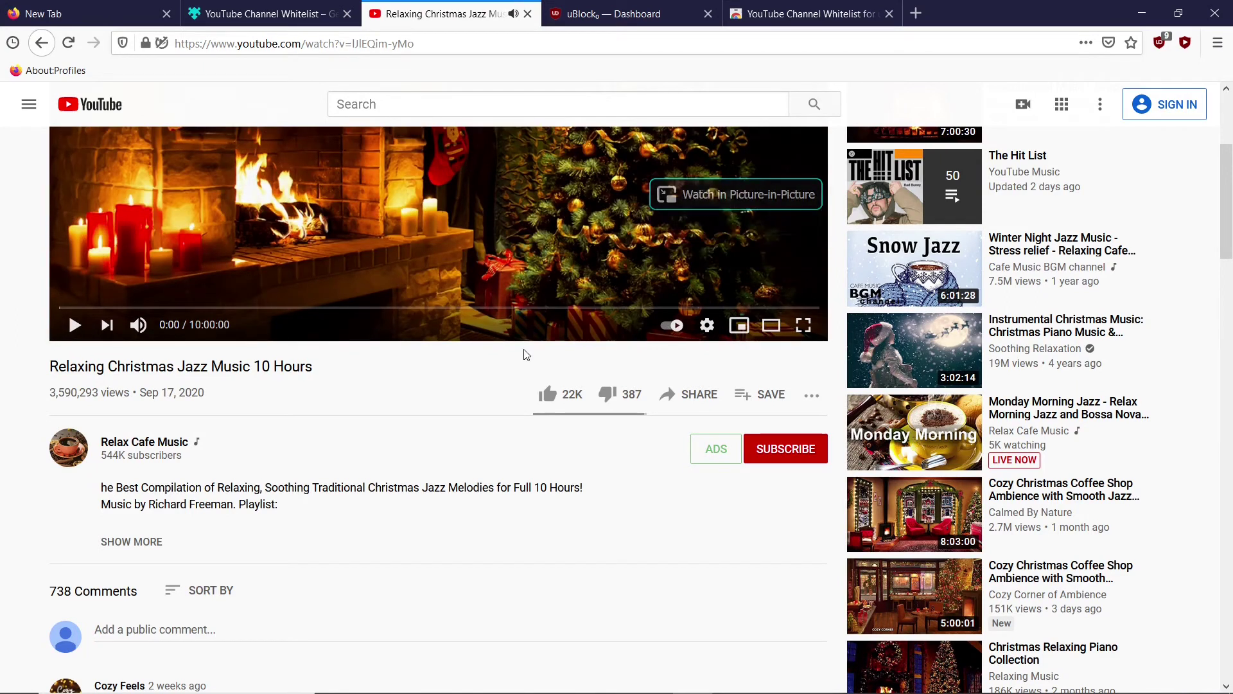
pyautogui.click(713, 457)
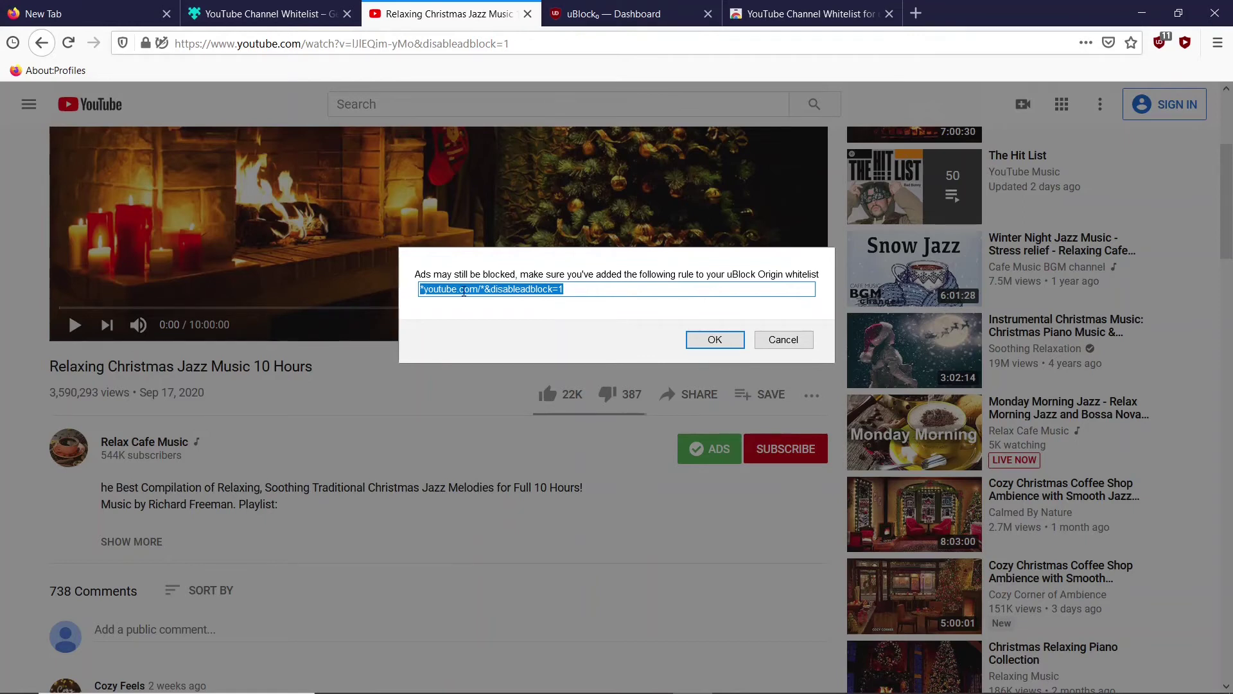
# Paste *youtube.com/*&disableadblock=1 into uBlock's Trusted sites, apply changes, and return to the video
pyautogui.click(641, 14)
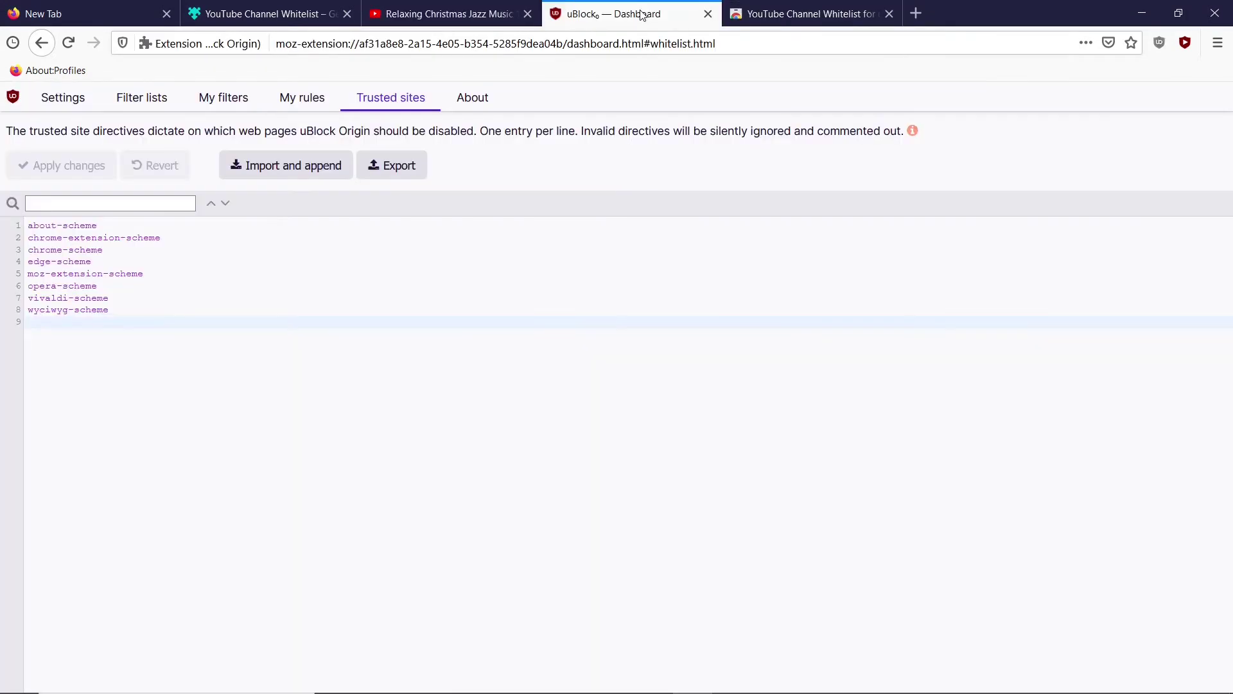
pyautogui.click(1159, 42)
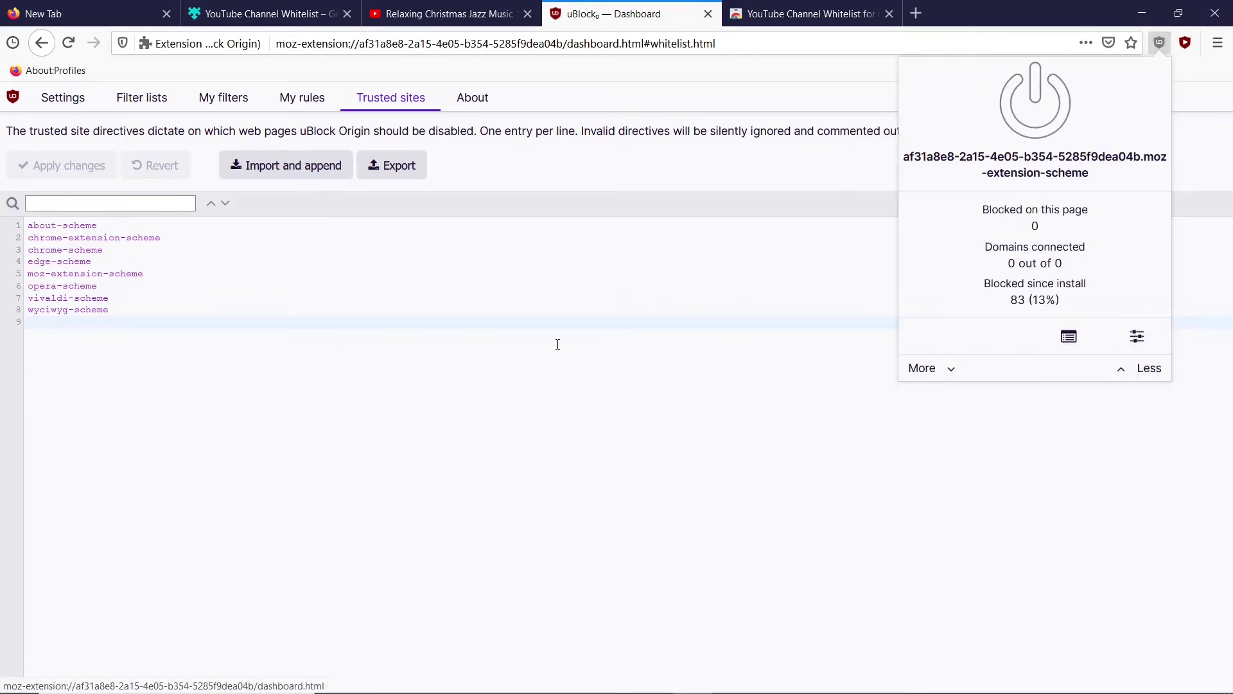
pyautogui.click(345, 98)
pyautogui.write('*youtube.com/*&disableadblock=1')
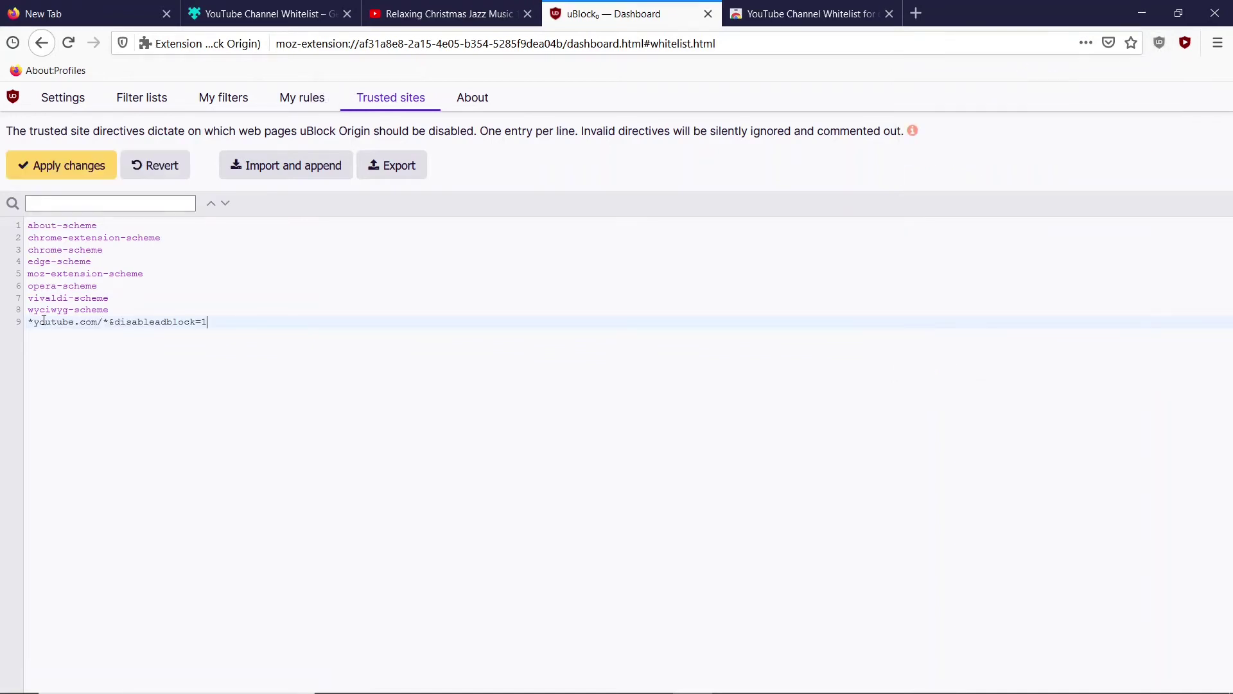
pyautogui.click(38, 171)
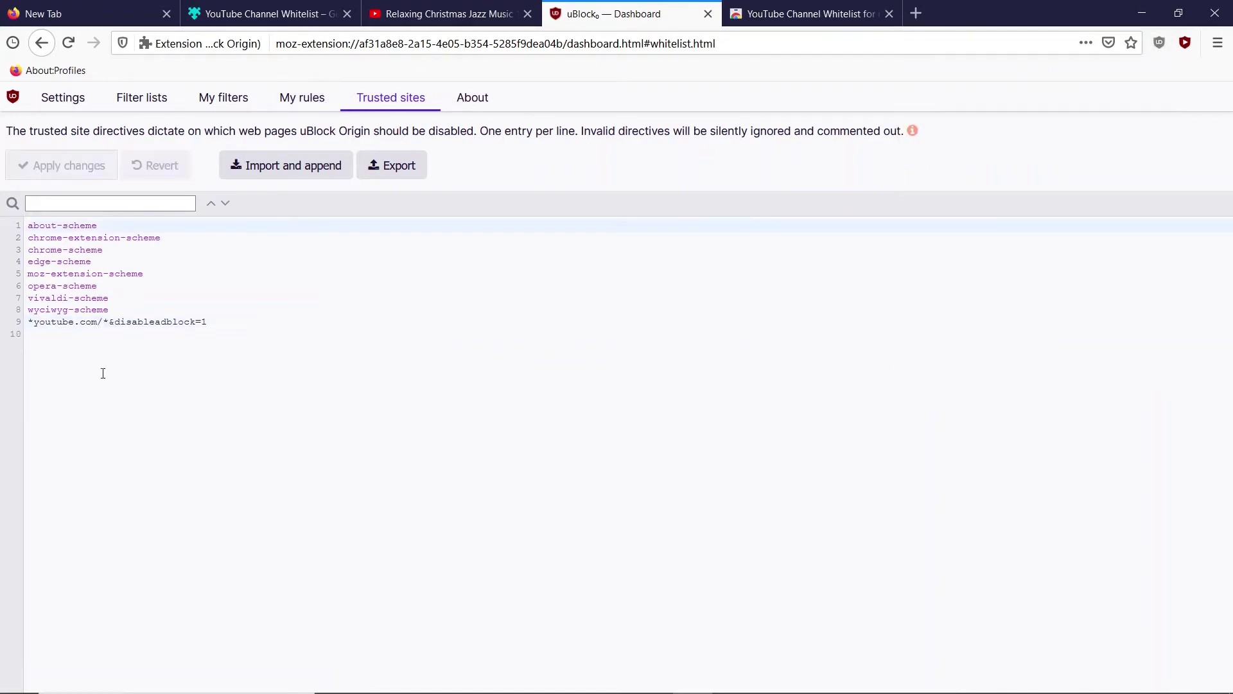
pyautogui.moveTo(103, 323); pyautogui.dragTo(191, 323)
pyautogui.click(191, 323)
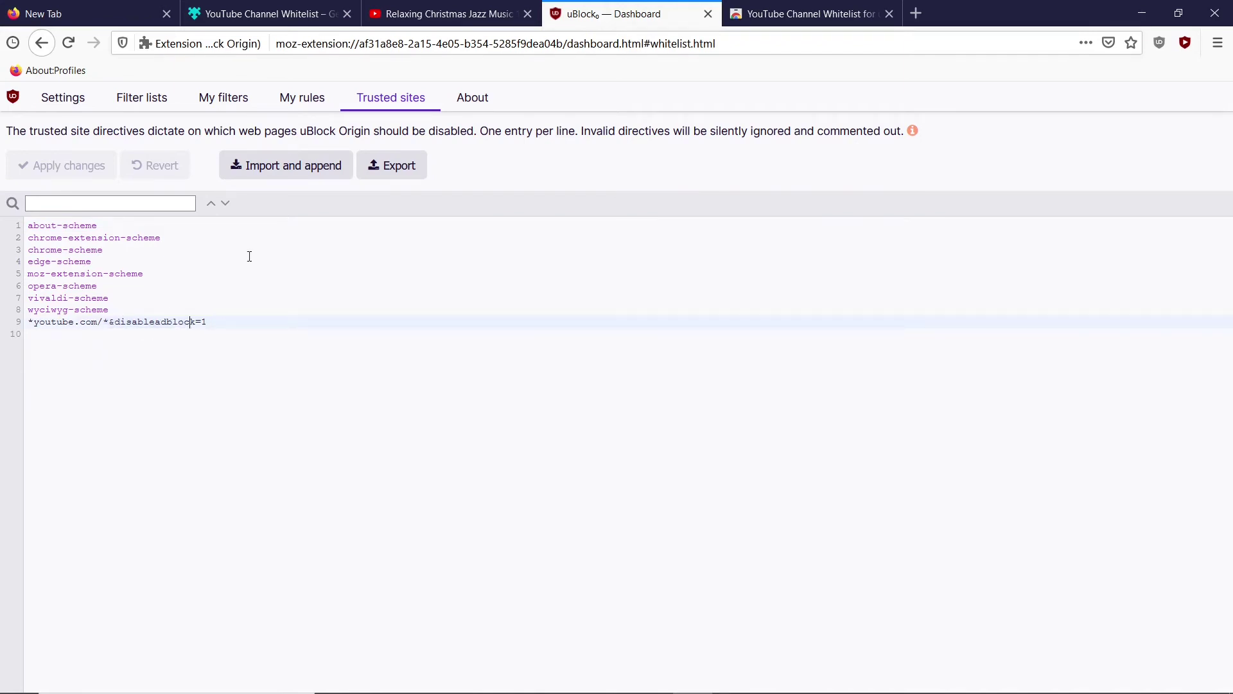
pyautogui.click(443, 14)
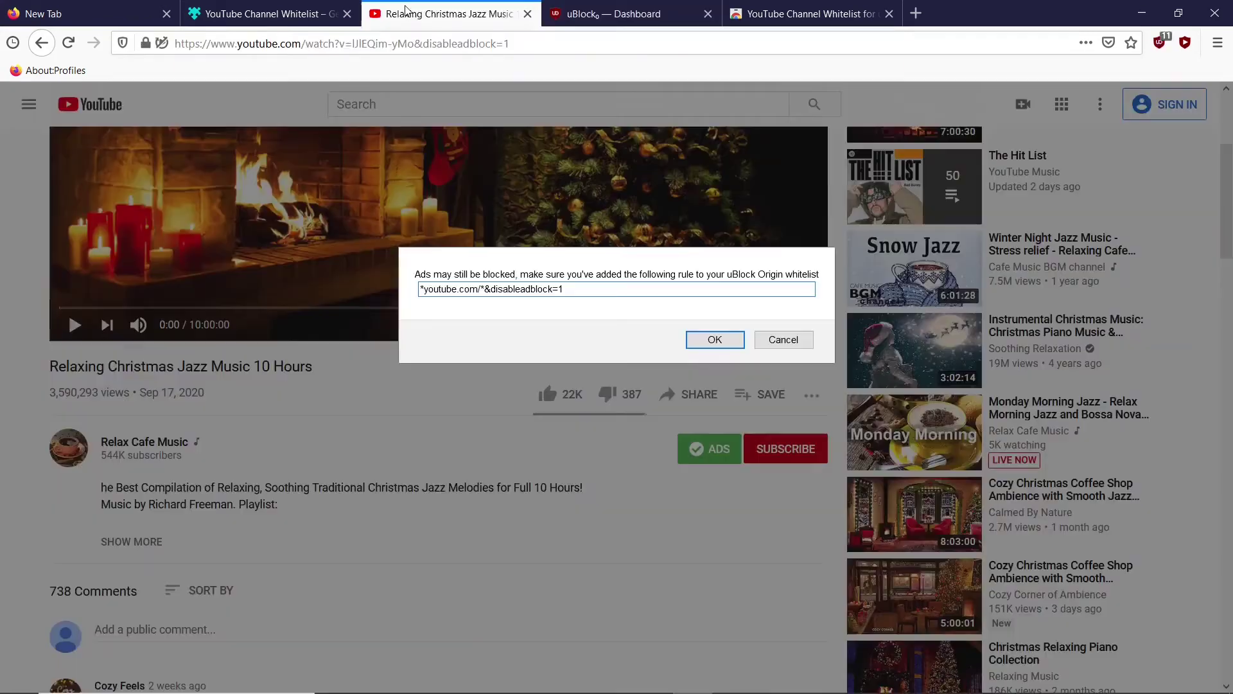
# Reload the Christmas jazz video, then play and pause its Progressive pre-roll ad
pyautogui.click(728, 343)
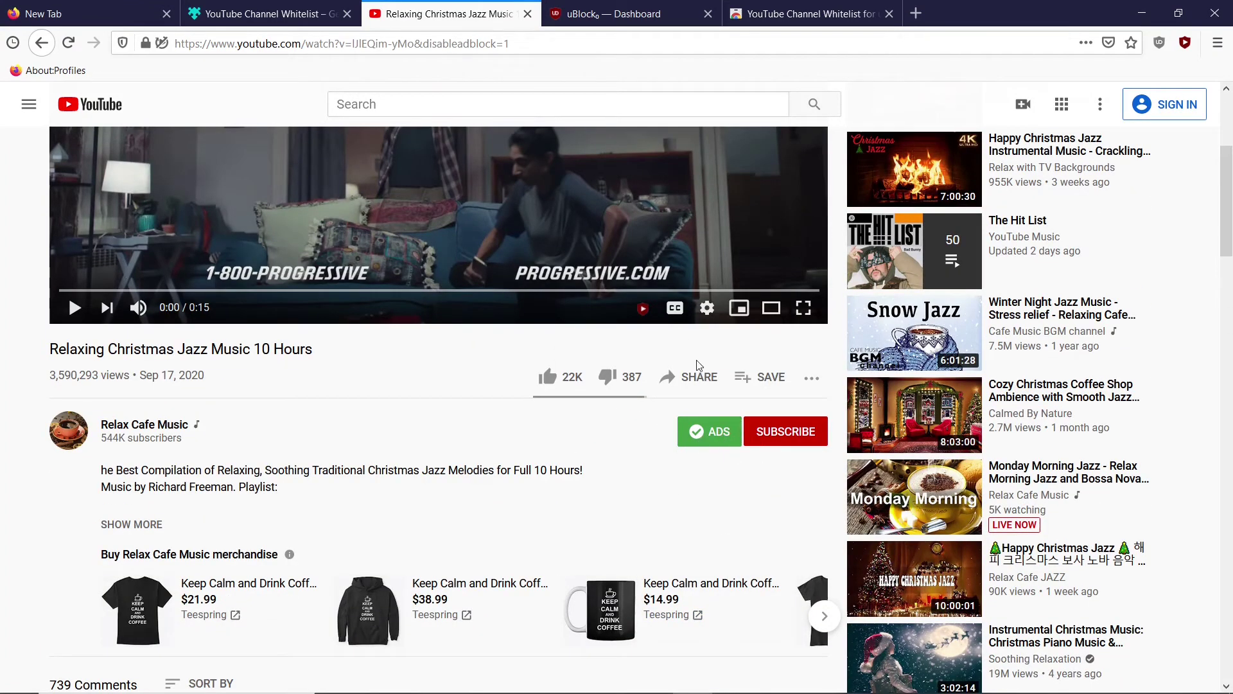
pyautogui.scroll(4, 699, 365)
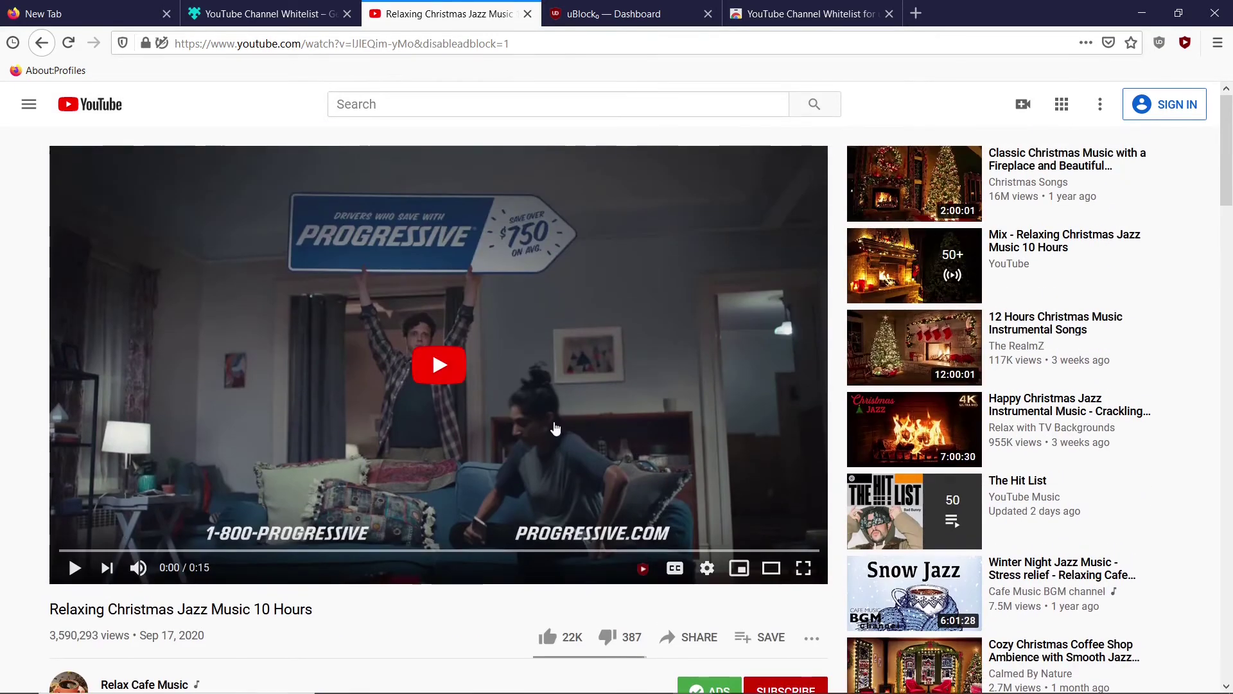
pyautogui.click(556, 429)
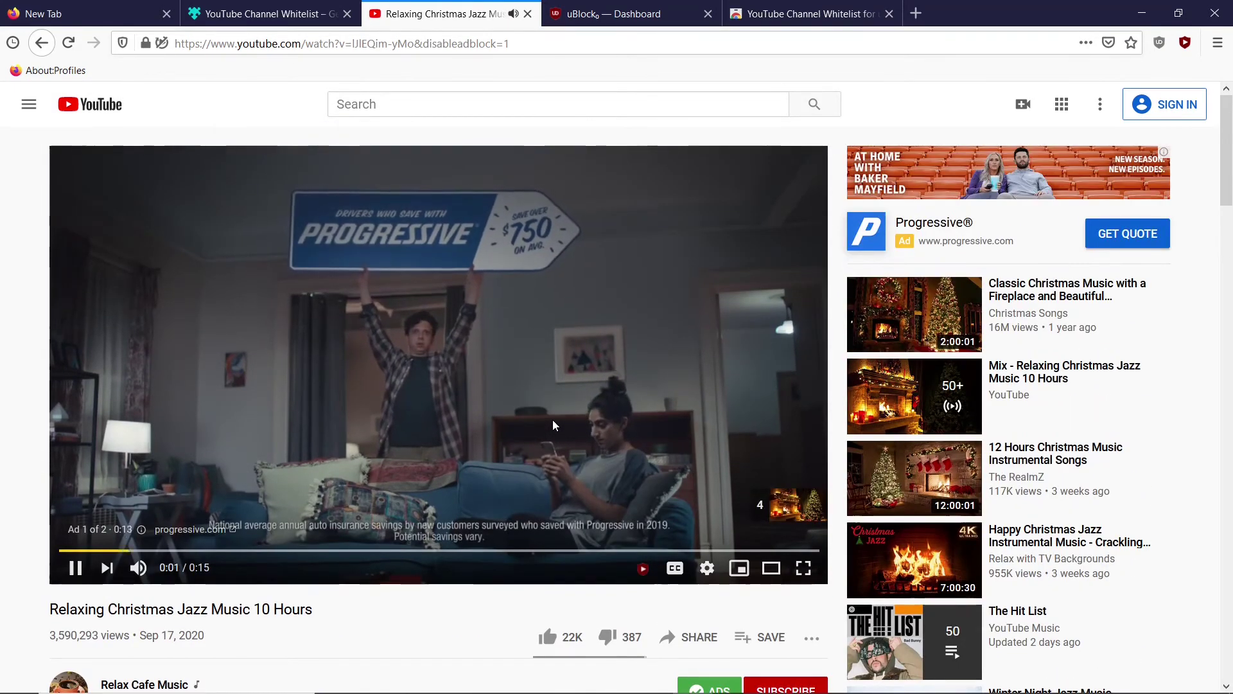
pyautogui.click(555, 425)
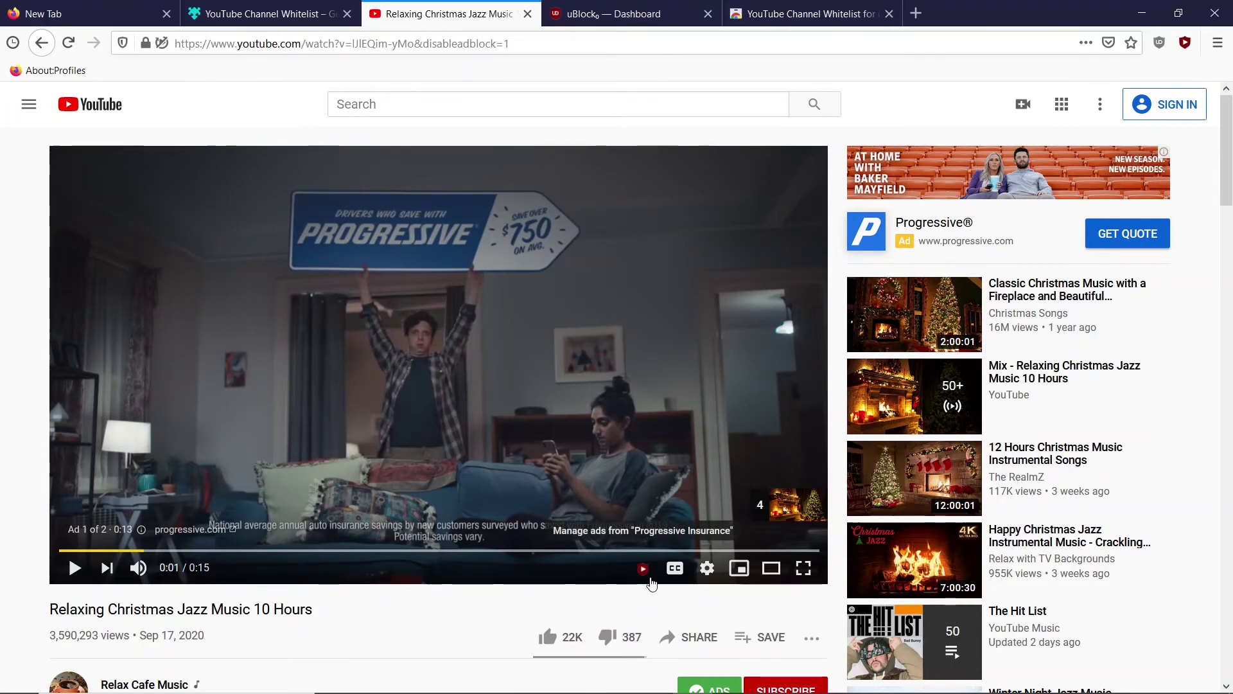
# Block Progressive Insurance as an advertiser, ending the ad, and pause the video at 0:00
pyautogui.click(644, 569)
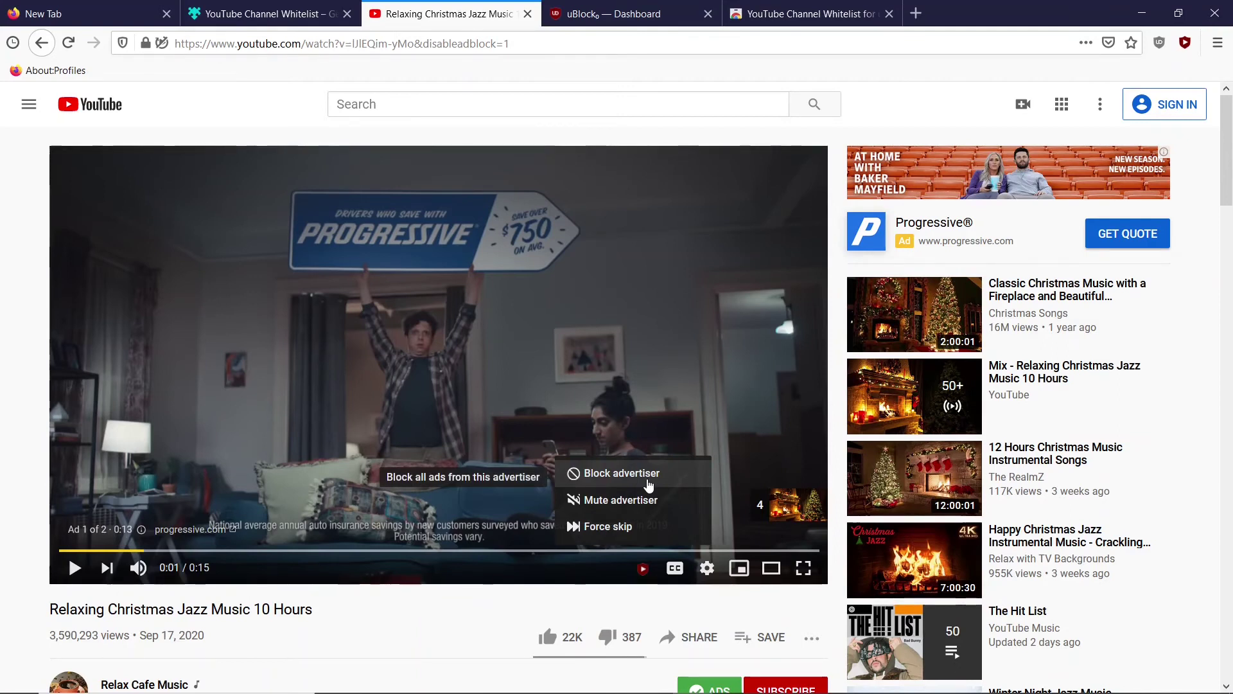
pyautogui.click(648, 482)
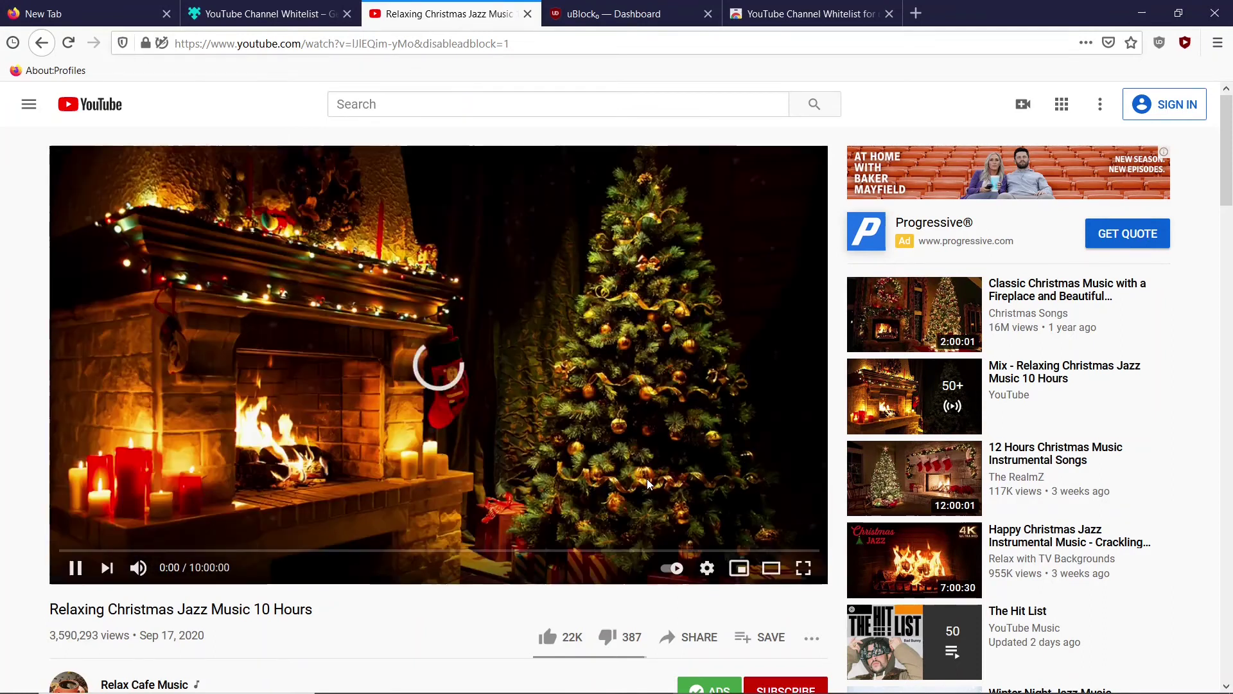
pyautogui.click(648, 484)
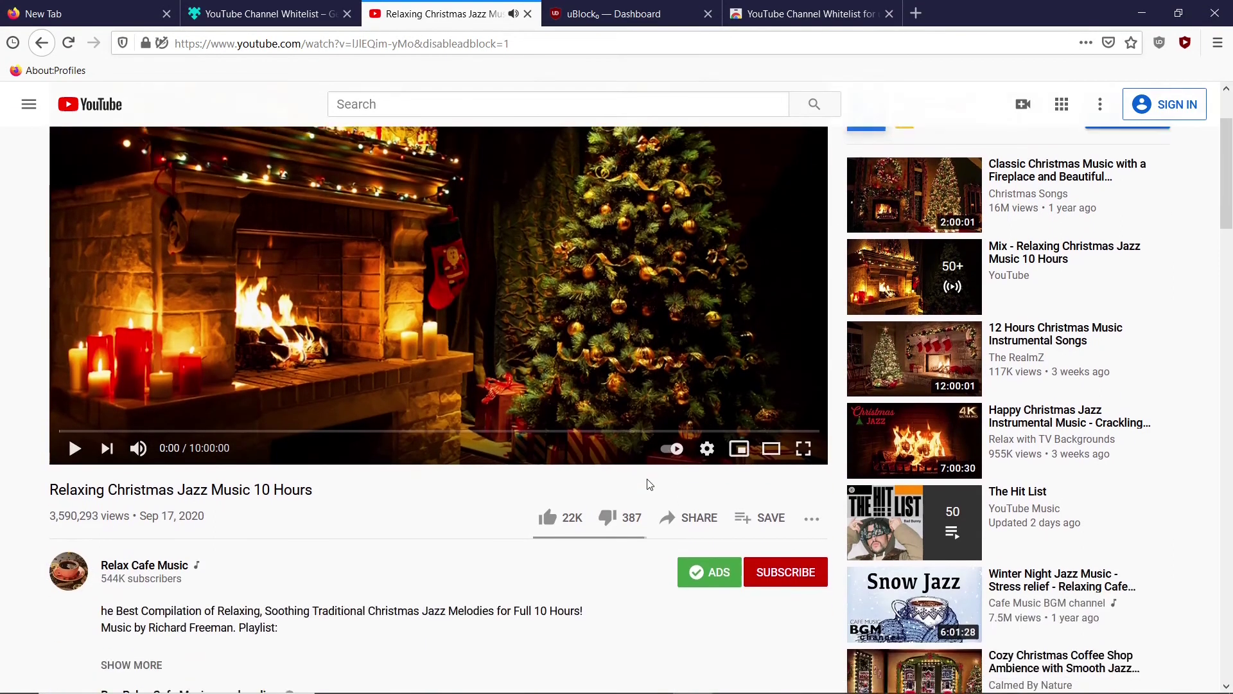
pyautogui.moveTo(721, 376)
pyautogui.scroll(-5, 719, 369)
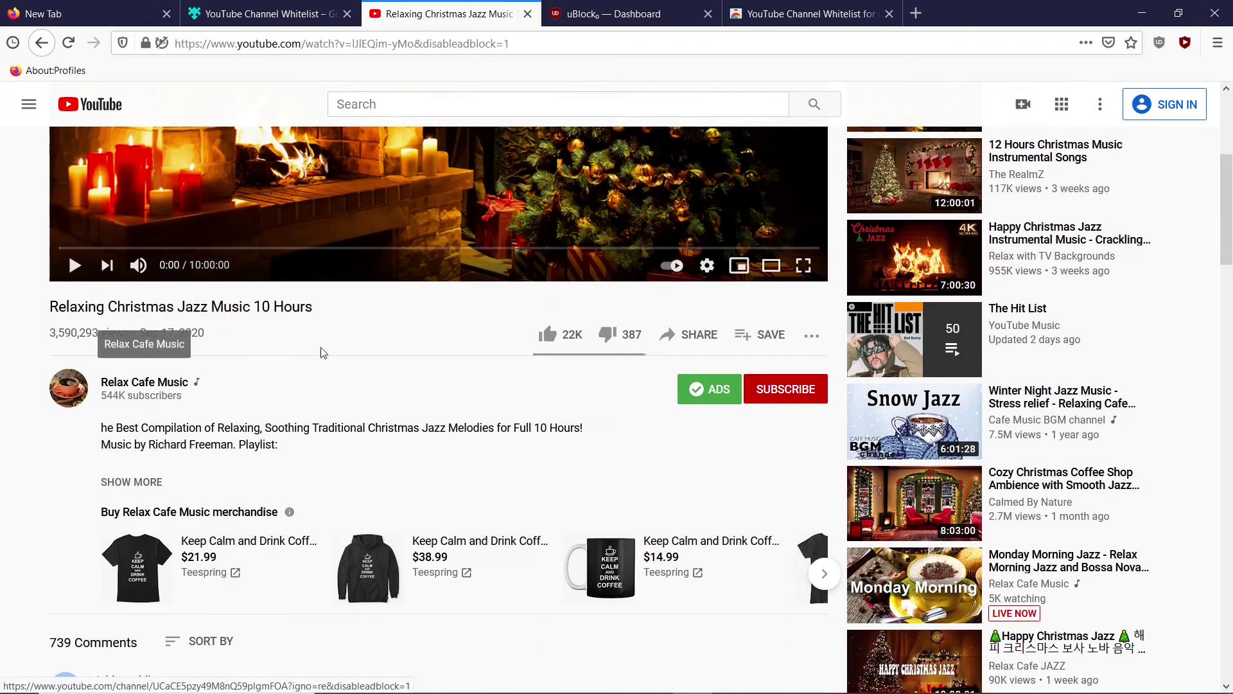
pyautogui.scroll(5, 322, 350)
# Remove YouTube Channel Whitelist from the toolbar and open its Options page from the » overflow menu
pyautogui.click(1184, 42)
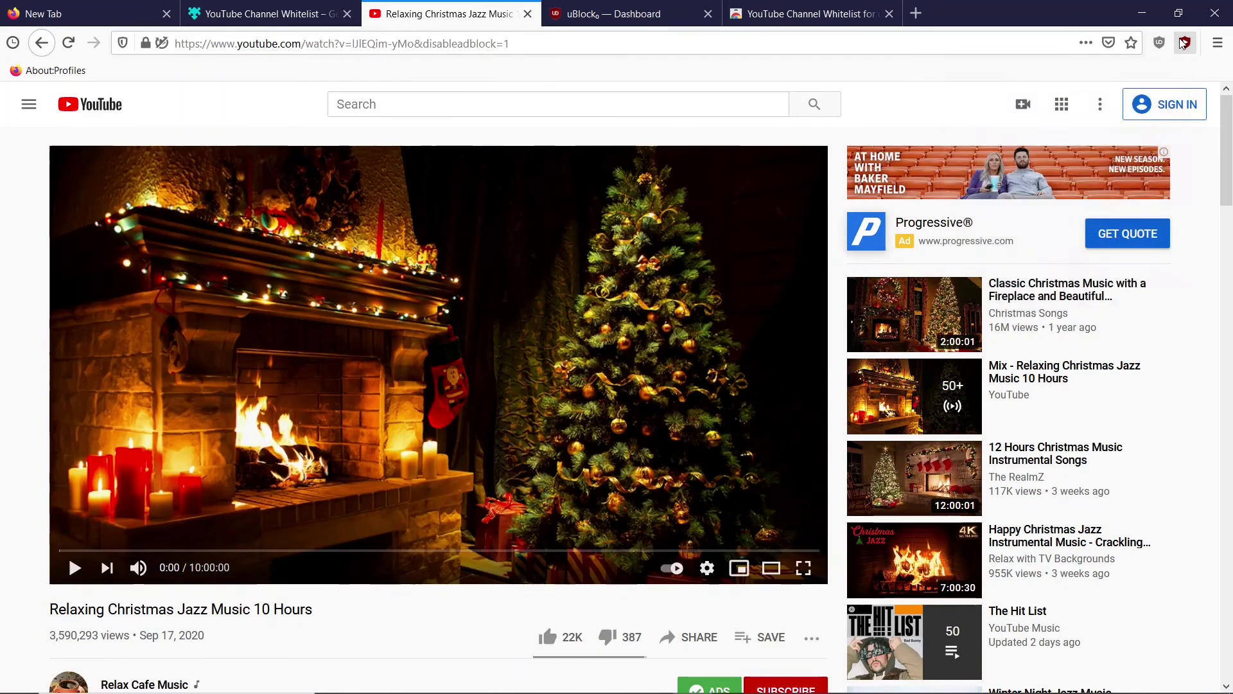
pyautogui.rightClick(1184, 42)
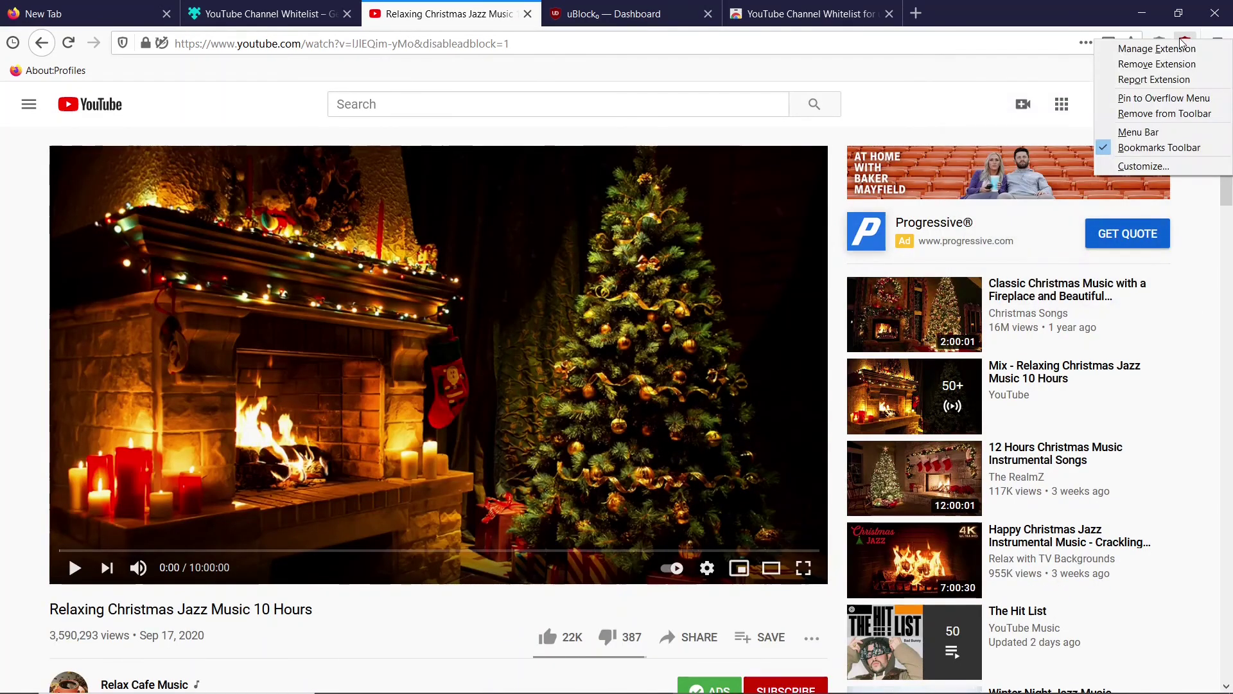
pyautogui.click(1165, 114)
pyautogui.click(1186, 47)
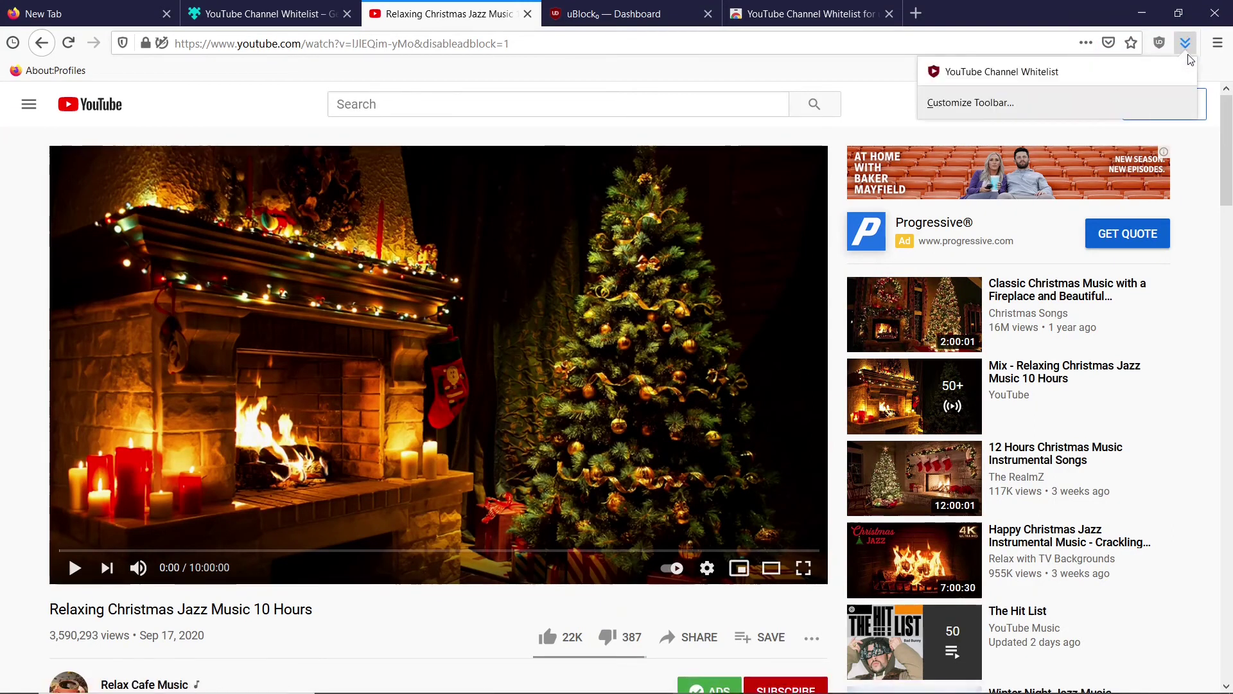
pyautogui.click(1074, 73)
pyautogui.scroll(-1, 1061, 178)
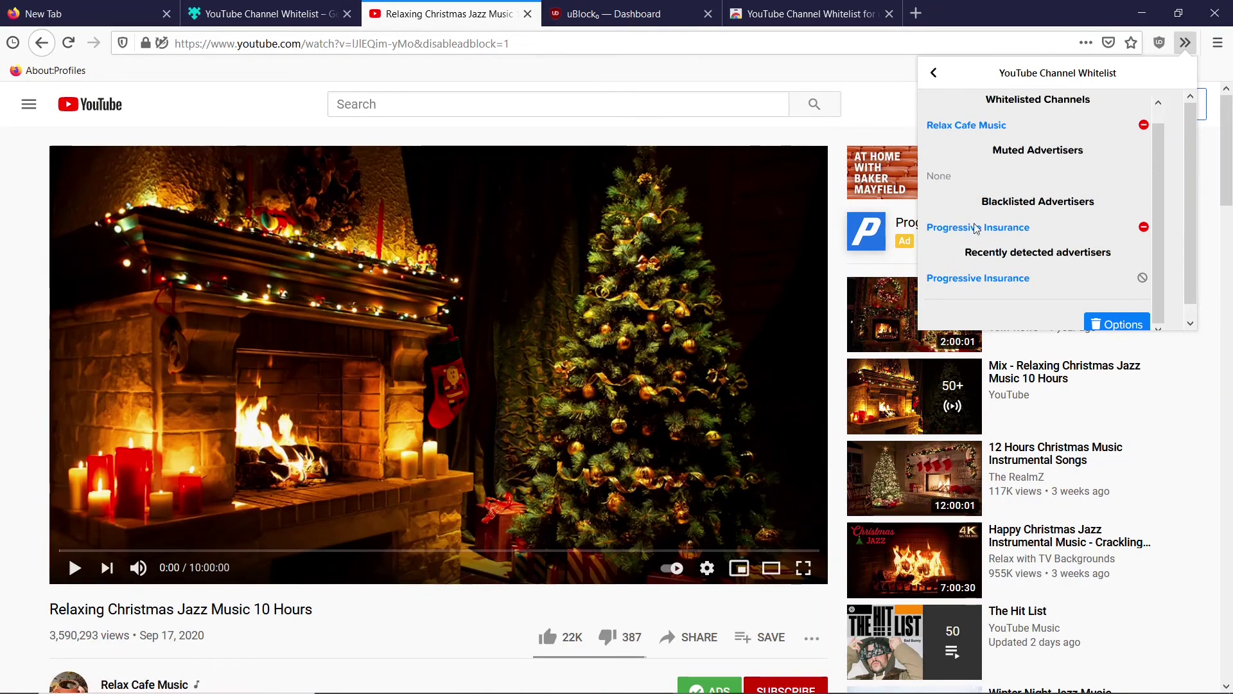
pyautogui.click(1115, 325)
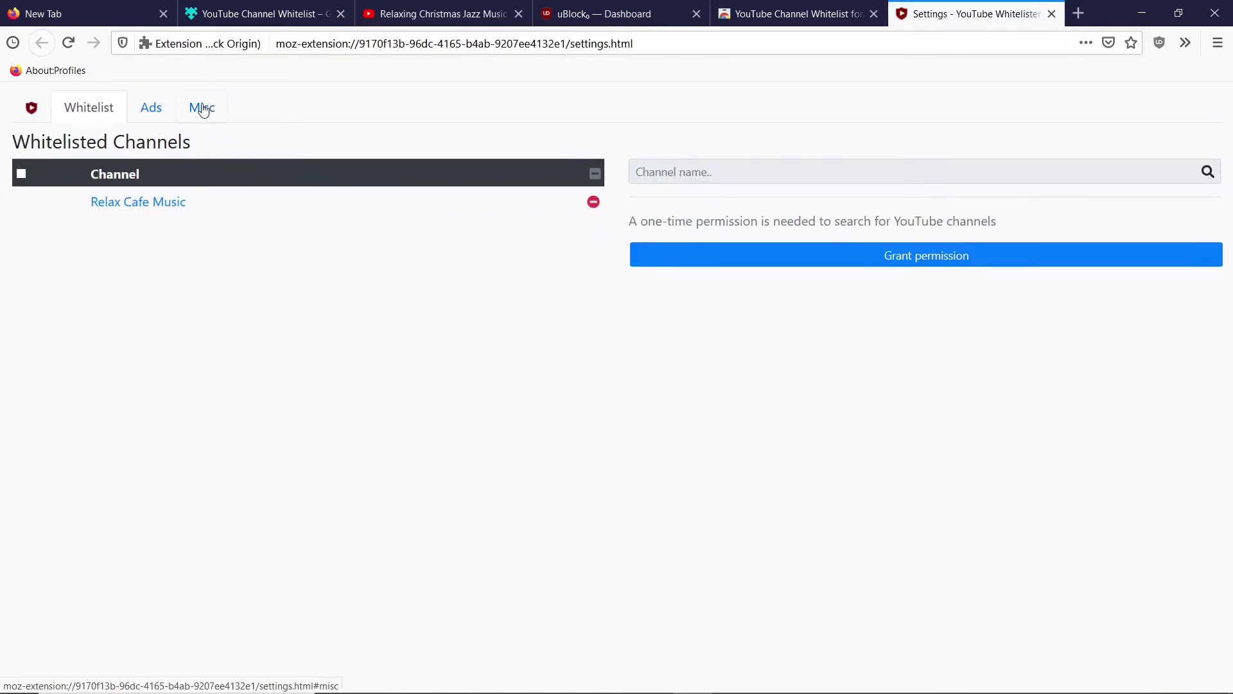
# Review the Ads, Misc and Whitelist tabs of the extension's settings, then return to YouTube
pyautogui.click(153, 110)
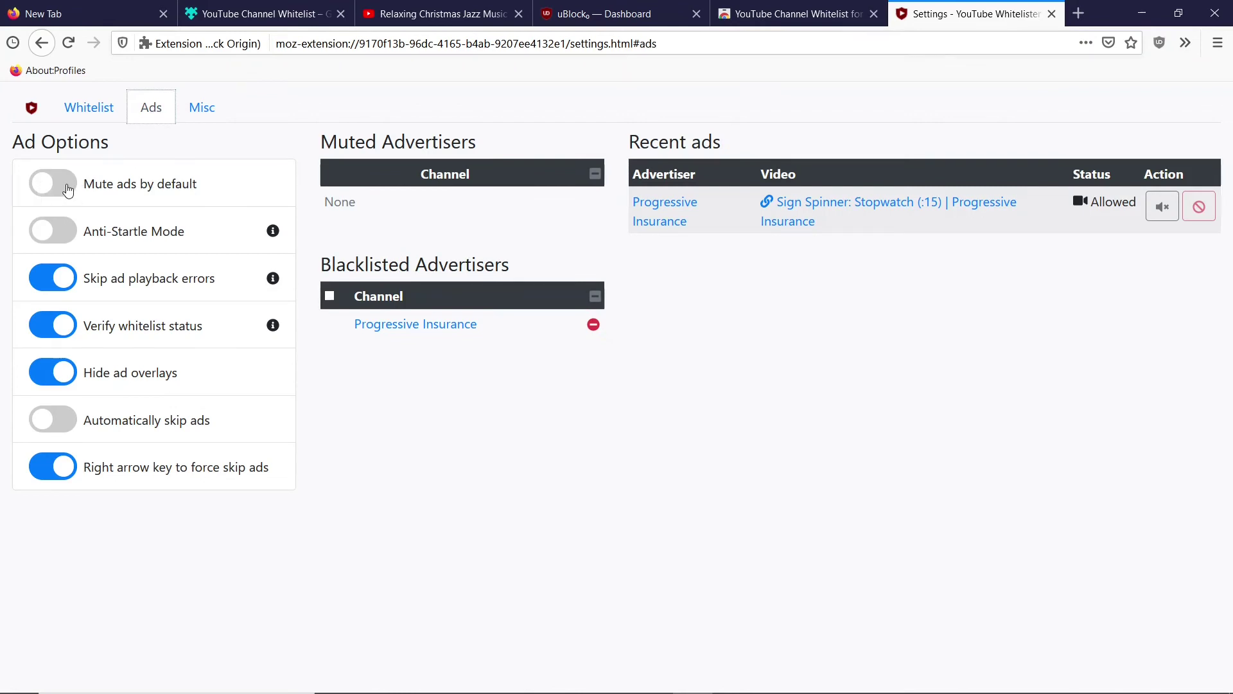
pyautogui.moveTo(277, 235)
pyautogui.moveTo(278, 283)
pyautogui.click(219, 107)
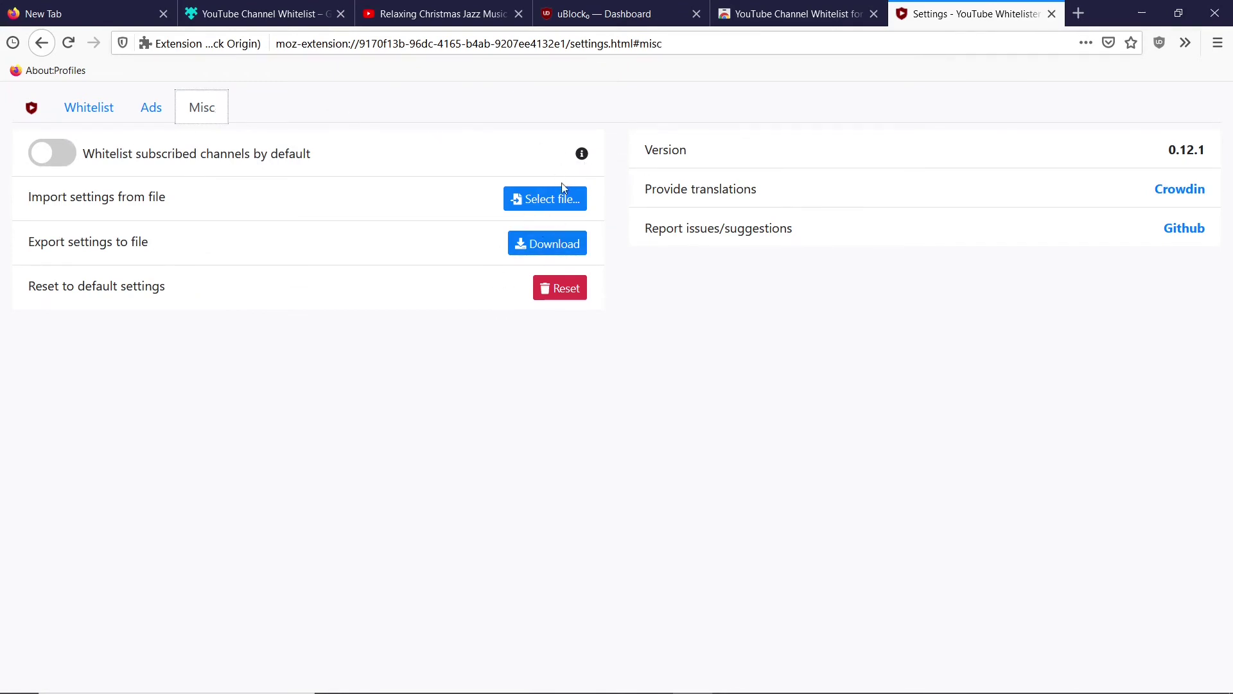
pyautogui.click(85, 111)
pyautogui.click(457, 16)
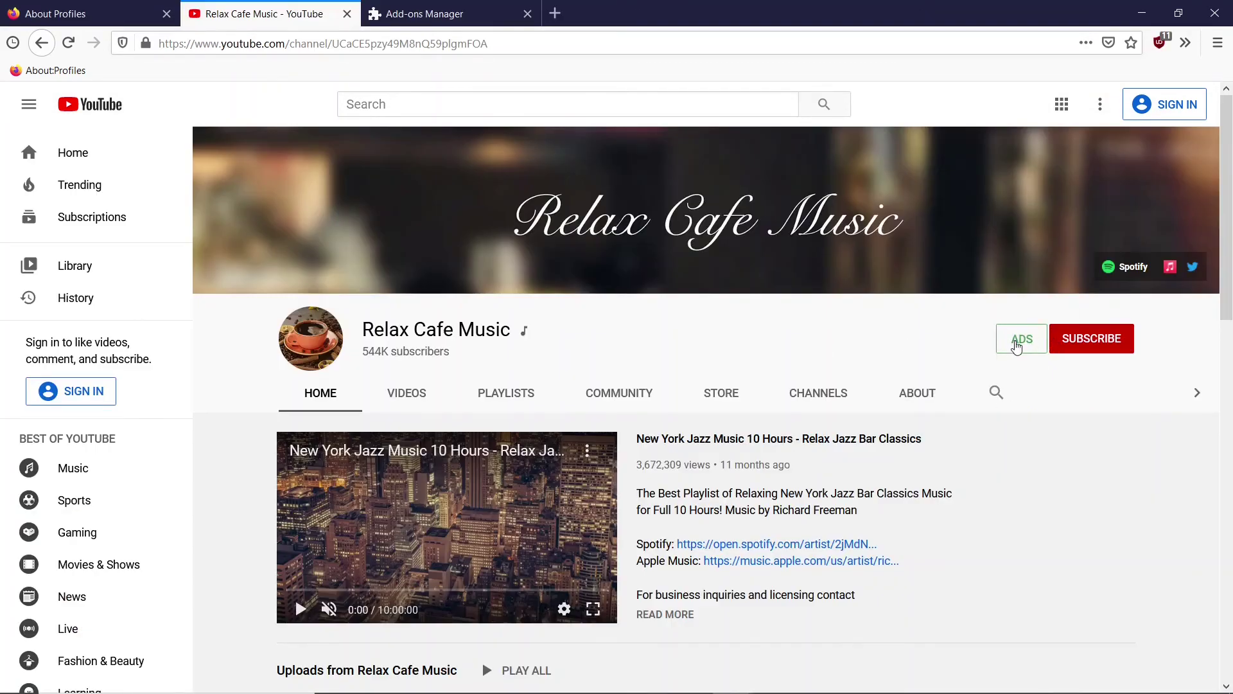
# Toggle ADS on for Relax Cafe Music, then switch it back off
pyautogui.click(1017, 347)
pyautogui.click(1015, 345)
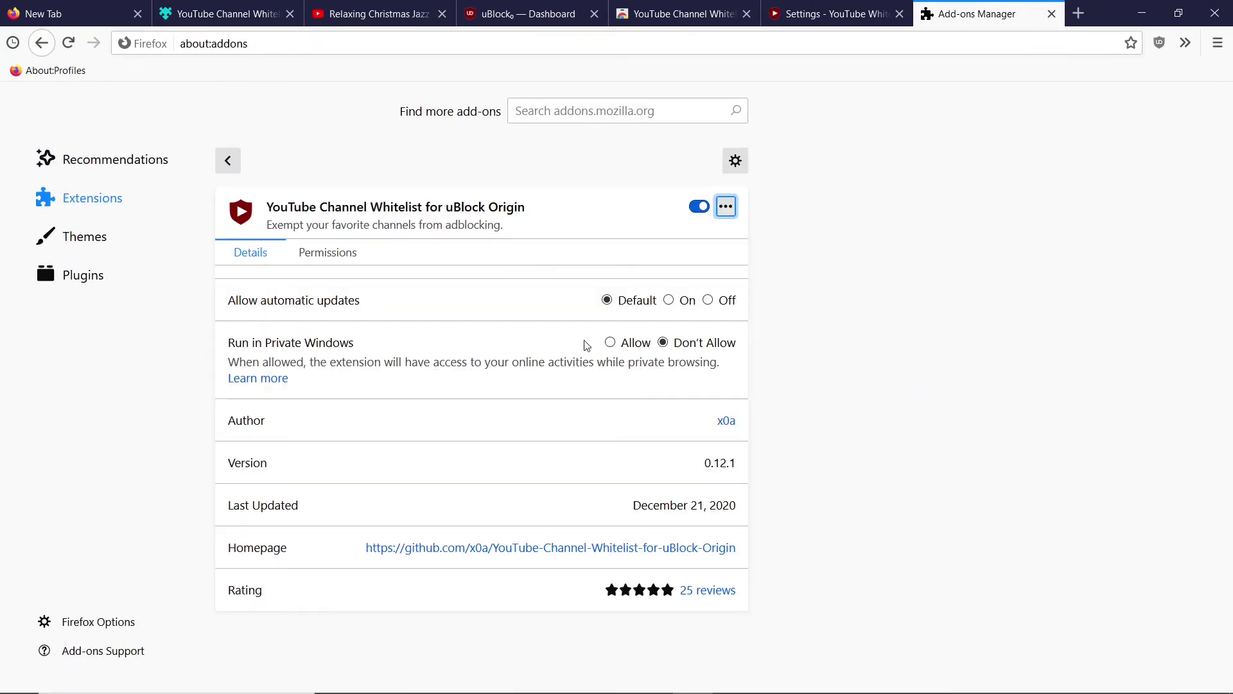
# Open the extension's GitHub repository from its Homepage link and scroll to the README Usage section
pyautogui.click(420, 548)
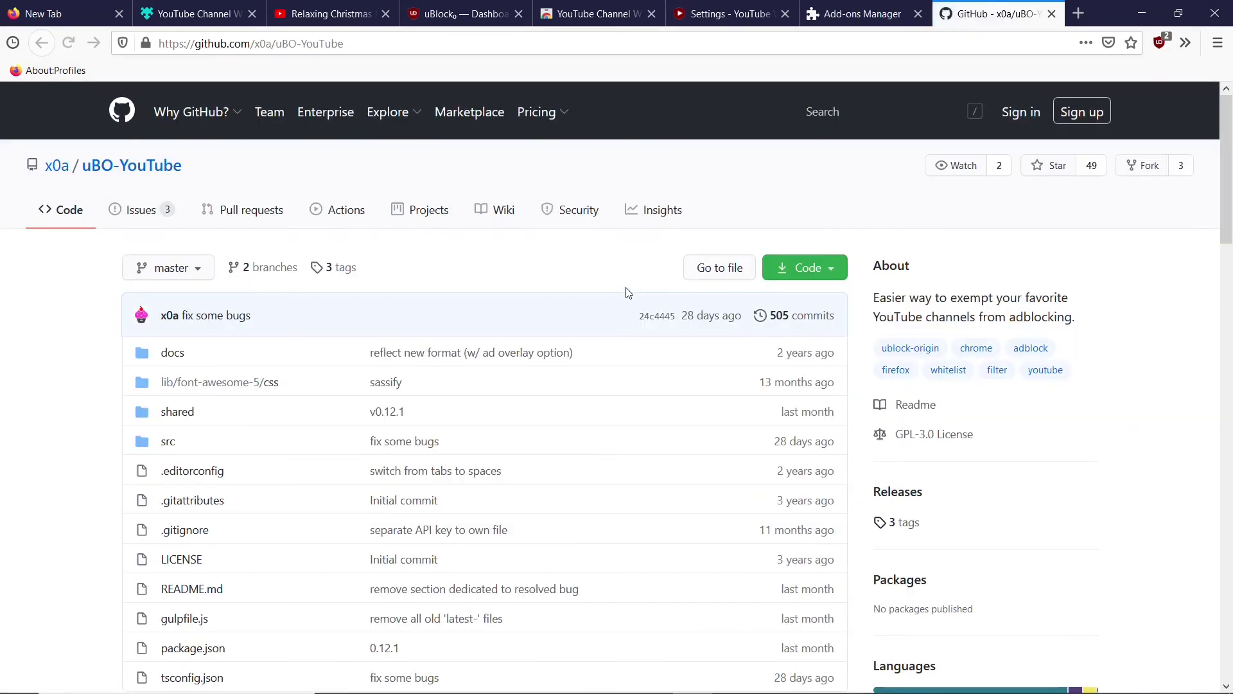
pyautogui.scroll(-8, 628, 293)
pyautogui.scroll(-2, 628, 292)
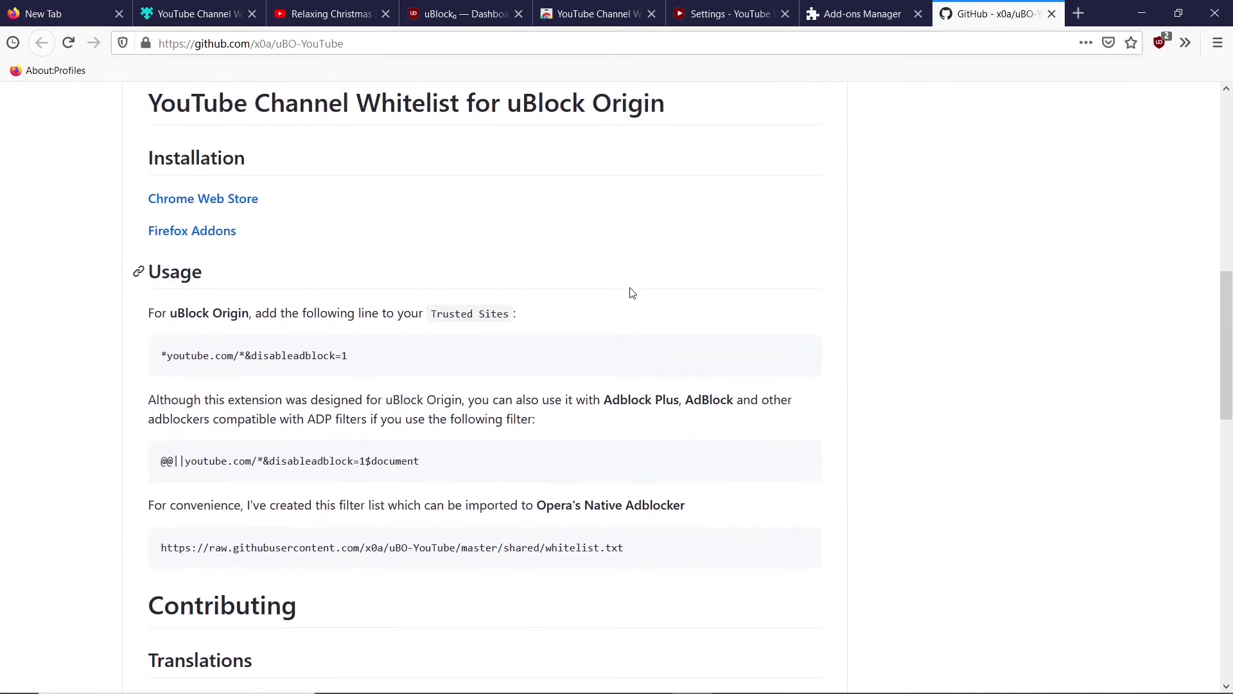
# Select the uBlock Origin trusted-site filter line, then the Adblock Plus compatible filter line
pyautogui.moveTo(350, 358); pyautogui.dragTo(159, 356)
pyautogui.click(165, 355)
pyautogui.moveTo(421, 462); pyautogui.dragTo(50, 463)
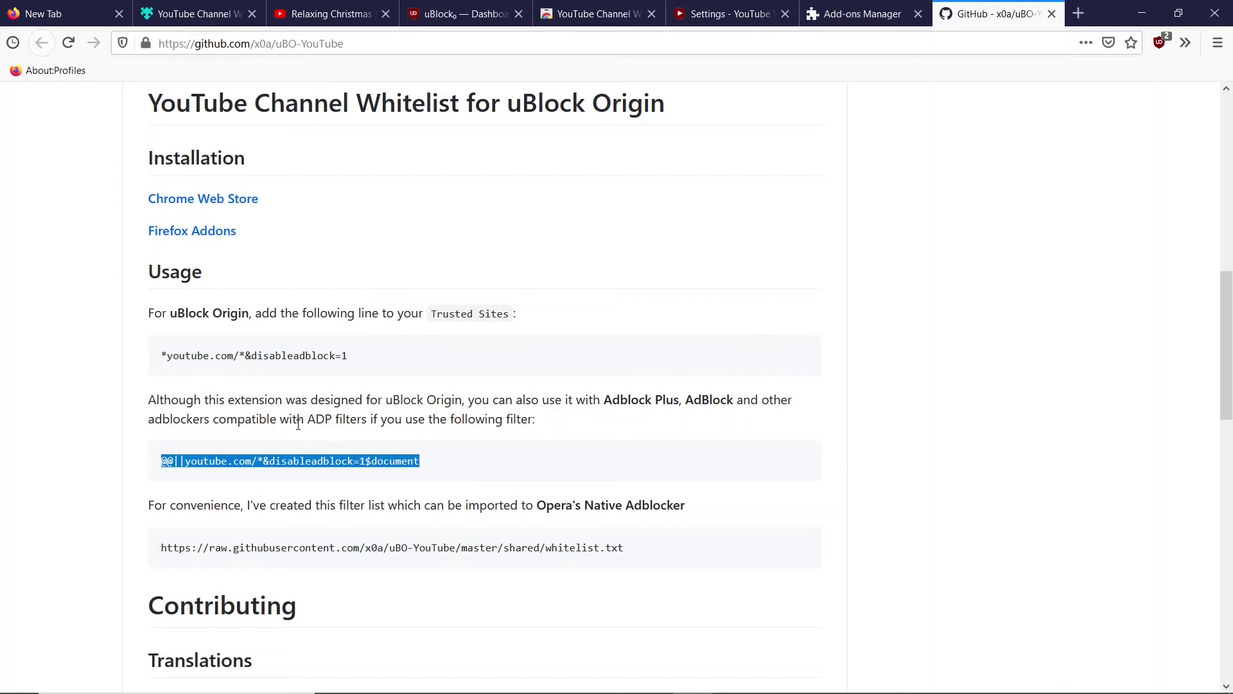
pyautogui.click(635, 399)
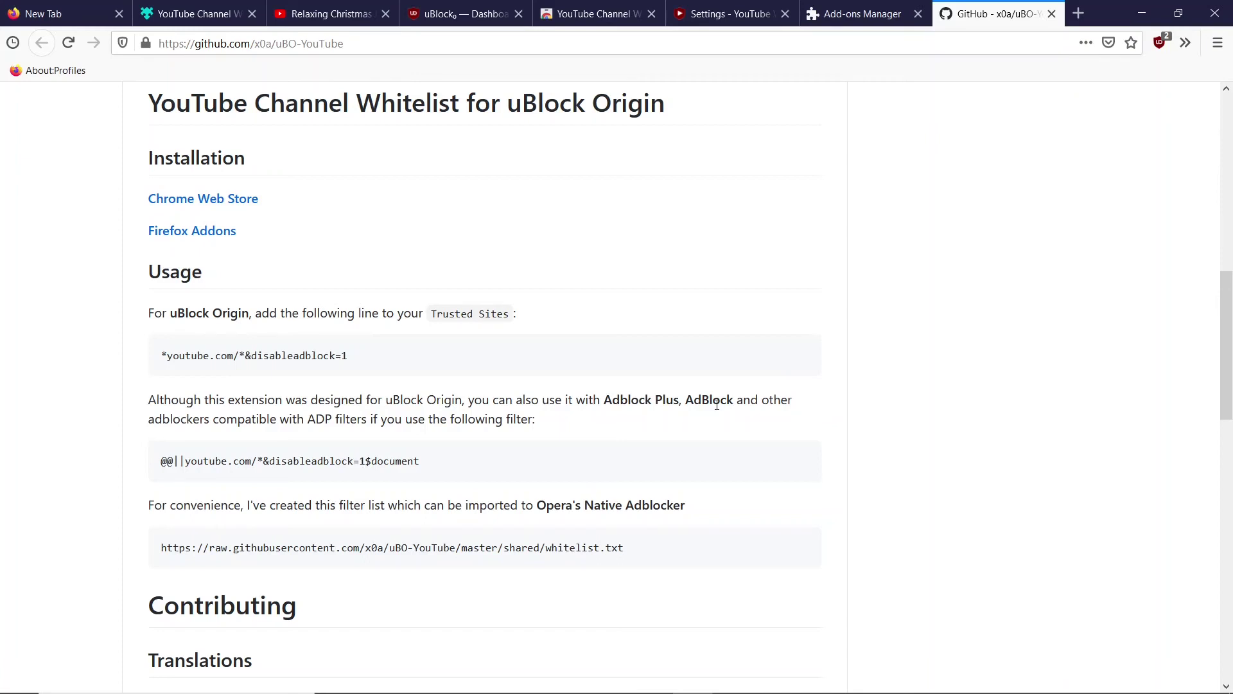
# Check uBlock Origin's panel on github.com, then reselect the first filter line and scroll further
pyautogui.click(1159, 43)
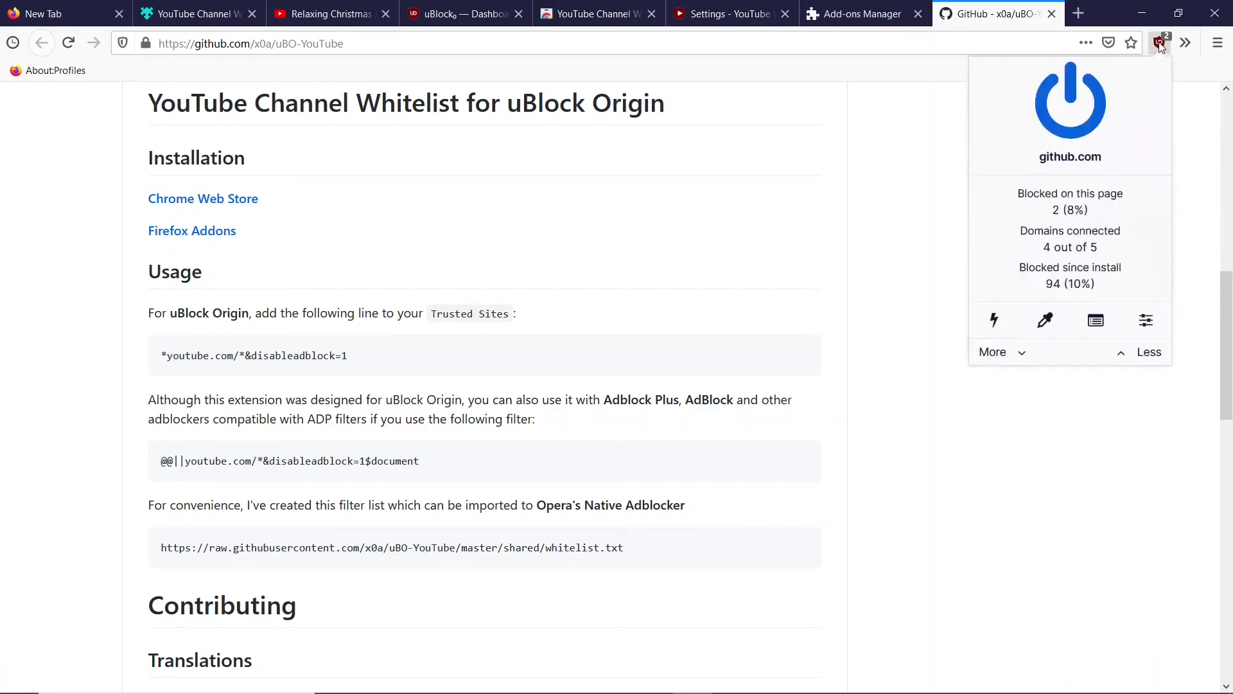
pyautogui.click(1160, 45)
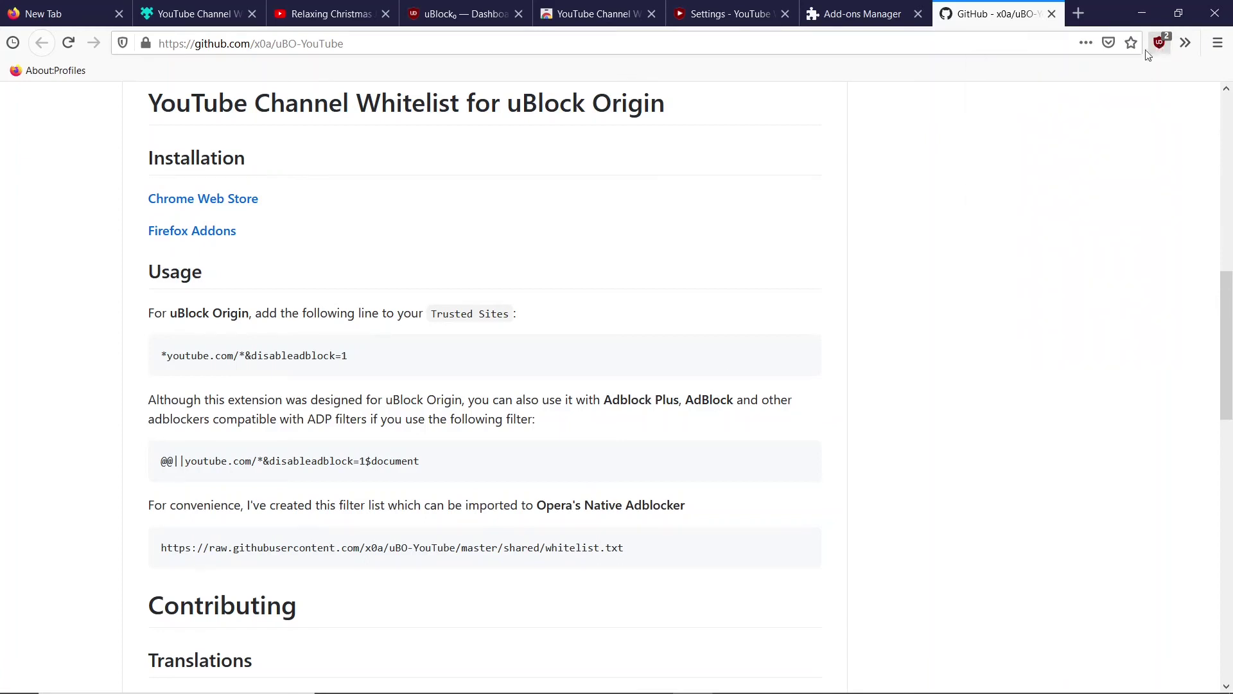
pyautogui.tripleClick(137, 366)
pyautogui.click(137, 366)
pyautogui.scroll(-8, 139, 369)
# Back on the Christmas jazz video, show uBlock Origin's panel: 8 requests blocked here, 94 since install
pyautogui.click(331, 14)
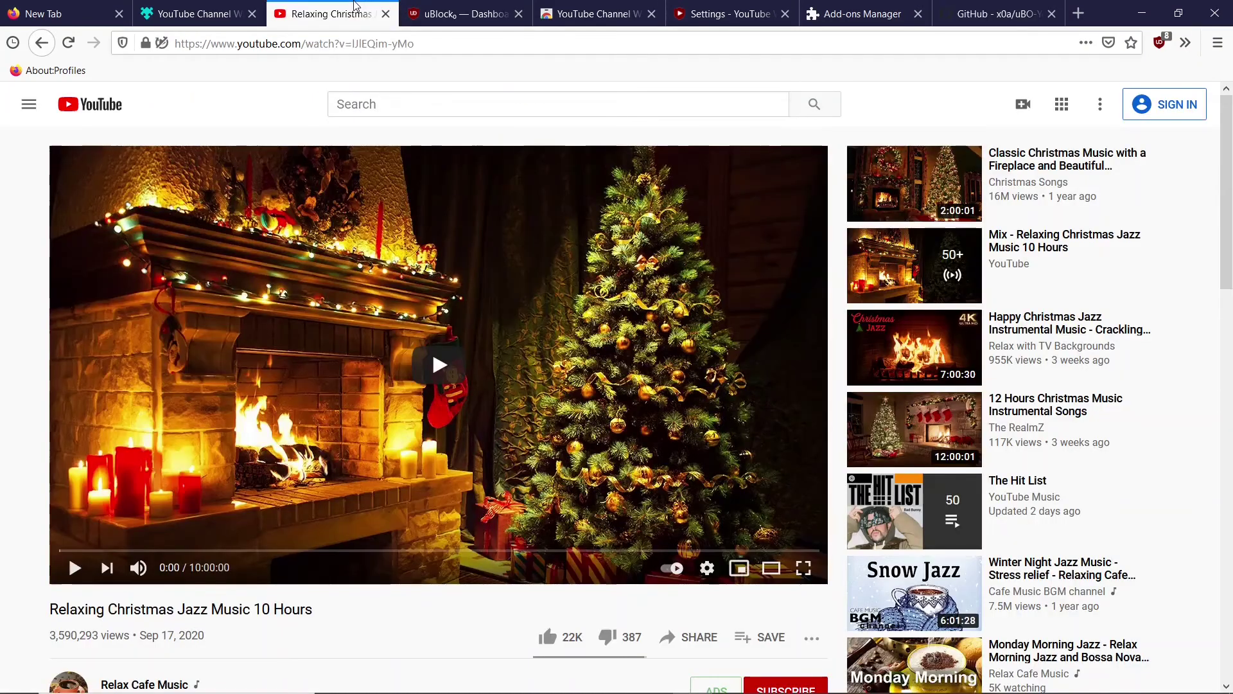
pyautogui.scroll(-5, 816, 310)
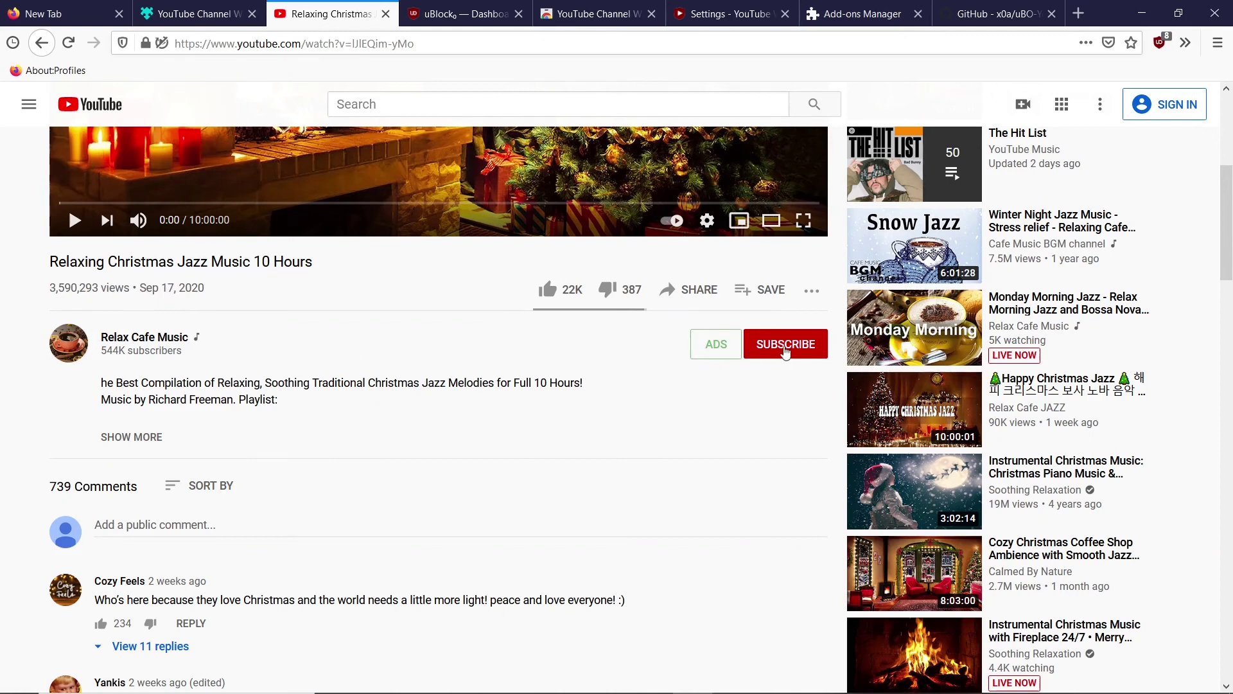
pyautogui.scroll(5, 614, 420)
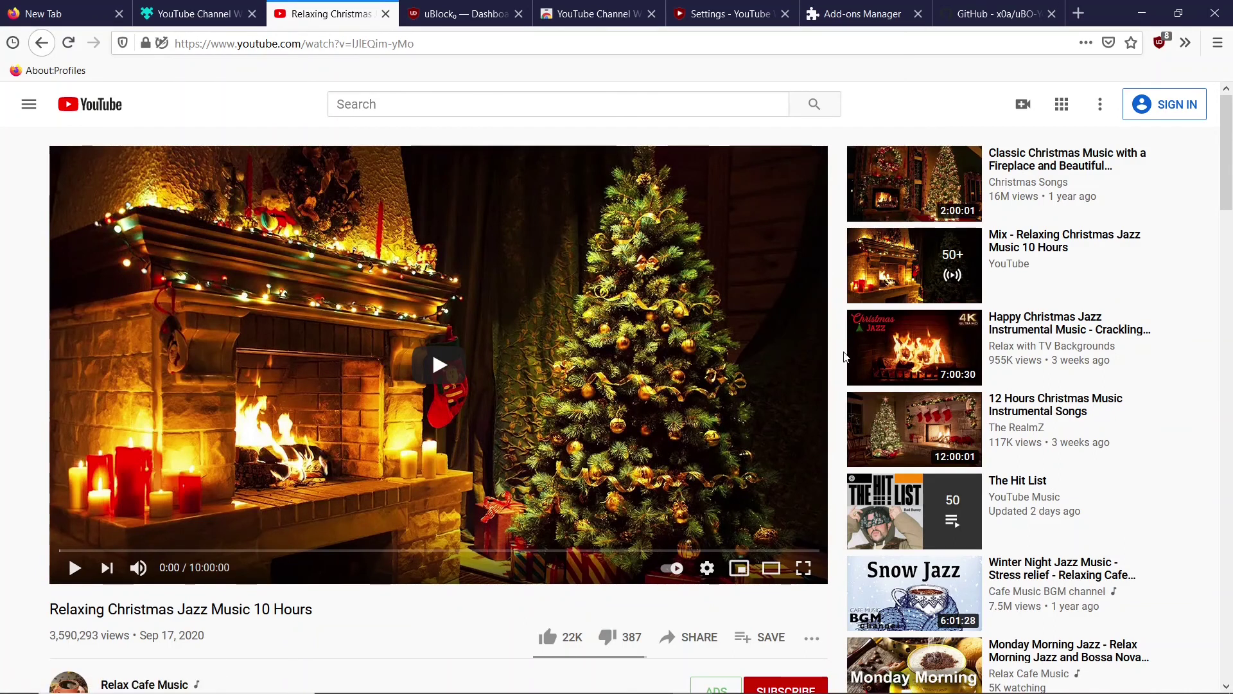
pyautogui.click(1161, 43)
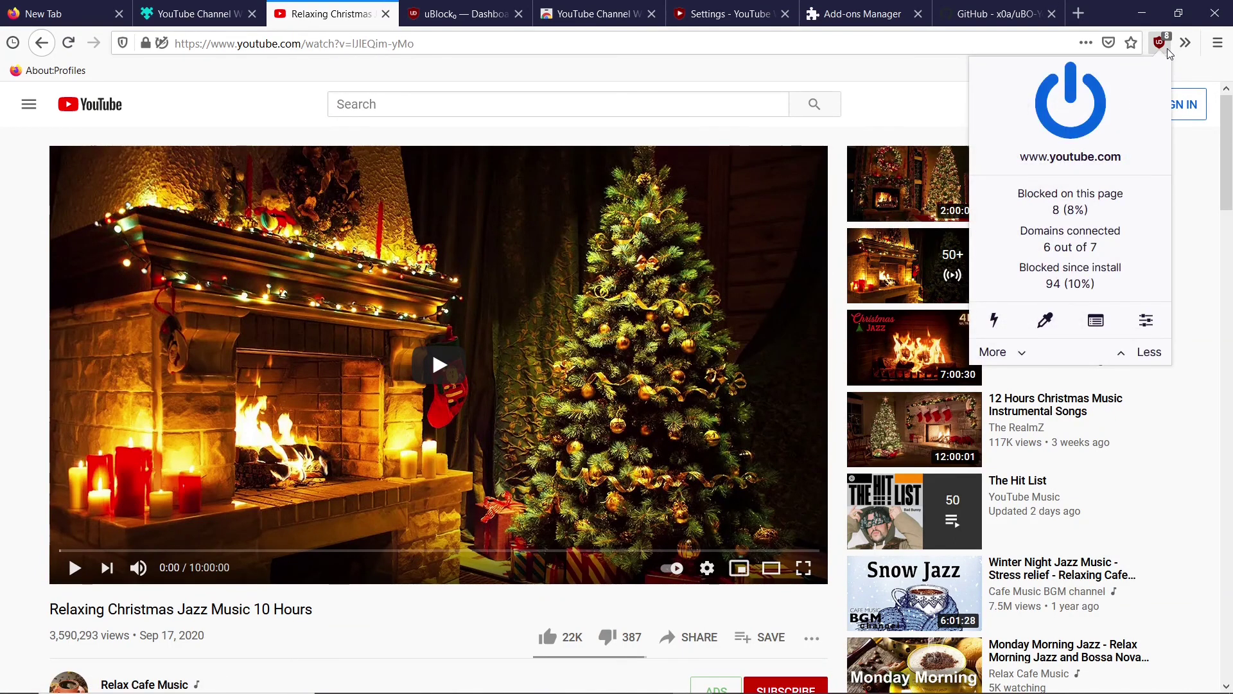